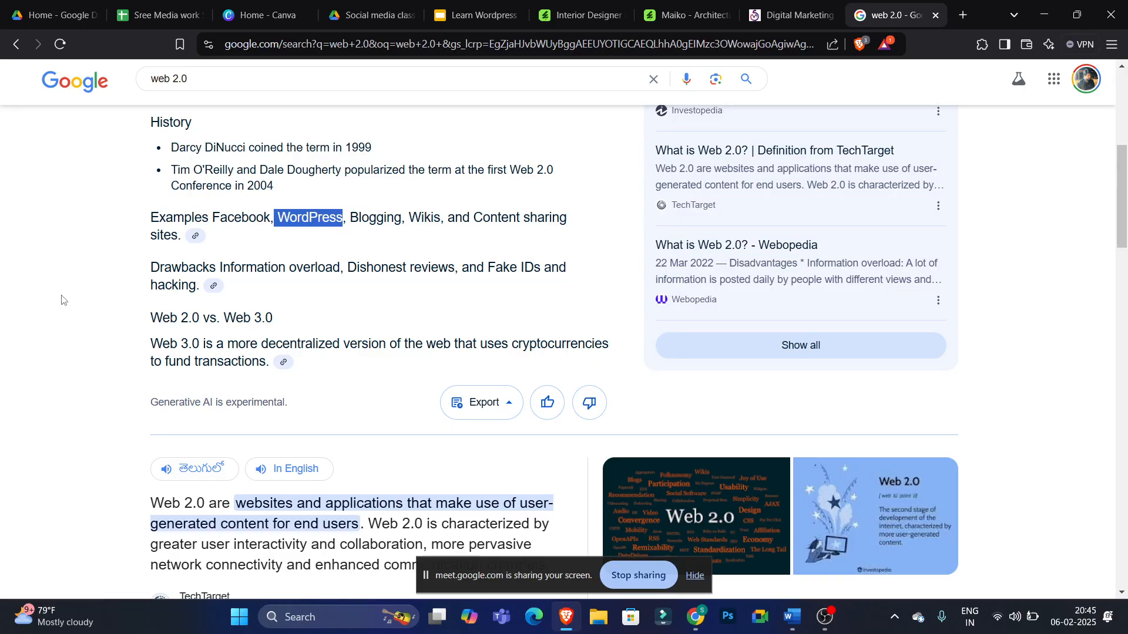
Scroll back up to the top of the 'web 2.0' AI Overview in Google Search.
{"action": "scroll", "coordinate": [61, 299], "scroll_direction": "up", "scroll_amount": 2}
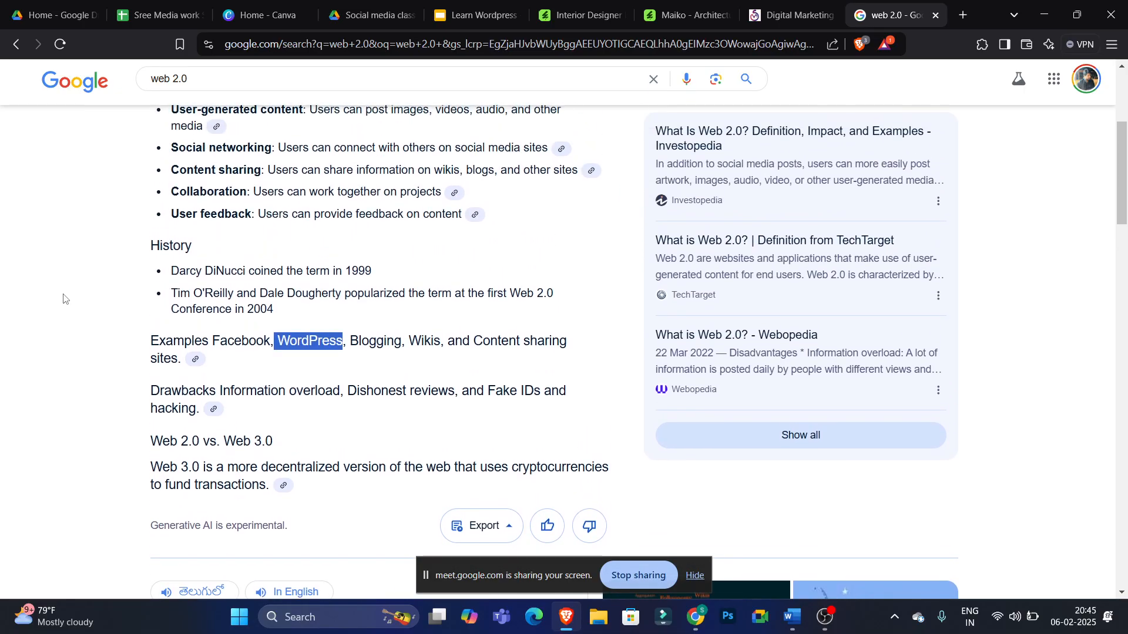
{"action": "scroll", "coordinate": [64, 298], "scroll_direction": "up", "scroll_amount": 4}
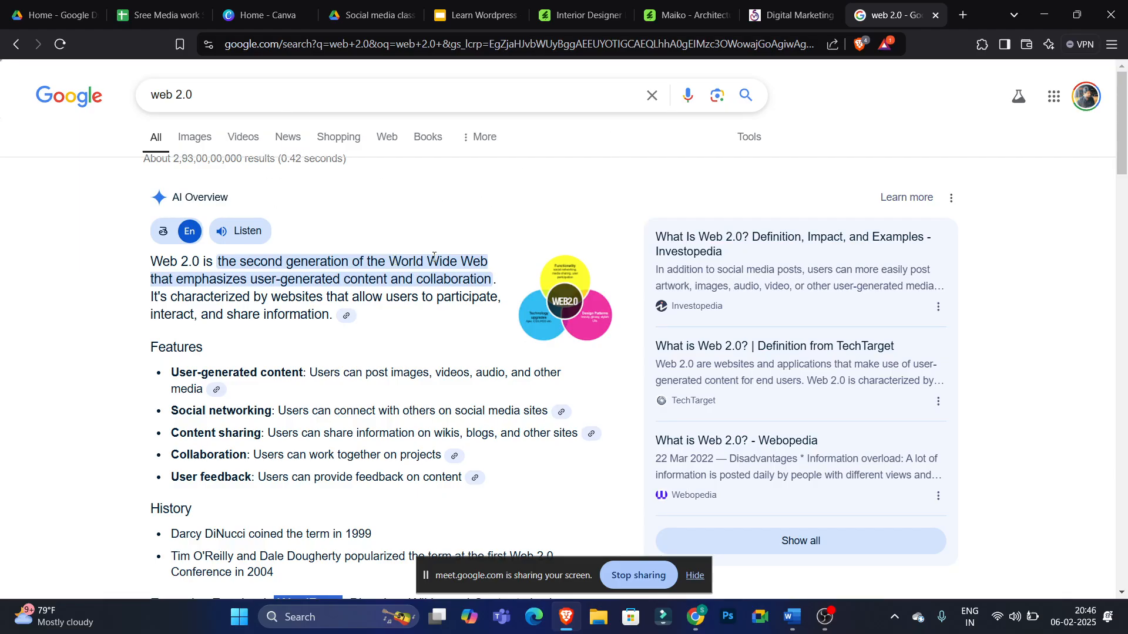
Switch to the Learn Wordpress deck and page through slides 4 and 5 to slide 6, 'How Wordpress work ?'.
{"action": "left_click", "coordinate": [486, 16]}
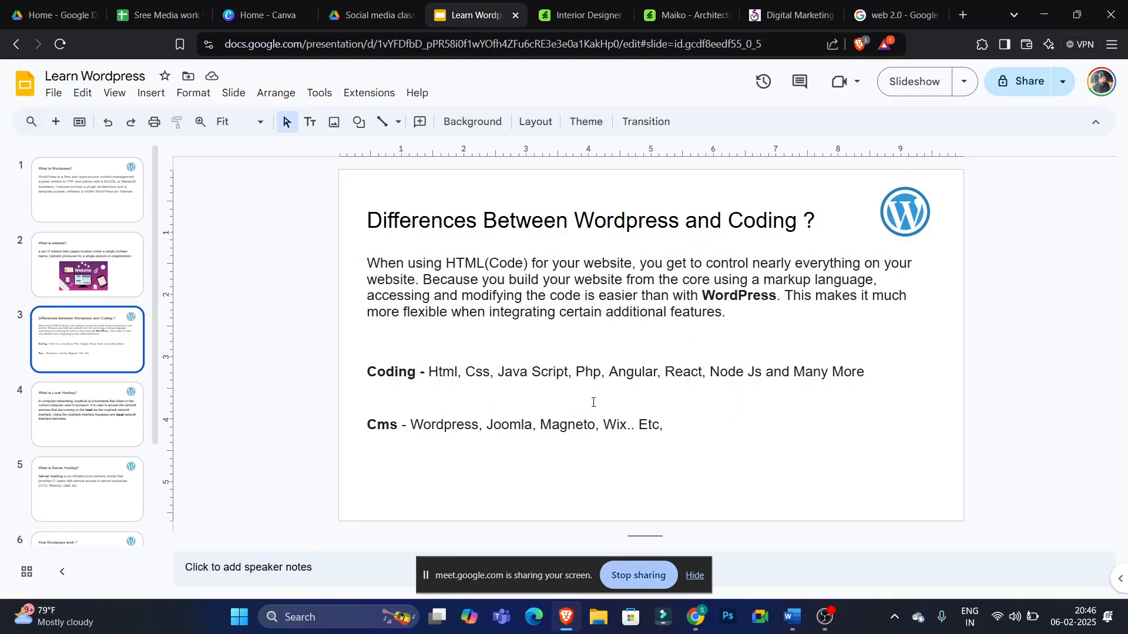
{"action": "left_click", "coordinate": [83, 413]}
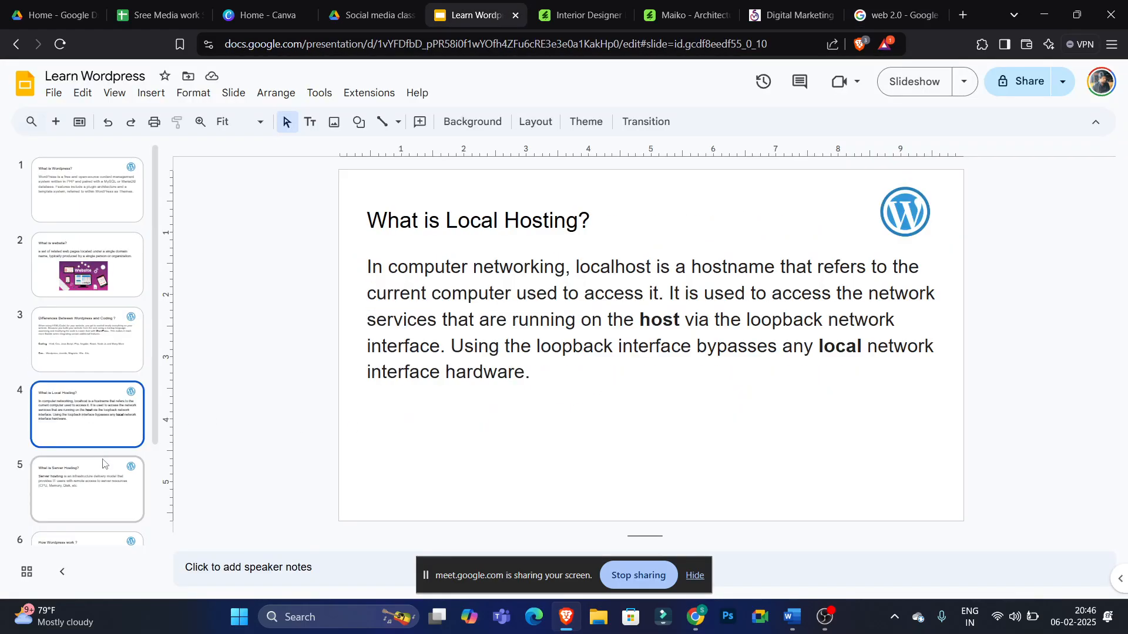
{"action": "left_click", "coordinate": [98, 473]}
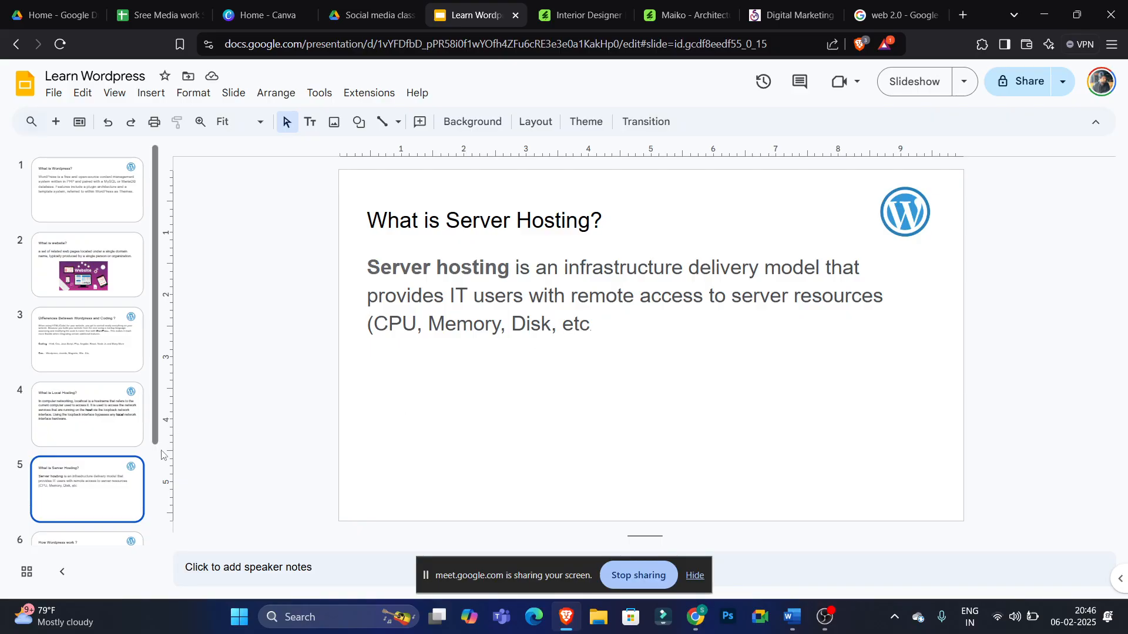
{"action": "scroll", "coordinate": [134, 414], "scroll_direction": "down", "scroll_amount": 2}
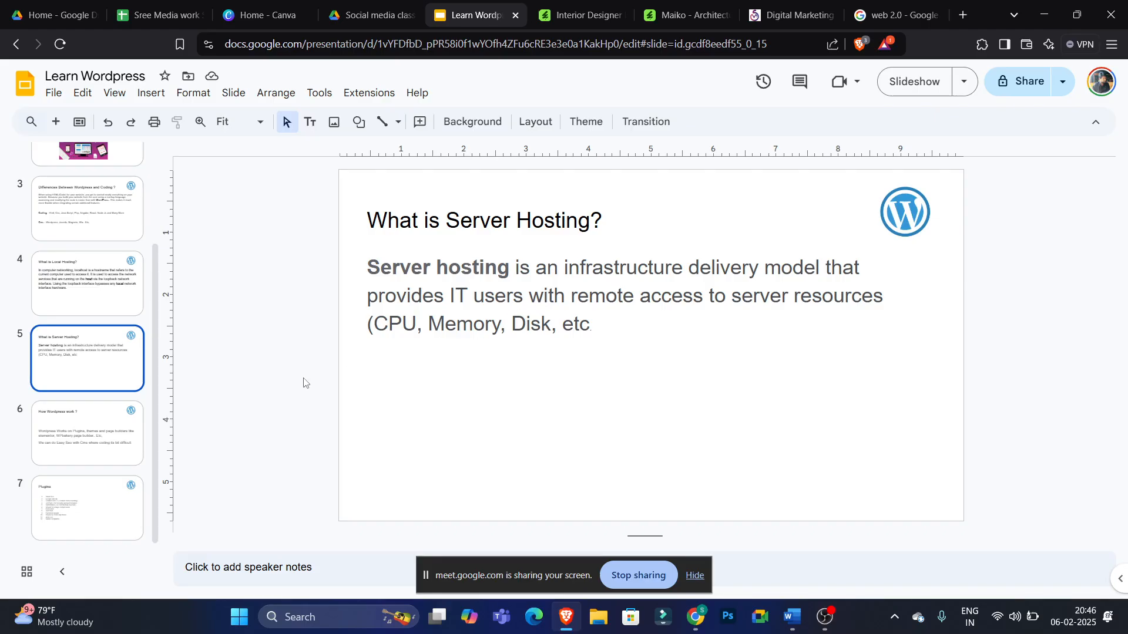
{"action": "left_click", "coordinate": [120, 424]}
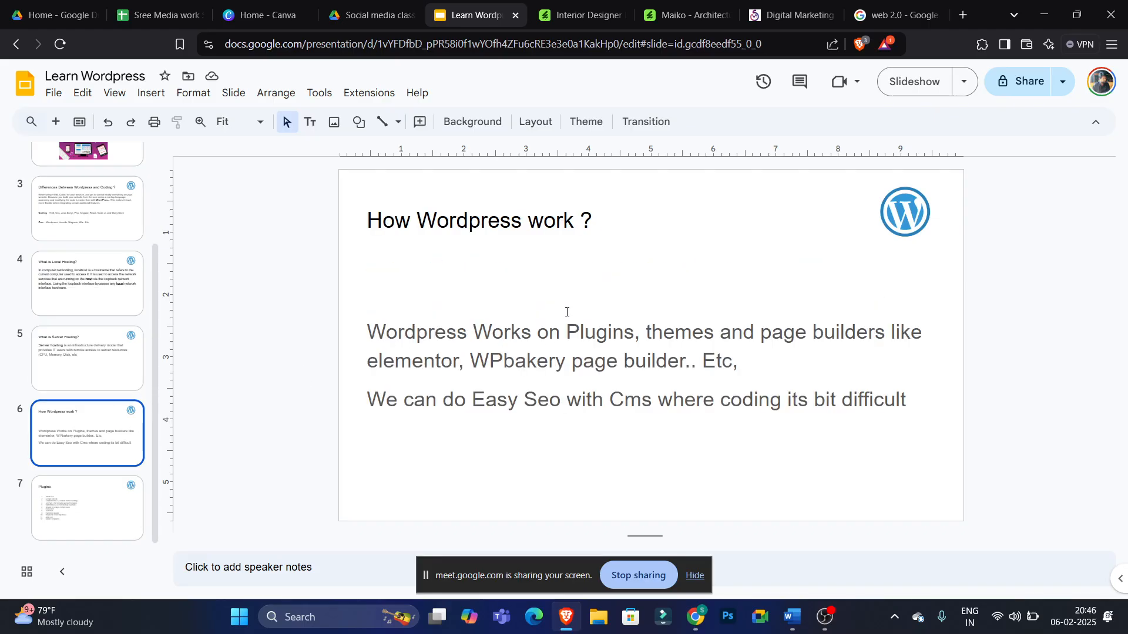
In the Website creation notes, add a 'Domain / Hosting' line below 'Coding – wordpress'.
{"action": "mouse_move", "coordinate": [793, 617]}
{"action": "left_click", "coordinate": [717, 541]}
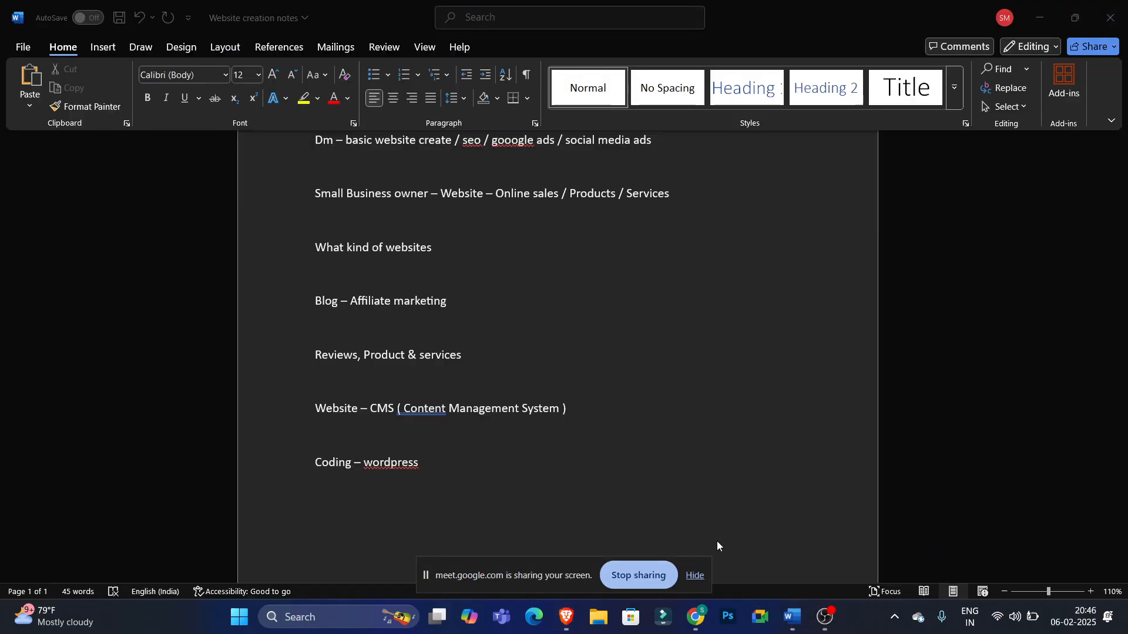
{"action": "left_click", "coordinate": [464, 476]}
{"action": "key", "text": "Return"}
{"action": "type", "text": "Do"}
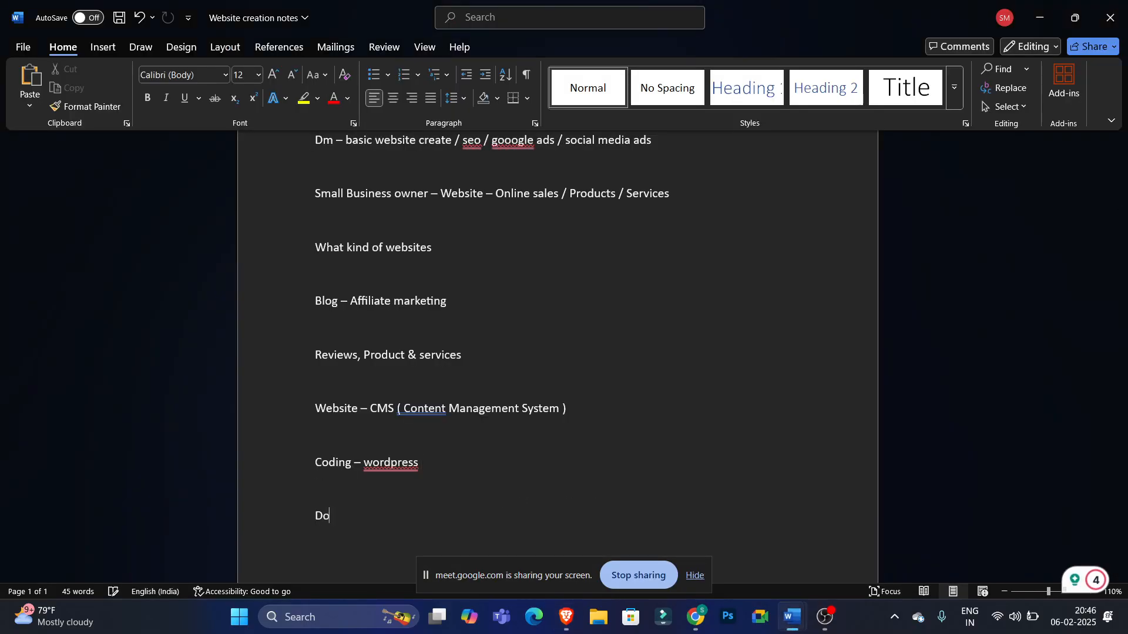
{"action": "type", "text": "main / Hosting"}
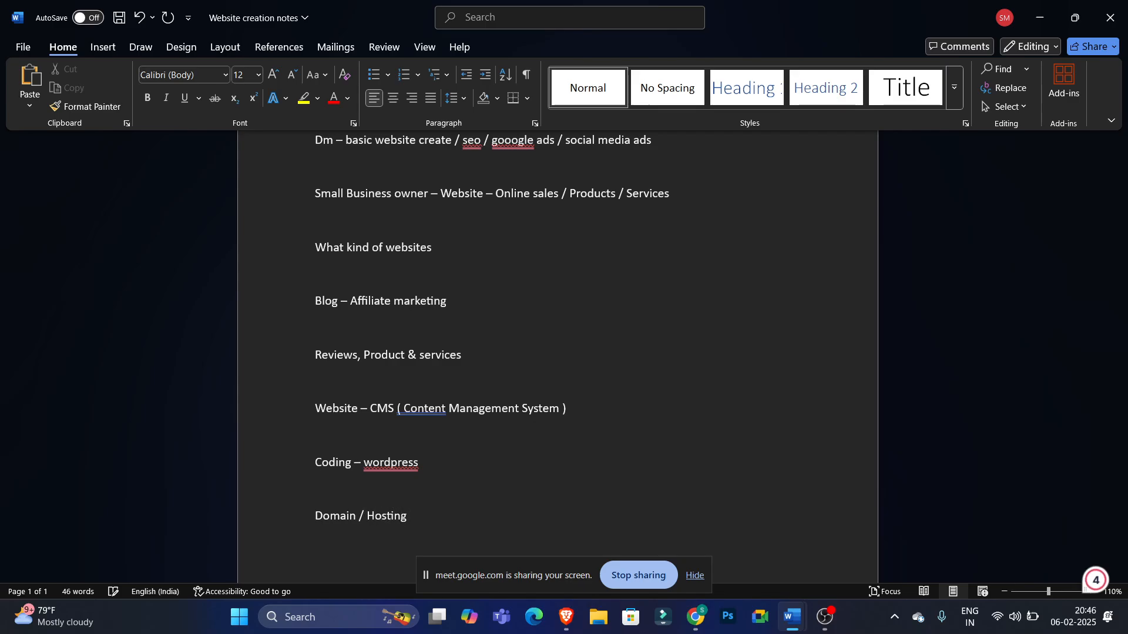
Add a 'worpress - Software' line beneath it, then return to the slides.
{"action": "scroll", "coordinate": [496, 461], "scroll_direction": "down", "scroll_amount": 2}
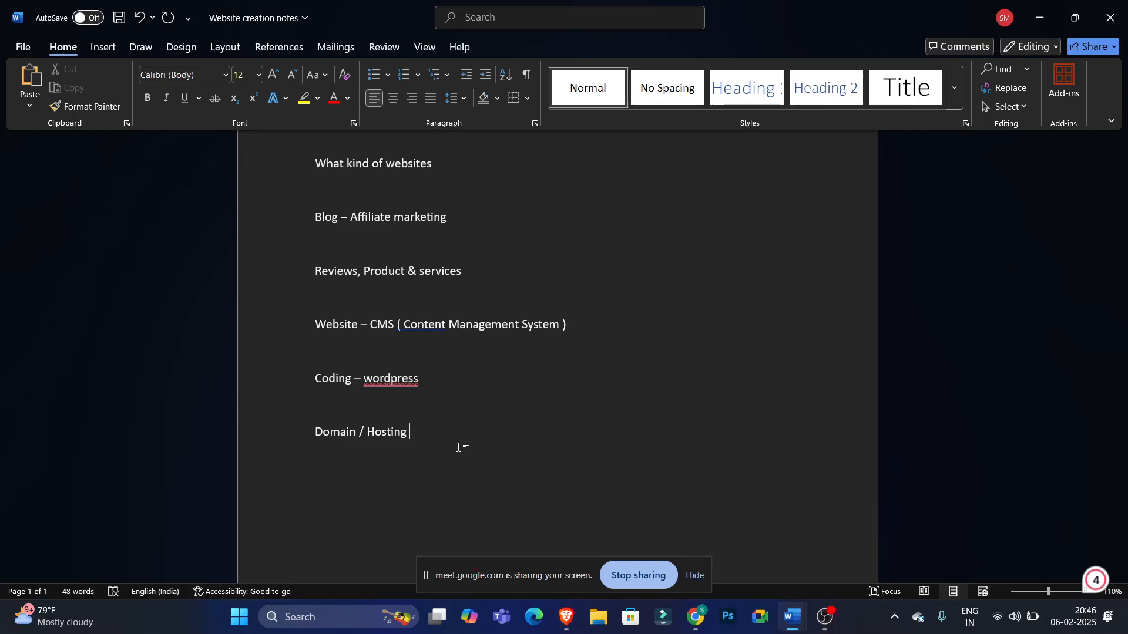
{"action": "key", "text": "Return"}
{"action": "type", "text": "worpress -"}
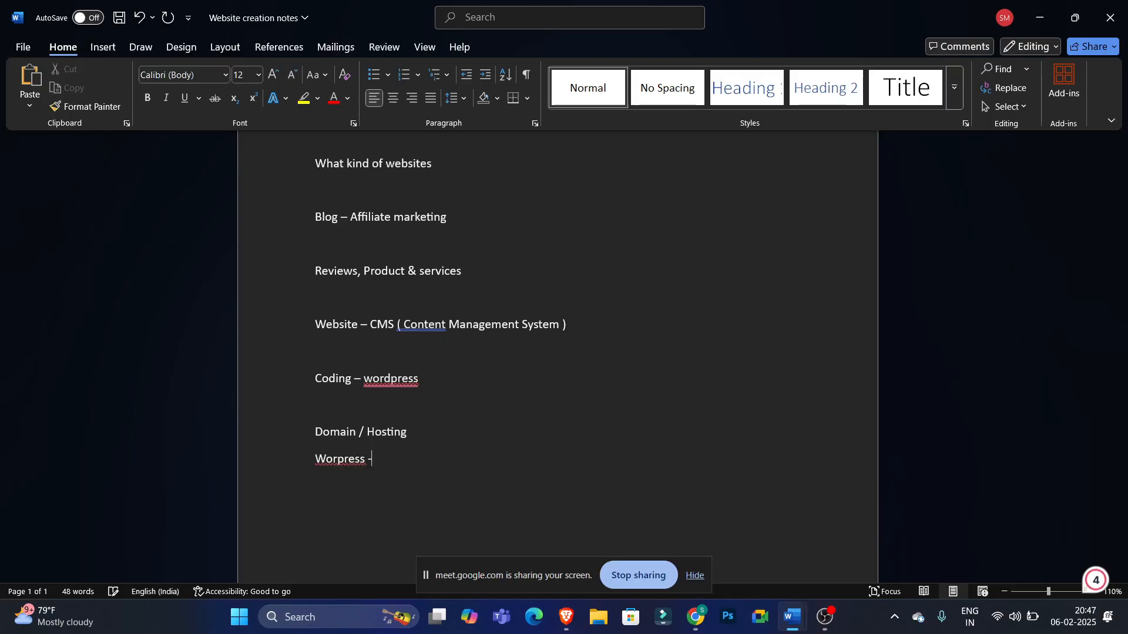
{"action": "type", "text": " Software"}
{"action": "key", "text": "alt+Tab"}
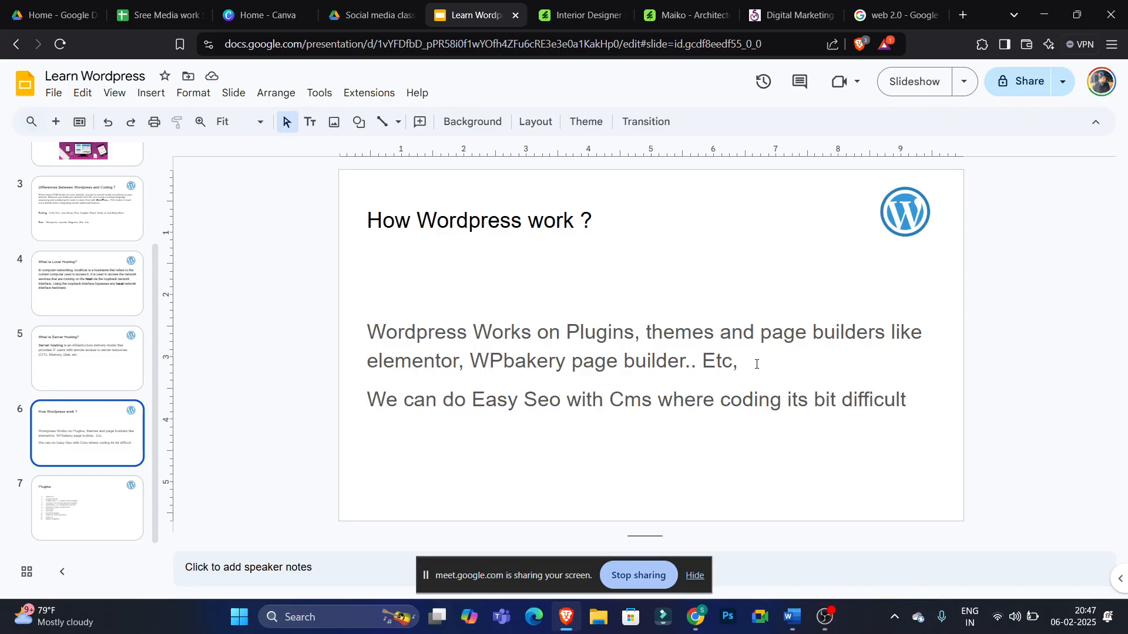
Load the mistyped address 'digitasree.com' in a new Brave tab.
{"action": "left_click", "coordinate": [962, 15]}
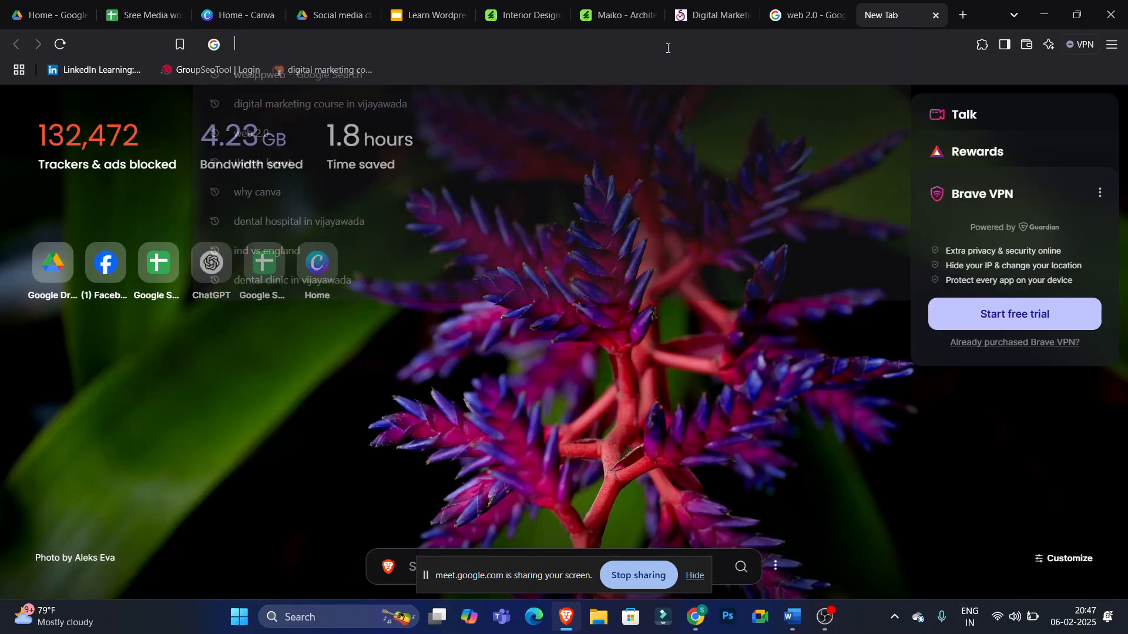
{"action": "type", "text": "digia"}
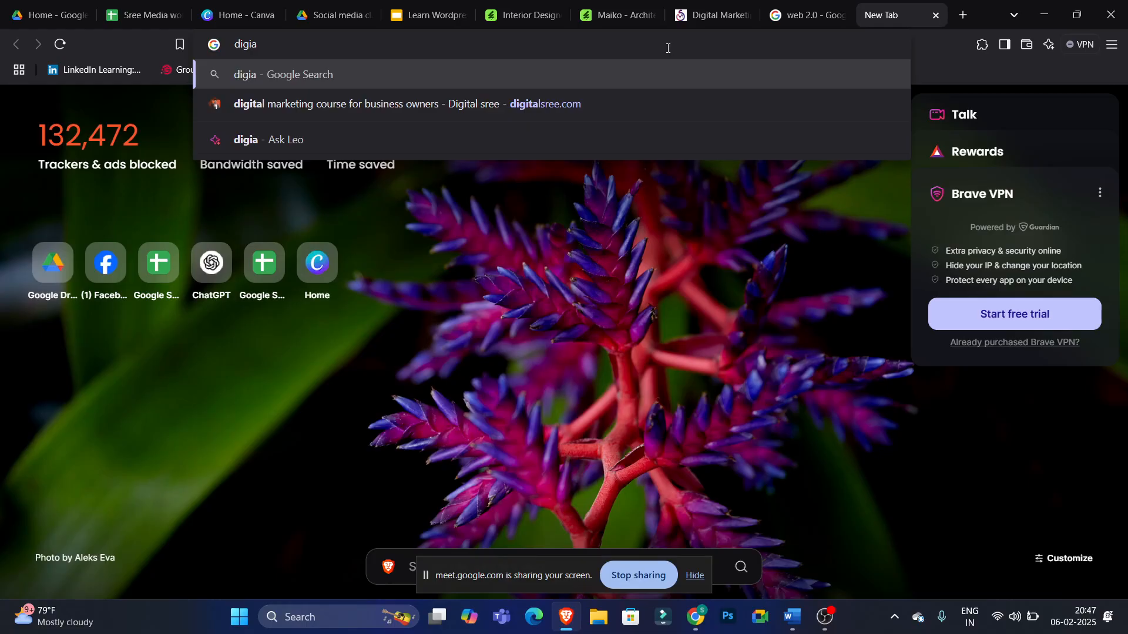
{"action": "key", "text": "BackSpace"}
{"action": "type", "text": "tas"}
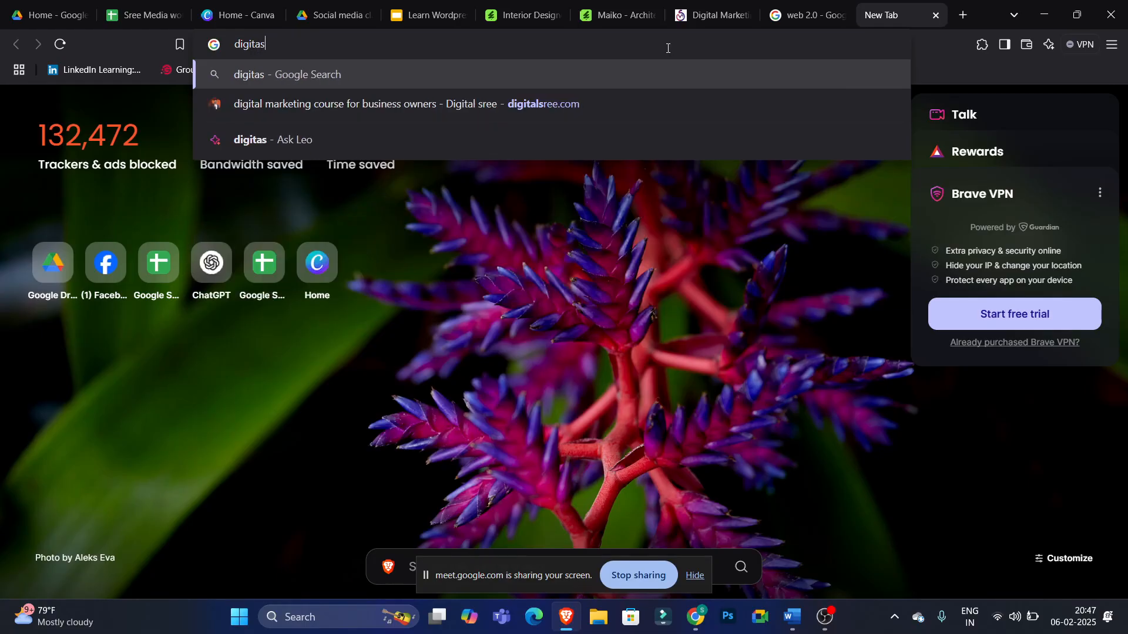
{"action": "type", "text": "ree.com"}
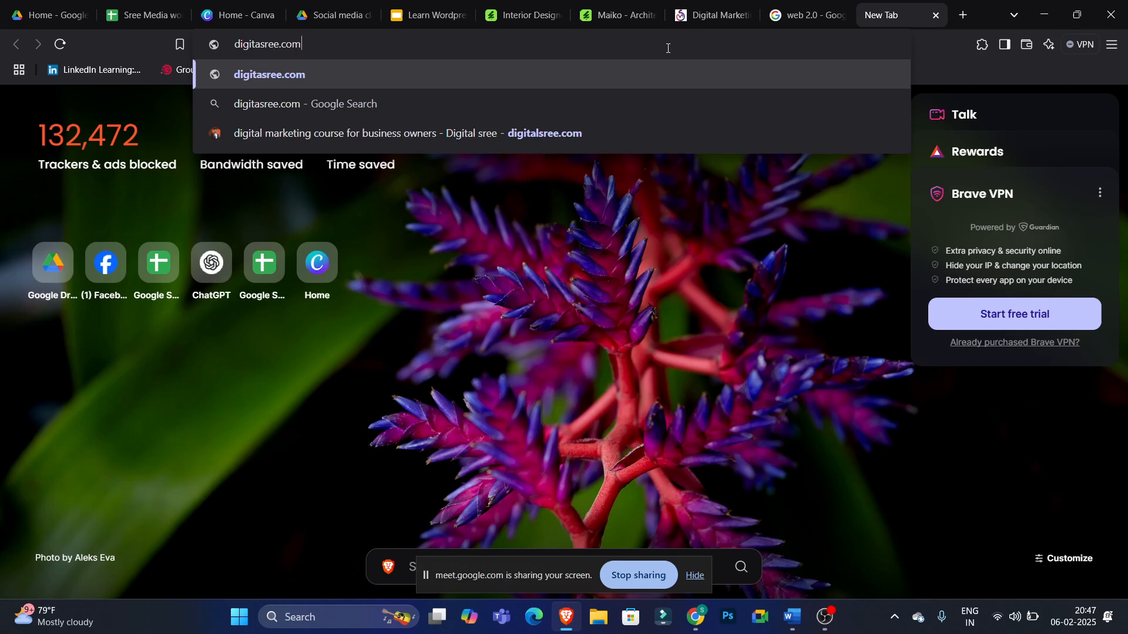
{"action": "key", "text": "Return"}
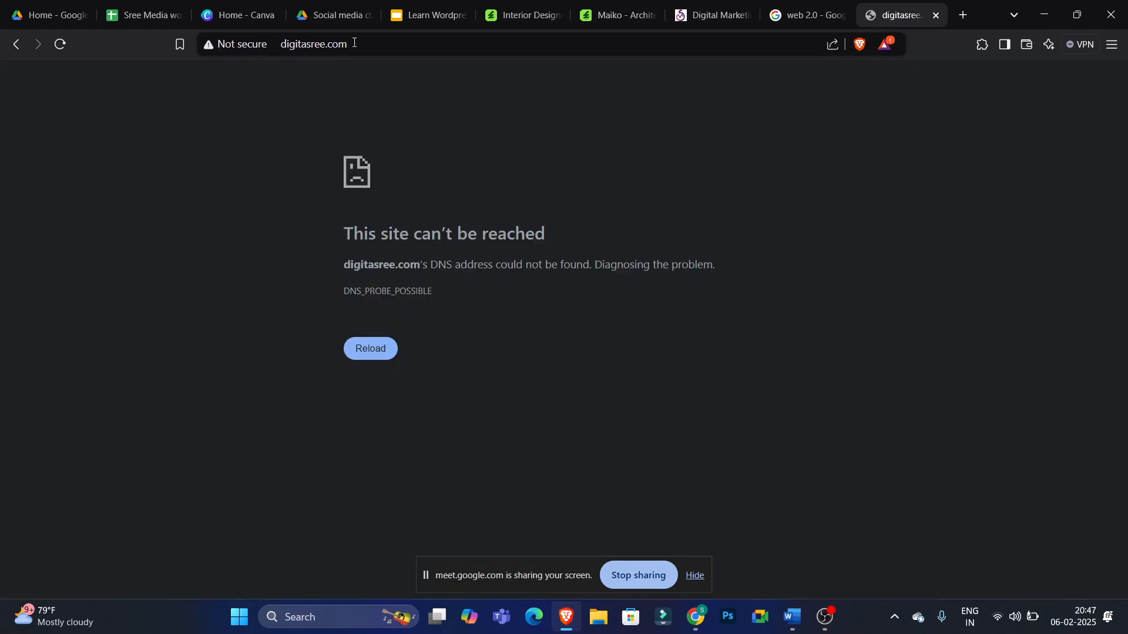
Correct the address to digitalsree.com, then bring up the Chrome window with the Meet call.
{"action": "left_click", "coordinate": [308, 46]}
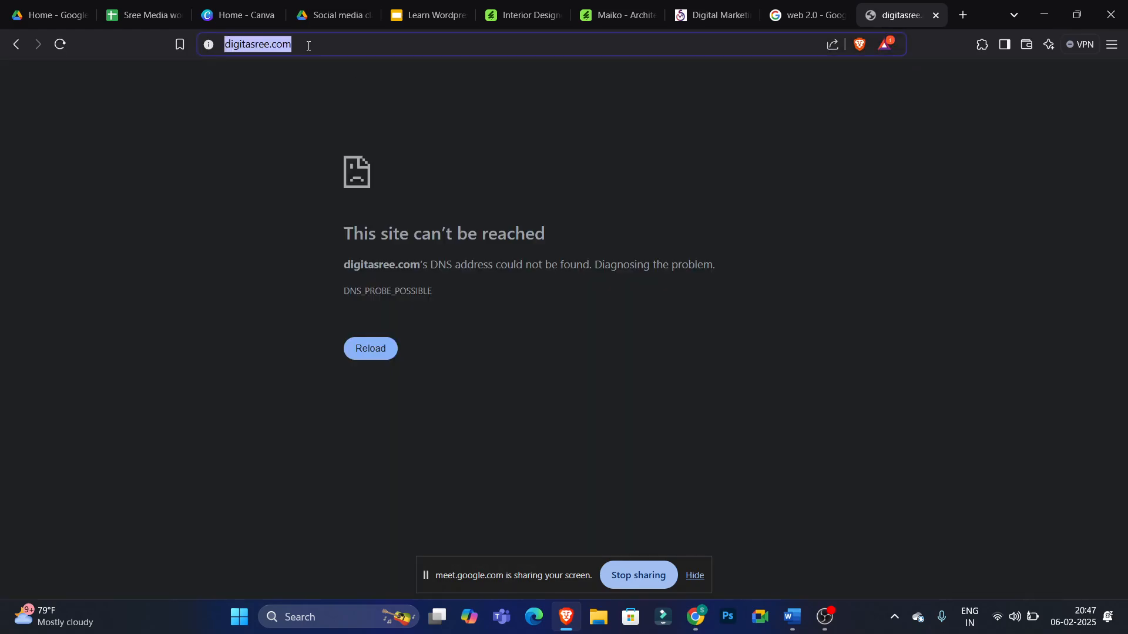
{"action": "left_click", "coordinate": [254, 43]}
{"action": "type", "text": "l"}
{"action": "key", "text": "Return"}
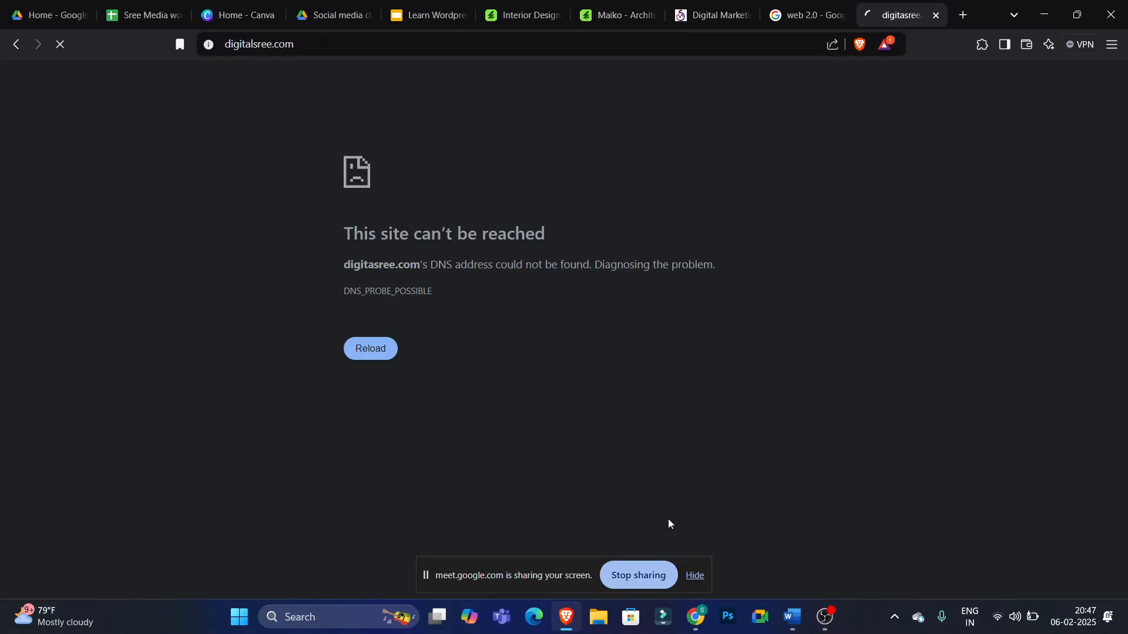
{"action": "mouse_move", "coordinate": [695, 617]}
{"action": "left_click", "coordinate": [627, 566]}
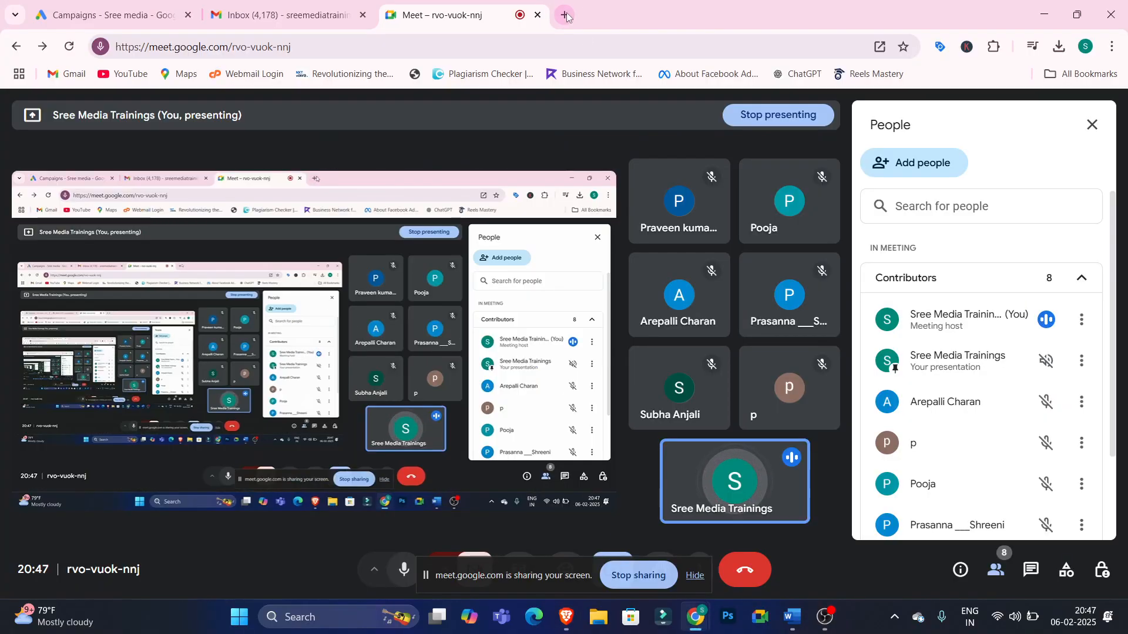
Load digitalsree.com in a new Chrome tab, then go to digitalsree.com/wp-admin.
{"action": "key", "text": "ctrl+t"}
{"action": "left_click", "coordinate": [464, 48]}
{"action": "type", "text": "digia"}
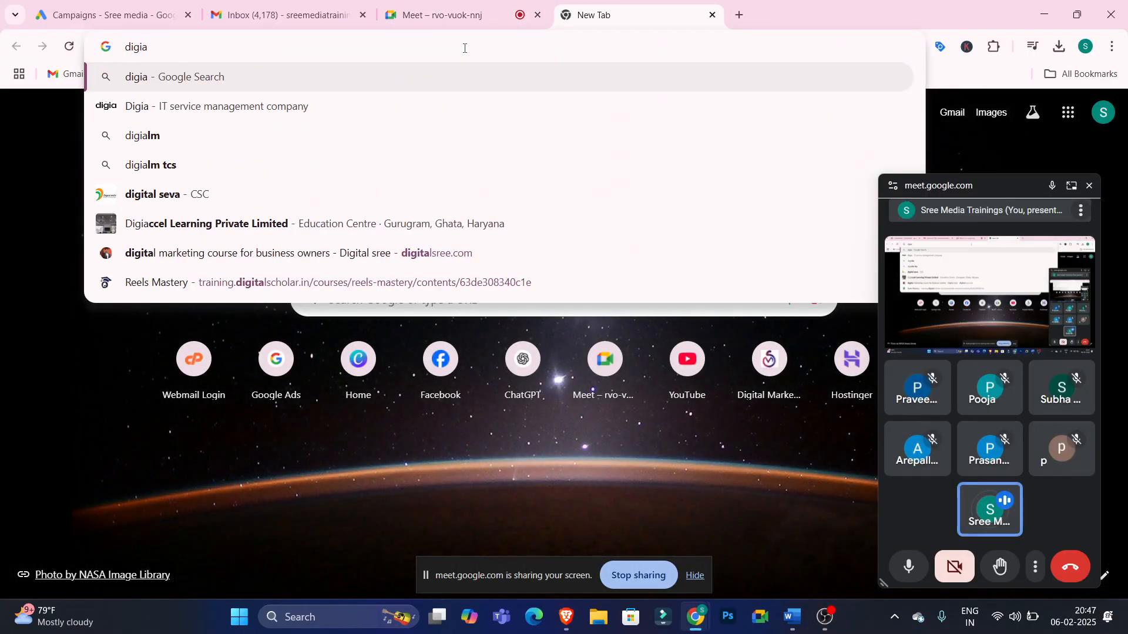
{"action": "key", "text": "BackSpace"}
{"action": "type", "text": "talsree.com"}
{"action": "key", "text": "Return"}
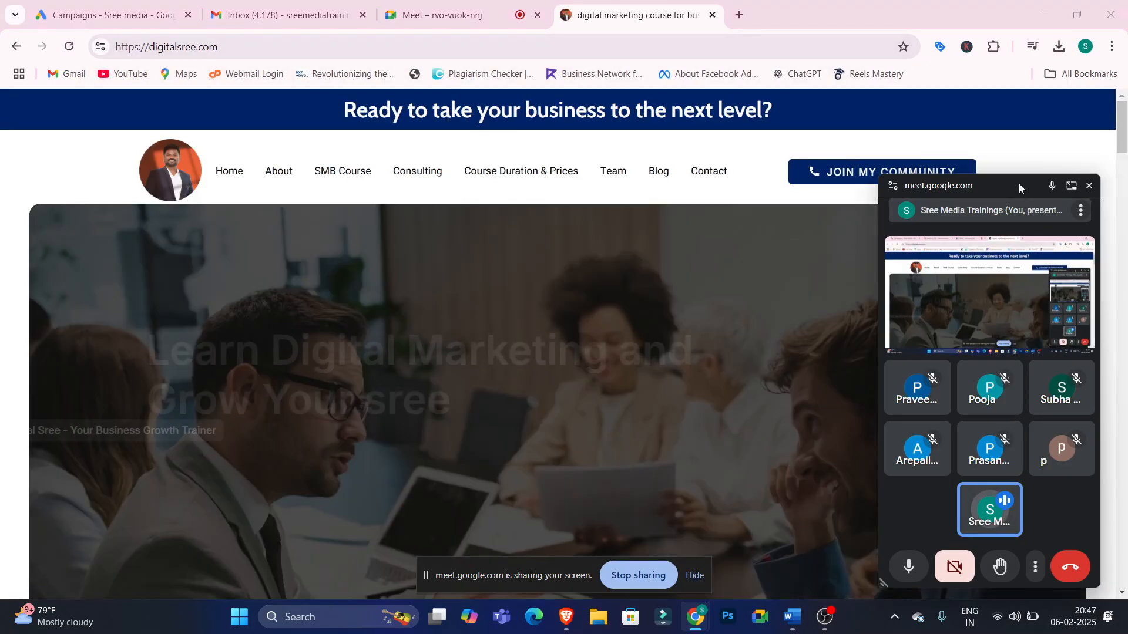
{"action": "left_click_drag", "start_coordinate": [1019, 184], "coordinate": [1067, 630]}
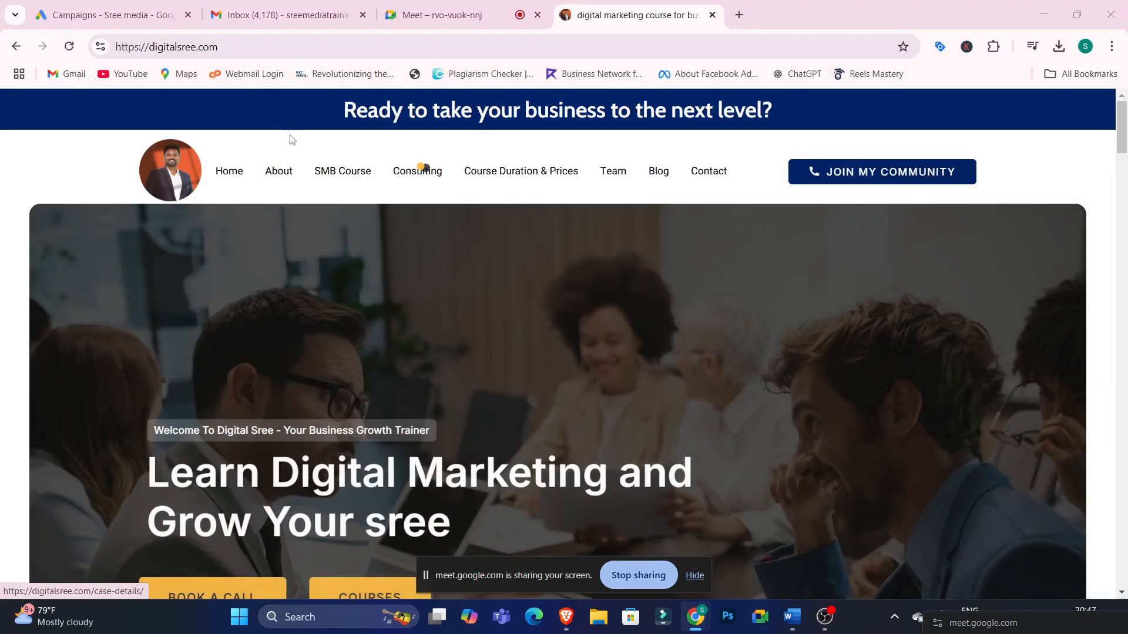
{"action": "left_click", "coordinate": [274, 49]}
{"action": "type", "text": "/wp-admin"}
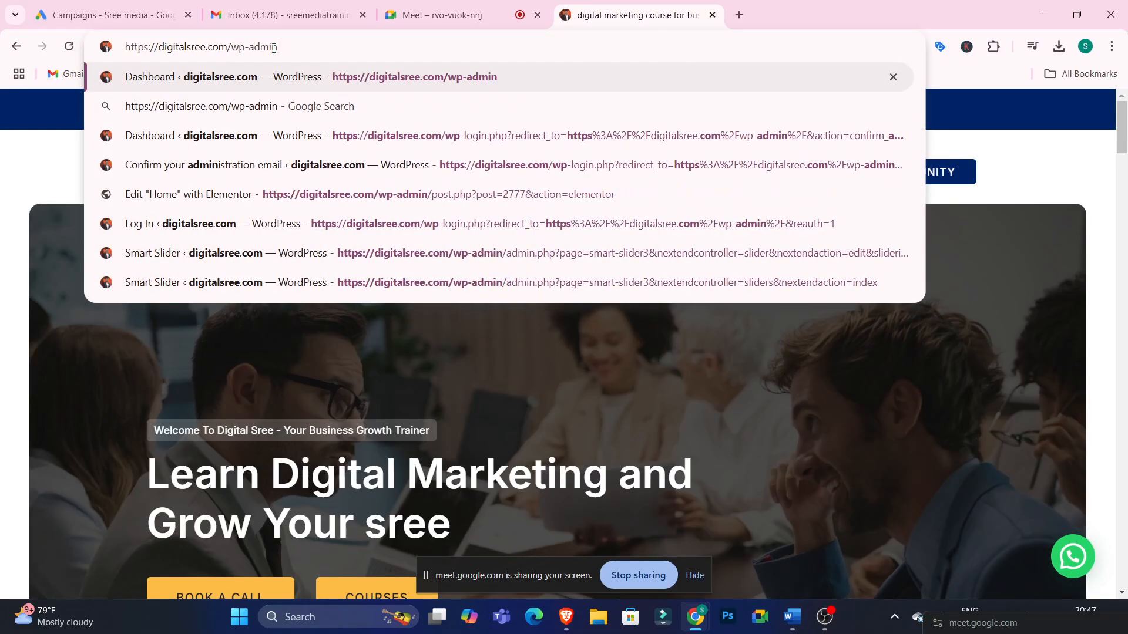
{"action": "key", "text": "Return"}
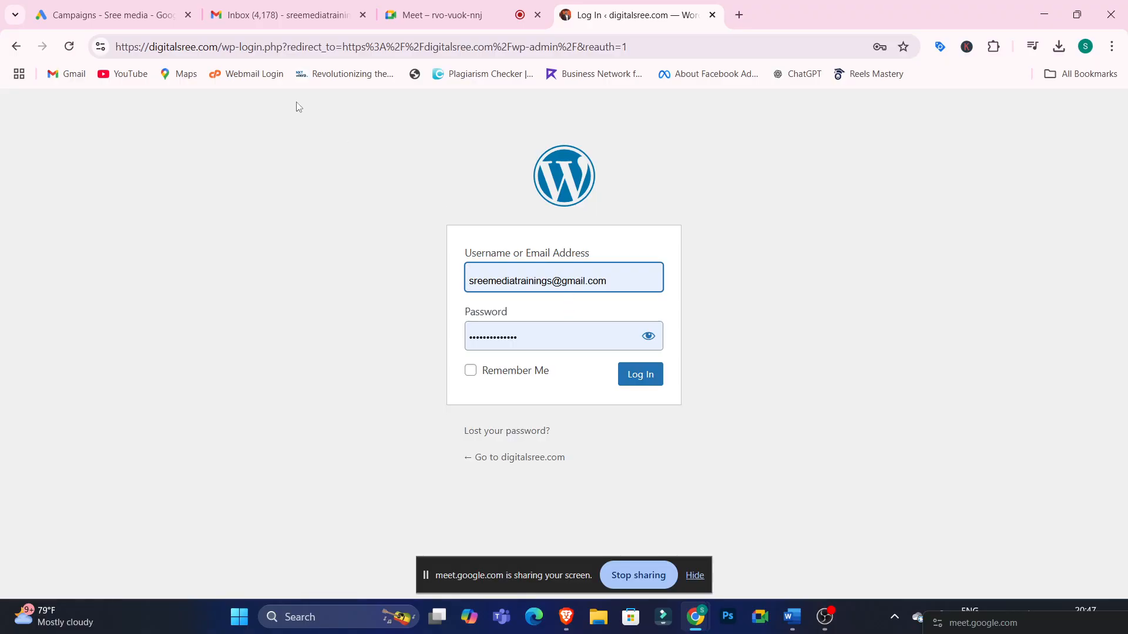
Log in to the digitalsree.com dashboard and open Appearance > Themes.
{"action": "left_click", "coordinate": [623, 379]}
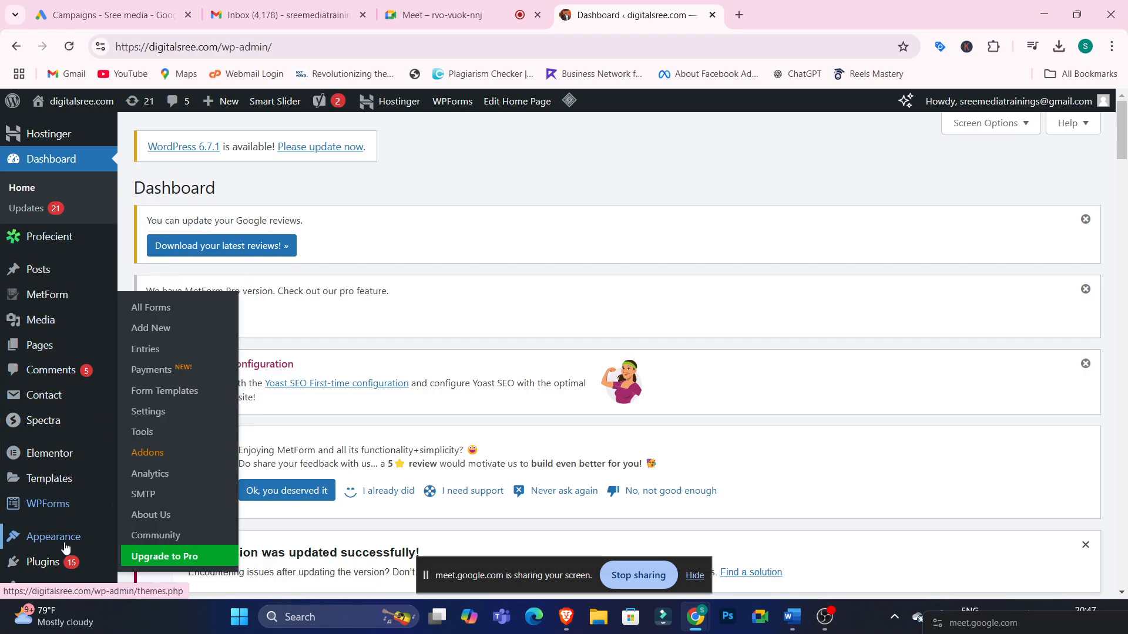
{"action": "mouse_move", "coordinate": [65, 547]}
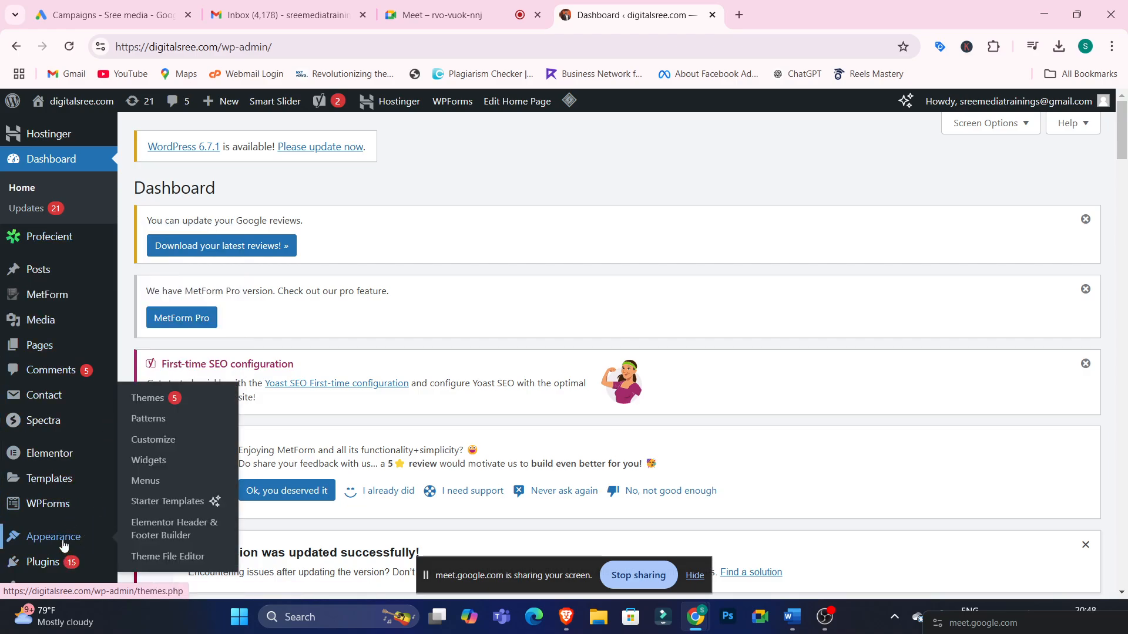
{"action": "left_click", "coordinate": [148, 403]}
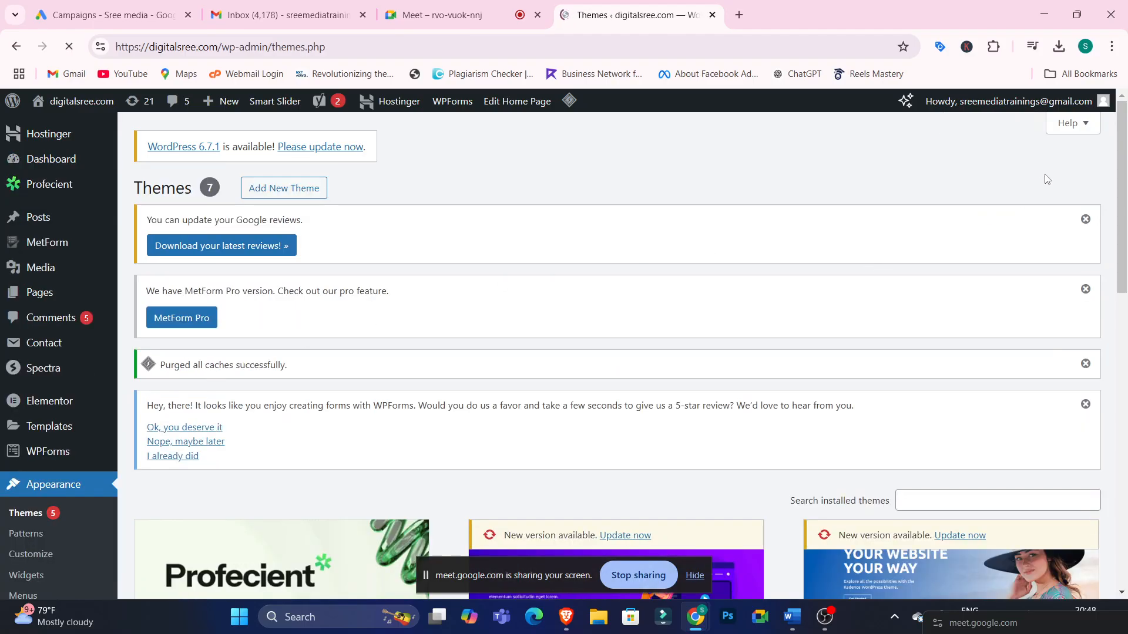
Browse the installed themes, then open the live homepage via Visit Site.
{"action": "left_click_drag", "start_coordinate": [1119, 135], "coordinate": [1125, 332]}
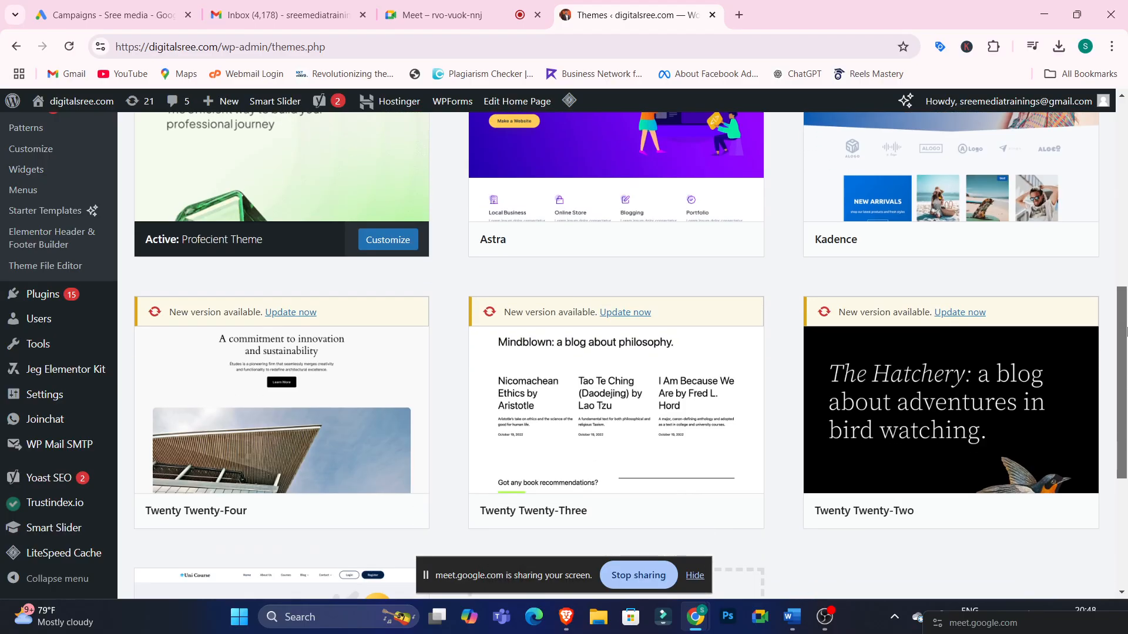
{"action": "scroll", "coordinate": [1125, 332], "scroll_direction": "up", "scroll_amount": 1}
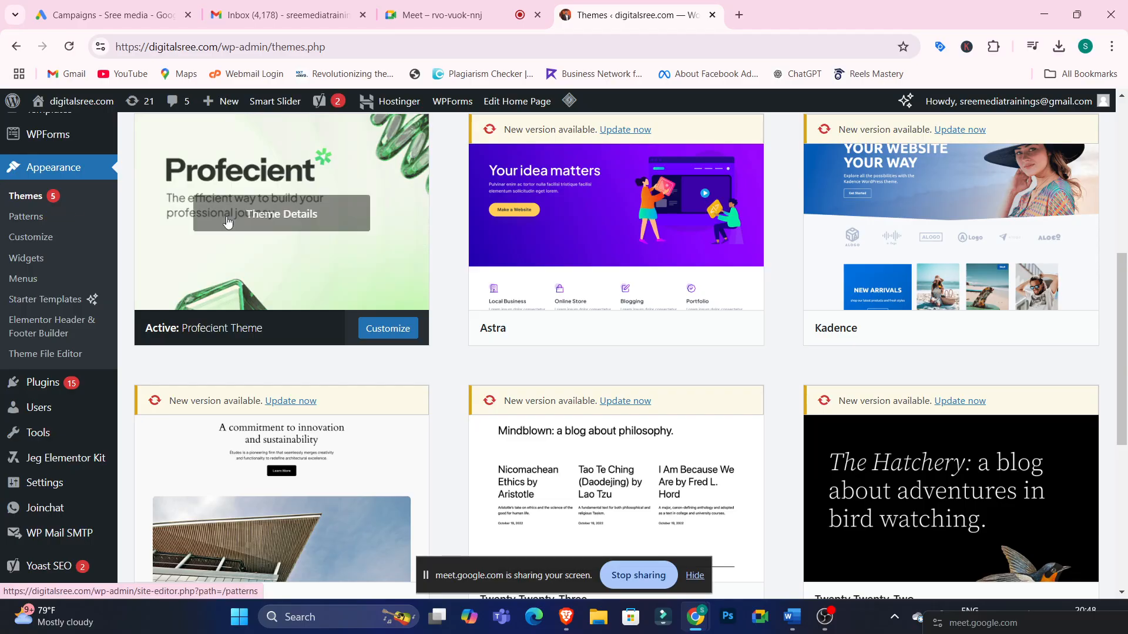
{"action": "scroll", "coordinate": [308, 267], "scroll_direction": "up", "scroll_amount": 4}
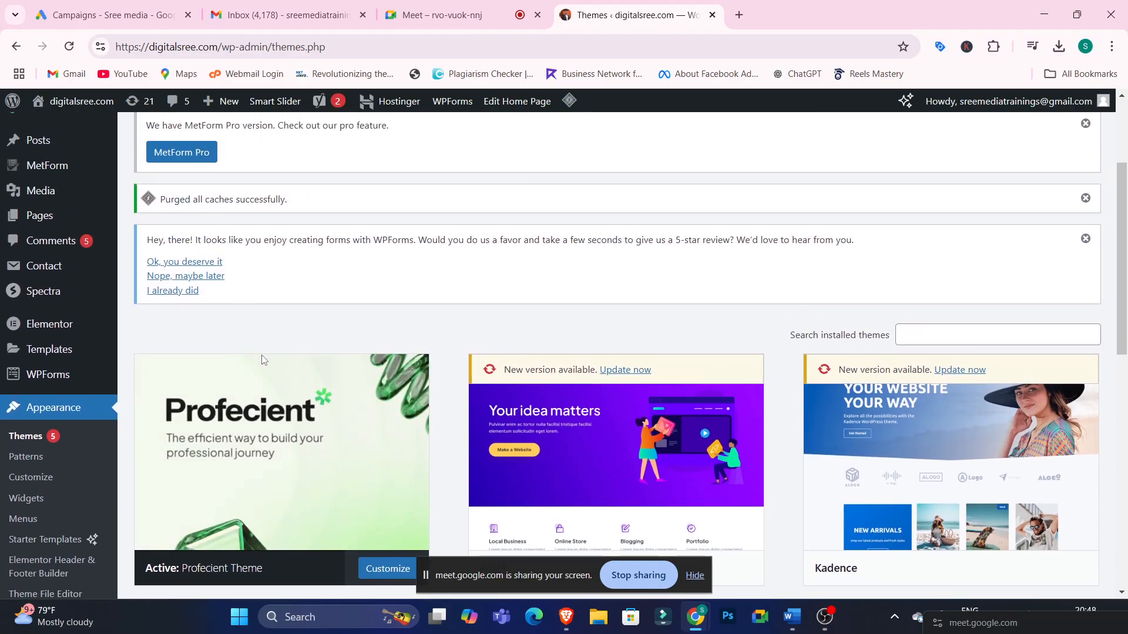
{"action": "scroll", "coordinate": [262, 359], "scroll_direction": "down", "scroll_amount": 3}
{"action": "scroll", "coordinate": [775, 318], "scroll_direction": "down", "scroll_amount": 3}
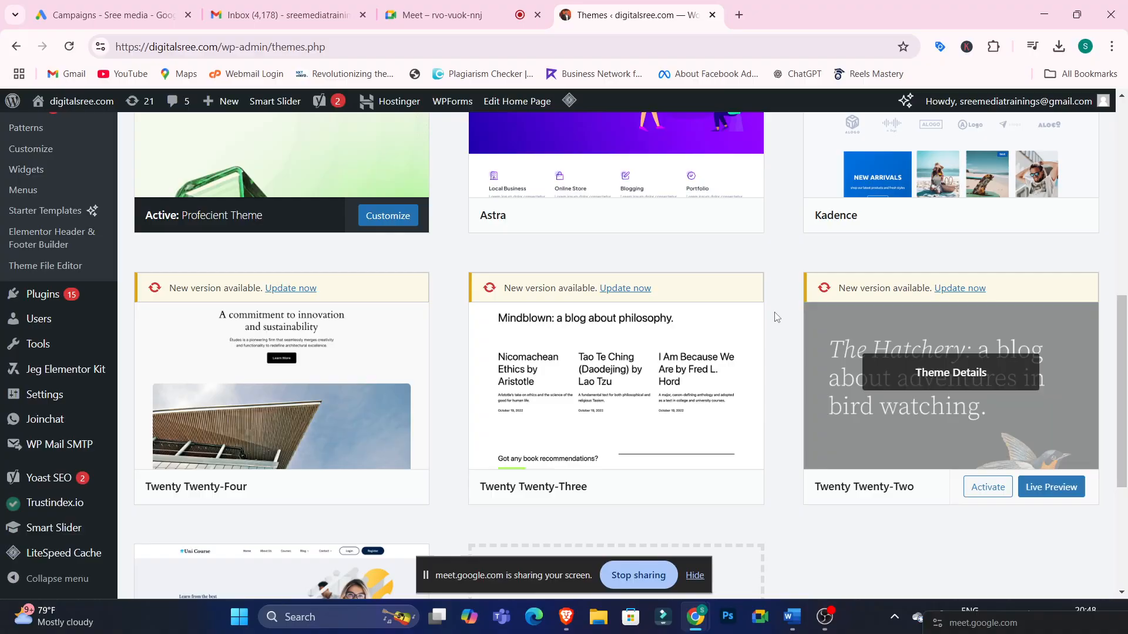
{"action": "scroll", "coordinate": [775, 317], "scroll_direction": "down", "scroll_amount": 3}
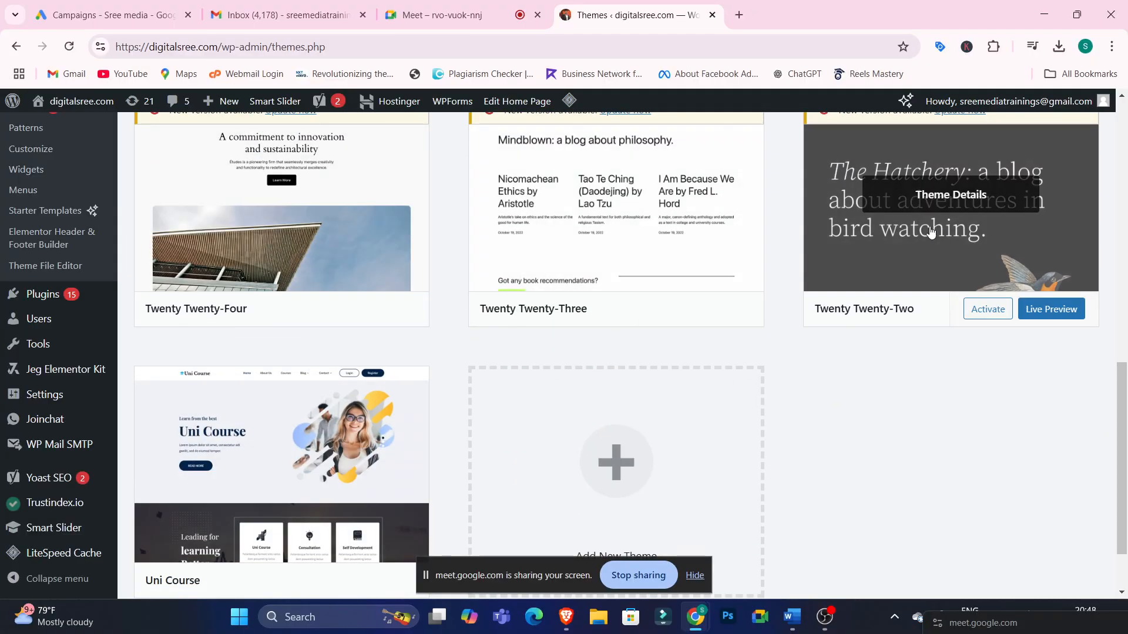
{"action": "scroll", "coordinate": [616, 411], "scroll_direction": "down", "scroll_amount": 2}
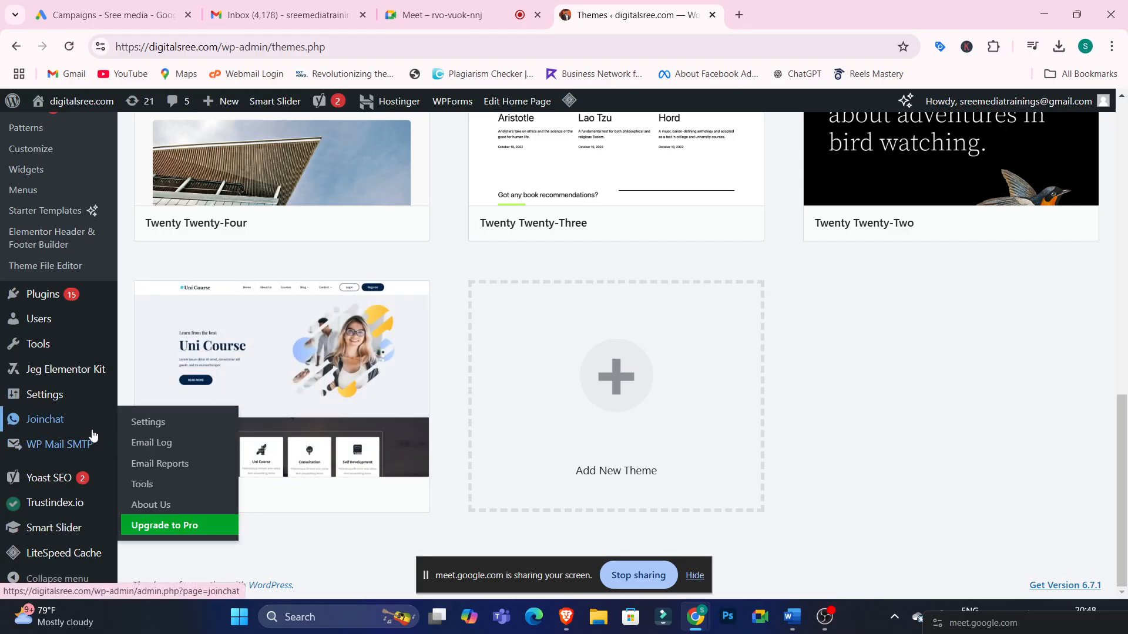
{"action": "scroll", "coordinate": [58, 499], "scroll_direction": "up", "scroll_amount": 2}
{"action": "mouse_move", "coordinate": [51, 393]}
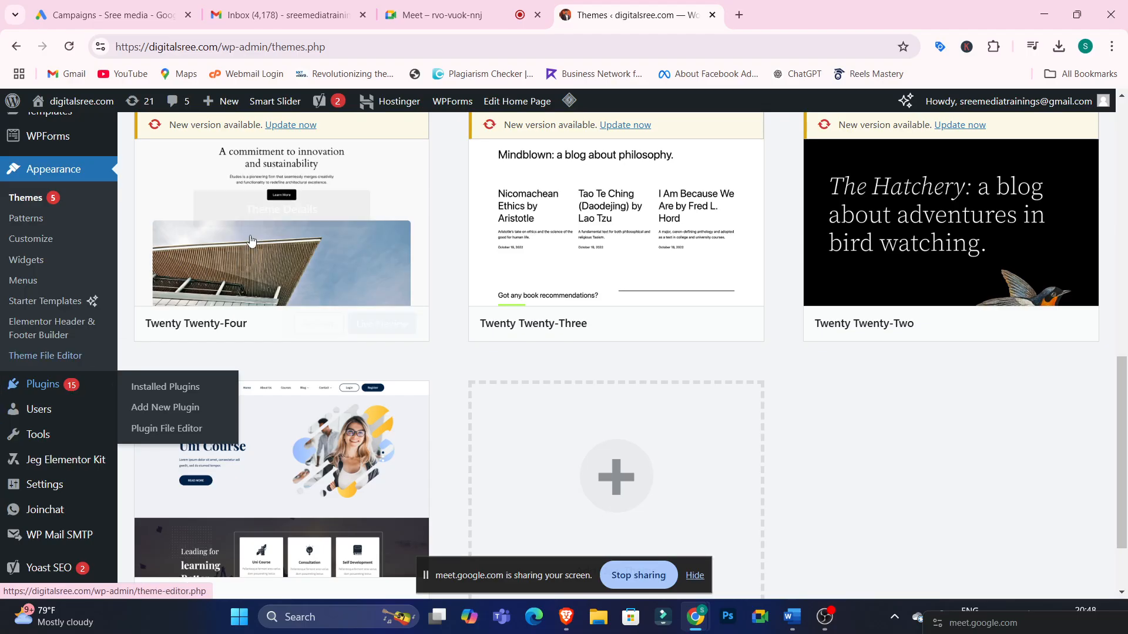
{"action": "left_click", "coordinate": [55, 127]}
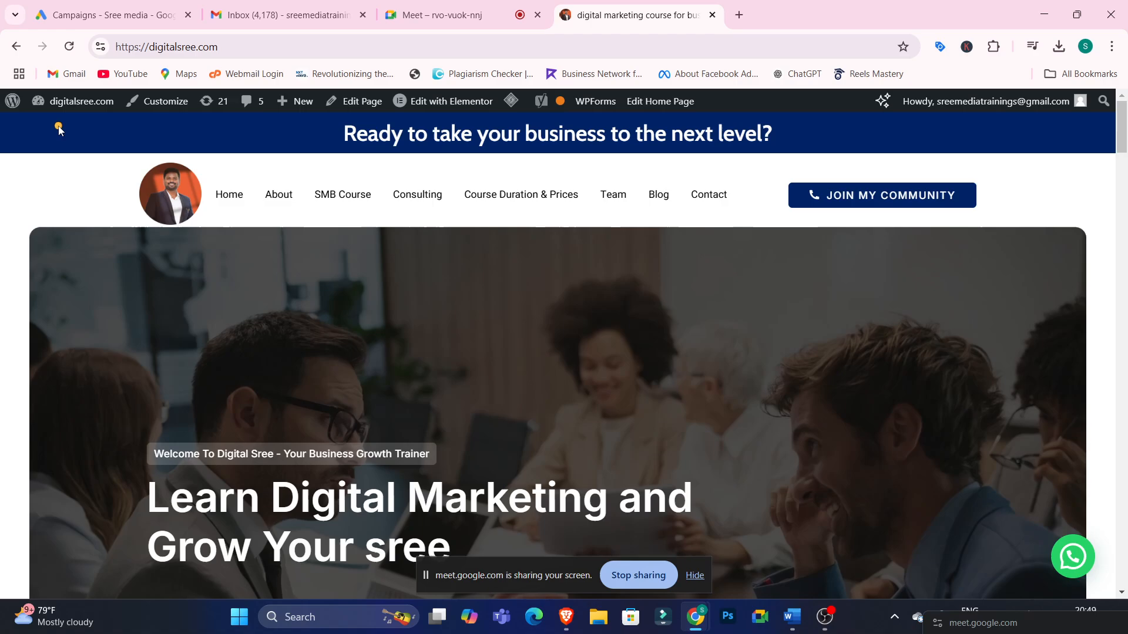
Check the shared screen in the Meet call and return to the digitalsree.com tab.
{"action": "left_click", "coordinate": [479, 13]}
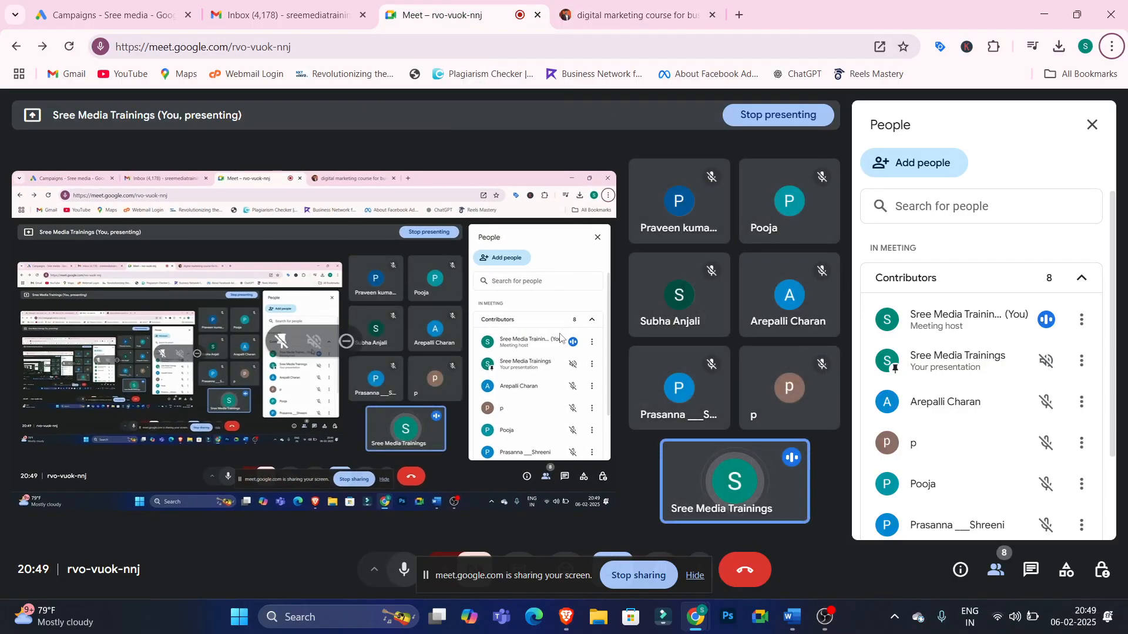
{"action": "key", "text": "alt+Tab"}
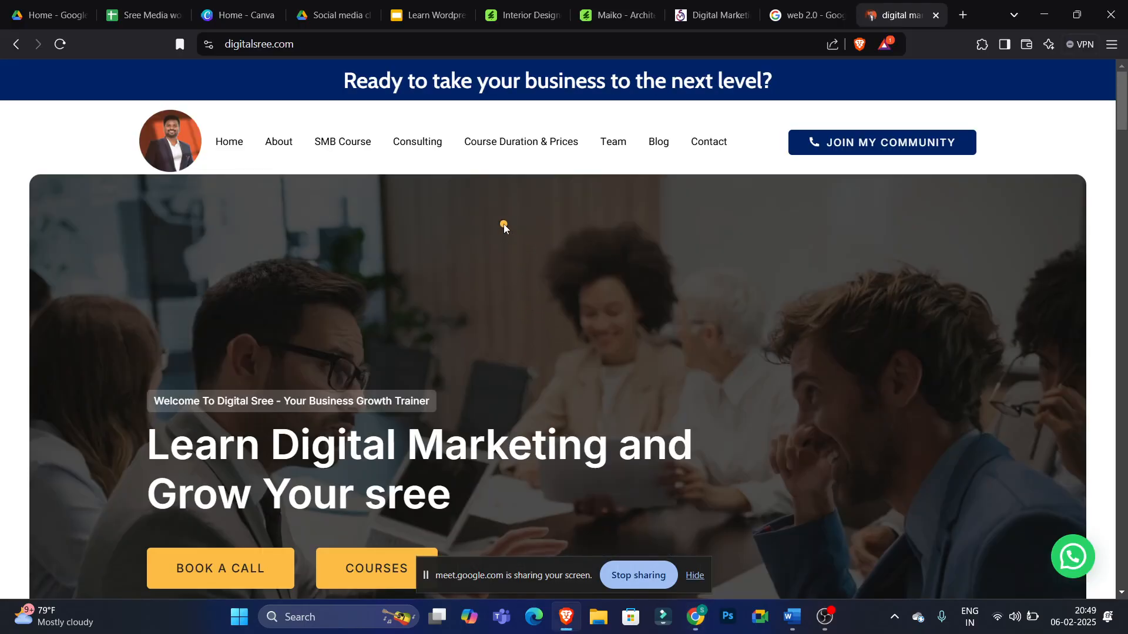
{"action": "key", "text": "alt+Tab"}
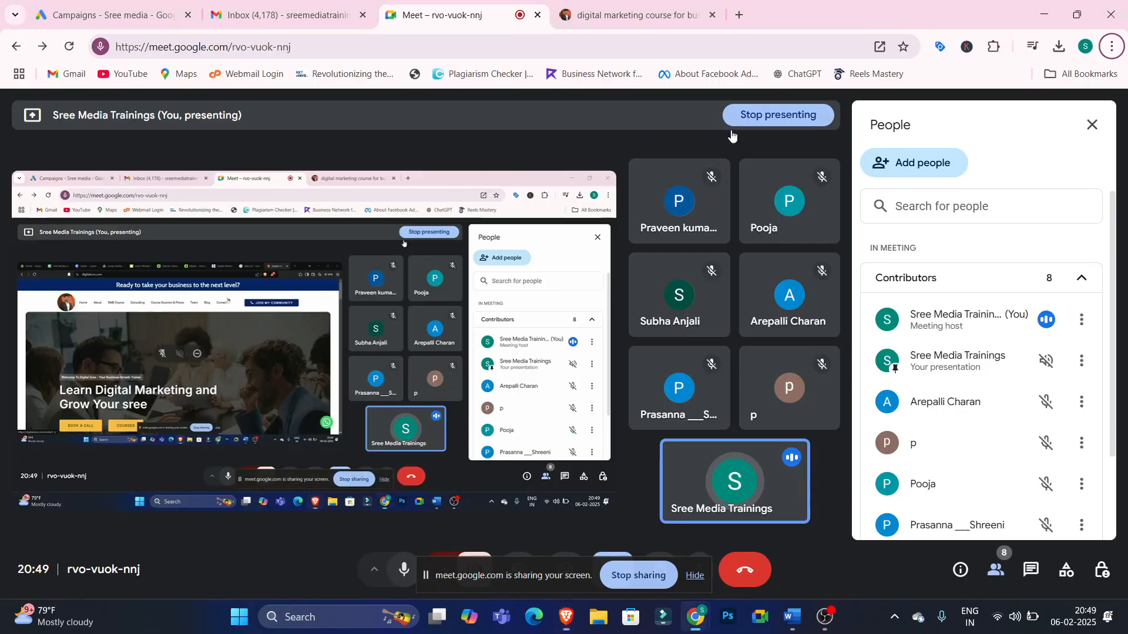
{"action": "left_click", "coordinate": [631, 14]}
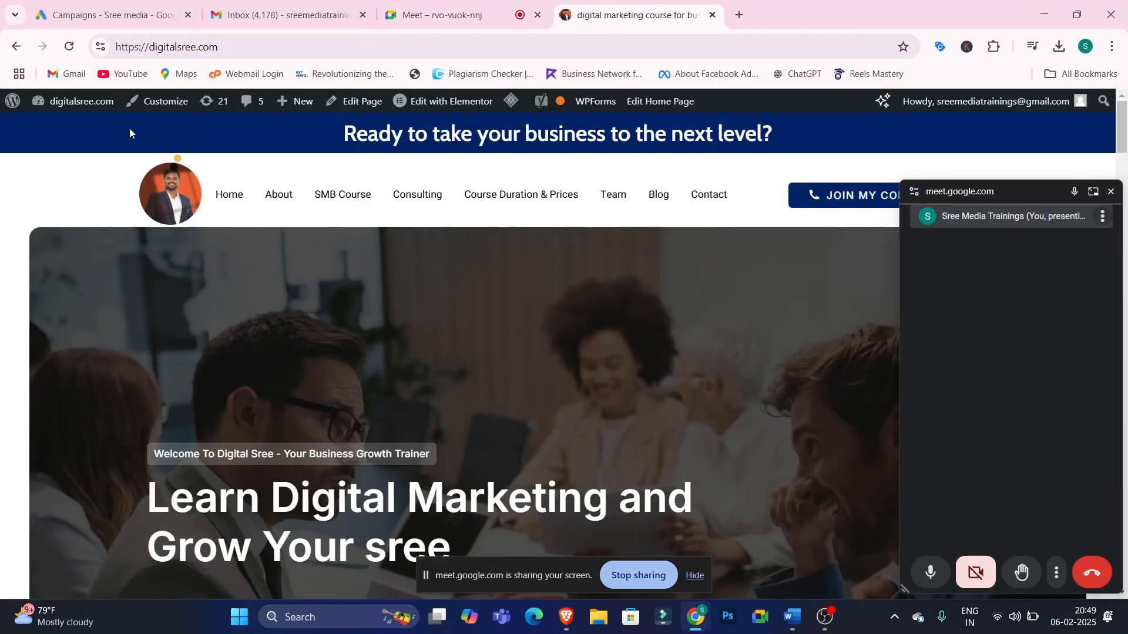
Go to the admin Dashboard and open Profecient > Import Demos.
{"action": "mouse_move", "coordinate": [73, 102]}
{"action": "left_click", "coordinate": [61, 125]}
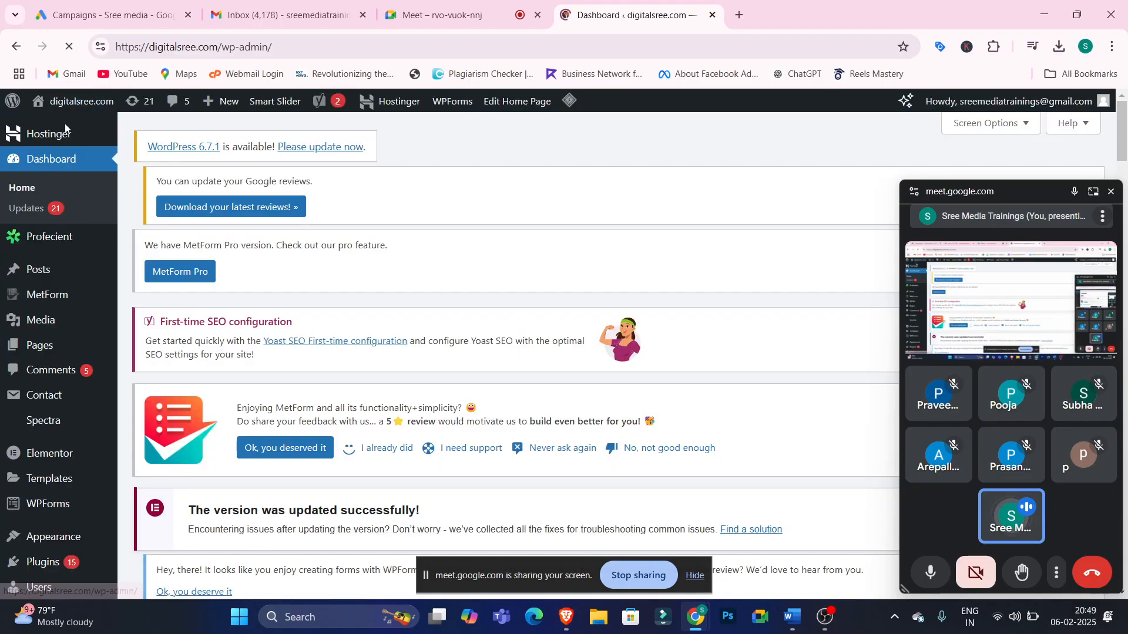
{"action": "mouse_move", "coordinate": [51, 237]}
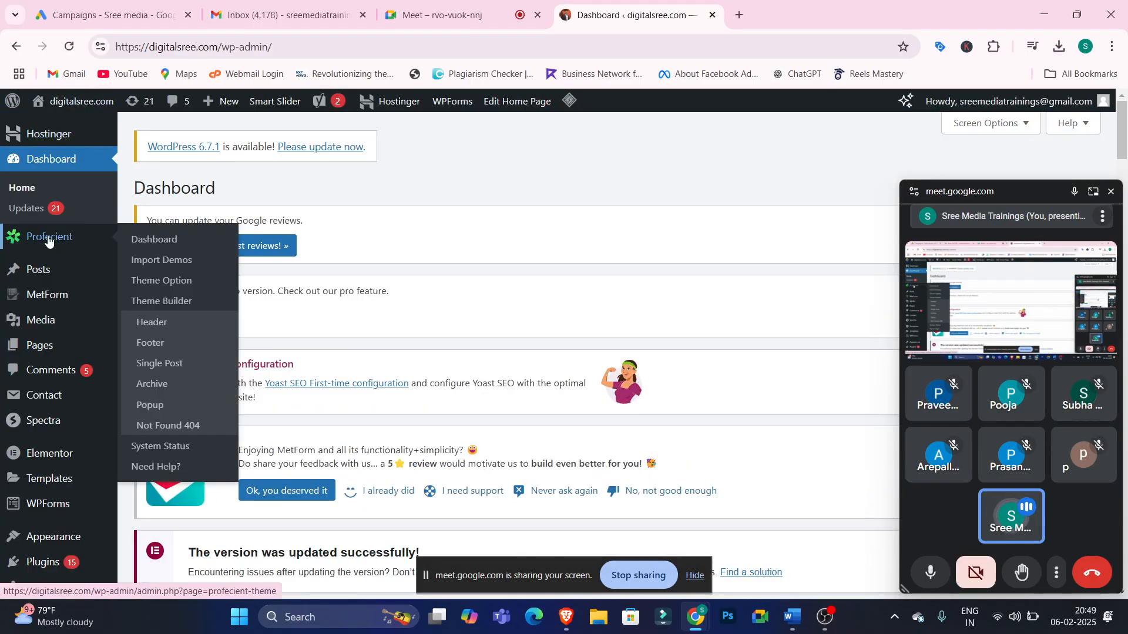
{"action": "left_click", "coordinate": [160, 260]}
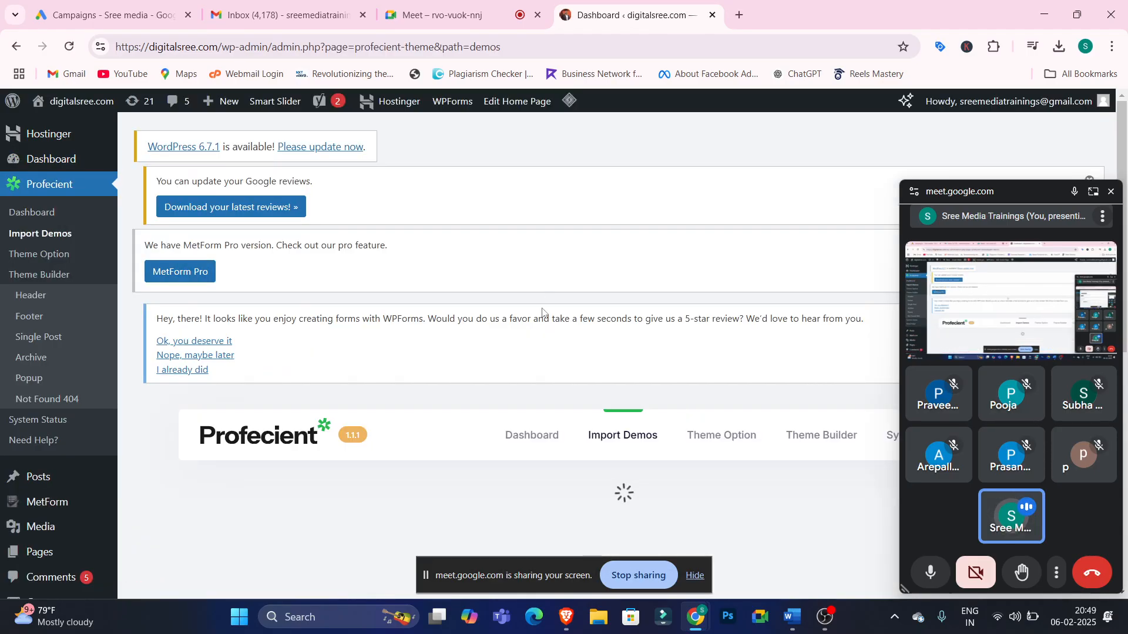
Use Load More four times to list every prebuilt demo in the Import Demos grid.
{"action": "scroll", "coordinate": [553, 353], "scroll_direction": "down", "scroll_amount": 4}
{"action": "left_click_drag", "start_coordinate": [1035, 204], "coordinate": [1078, 500]}
{"action": "scroll", "coordinate": [572, 321], "scroll_direction": "down", "scroll_amount": 4}
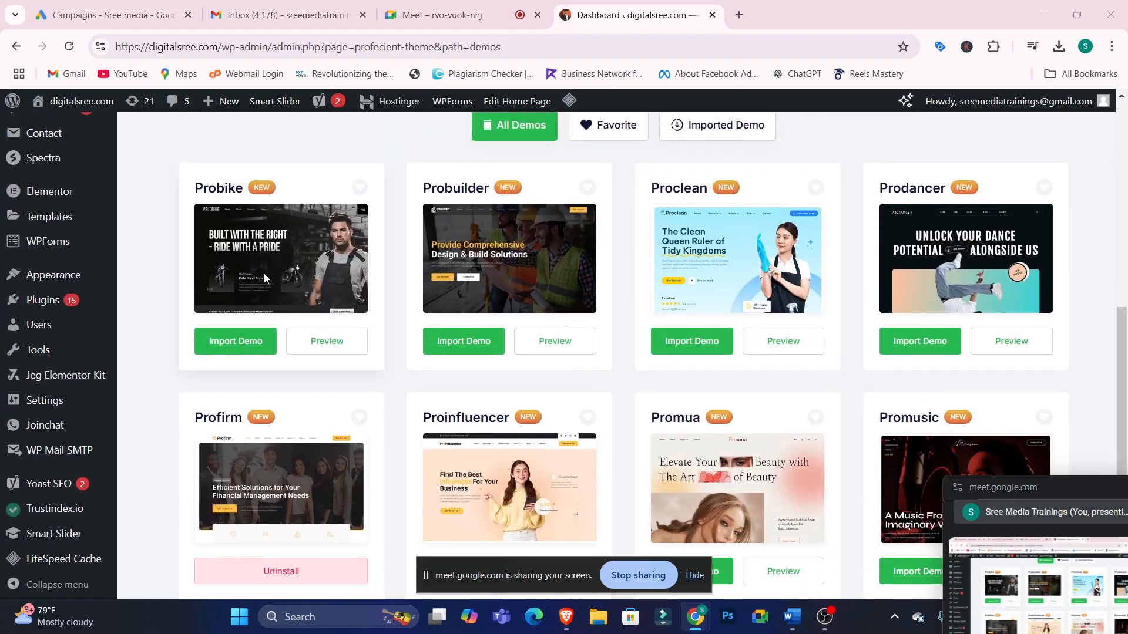
{"action": "scroll", "coordinate": [588, 275], "scroll_direction": "down", "scroll_amount": 2}
{"action": "left_click", "coordinate": [623, 533]}
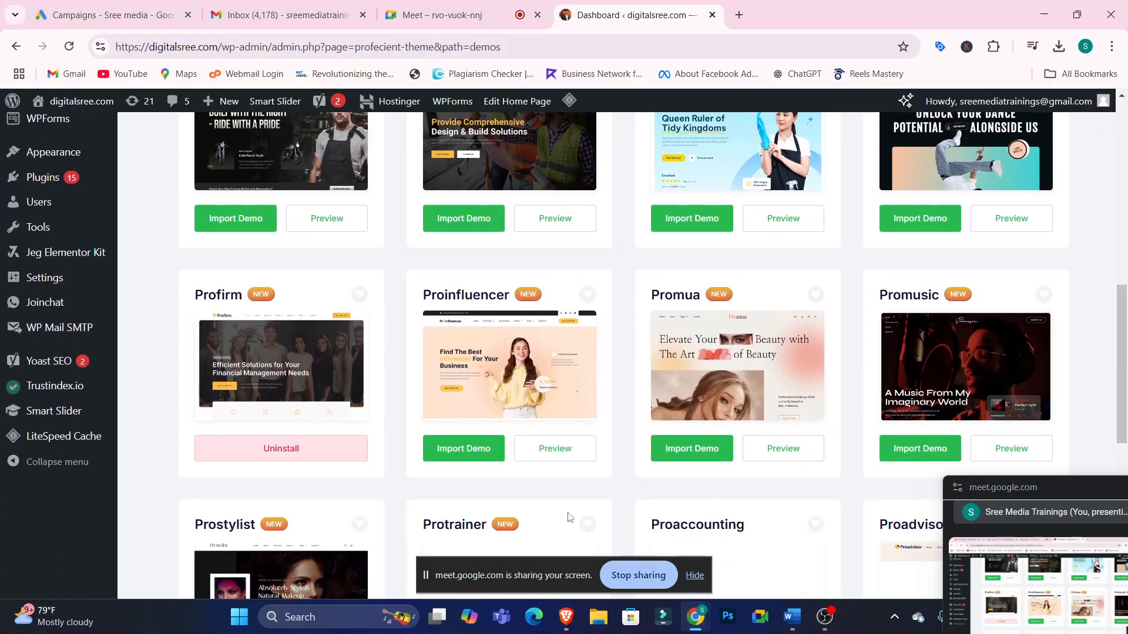
{"action": "scroll", "coordinate": [270, 415], "scroll_direction": "down", "scroll_amount": 3}
{"action": "scroll", "coordinate": [270, 415], "scroll_direction": "down", "scroll_amount": 4}
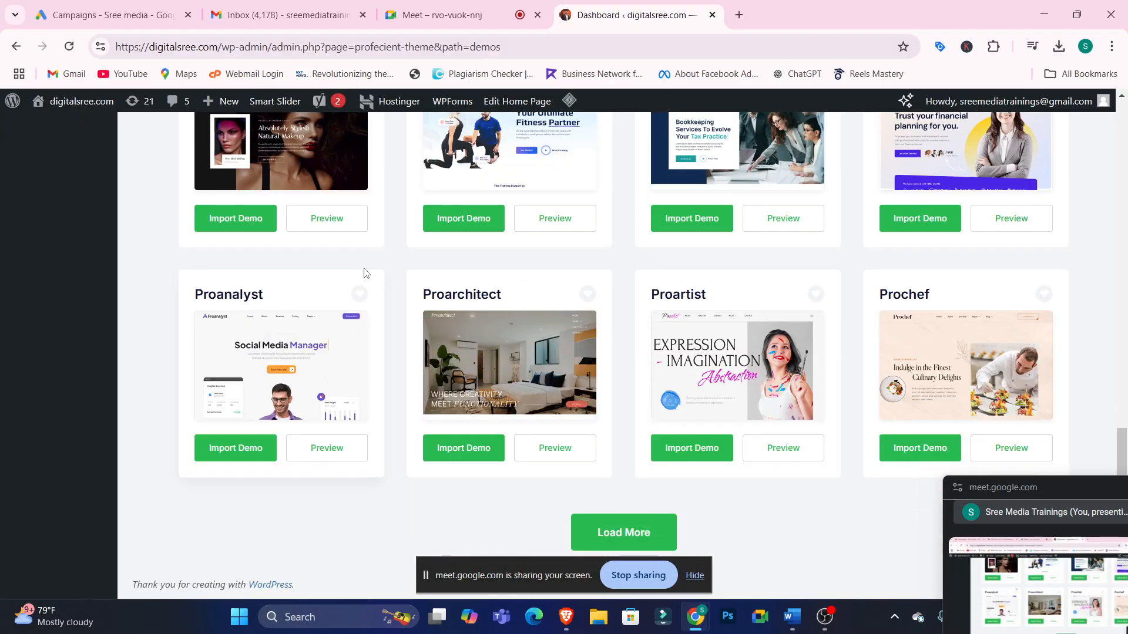
{"action": "left_click", "coordinate": [640, 528]}
{"action": "scroll", "coordinate": [422, 312], "scroll_direction": "down", "scroll_amount": 8}
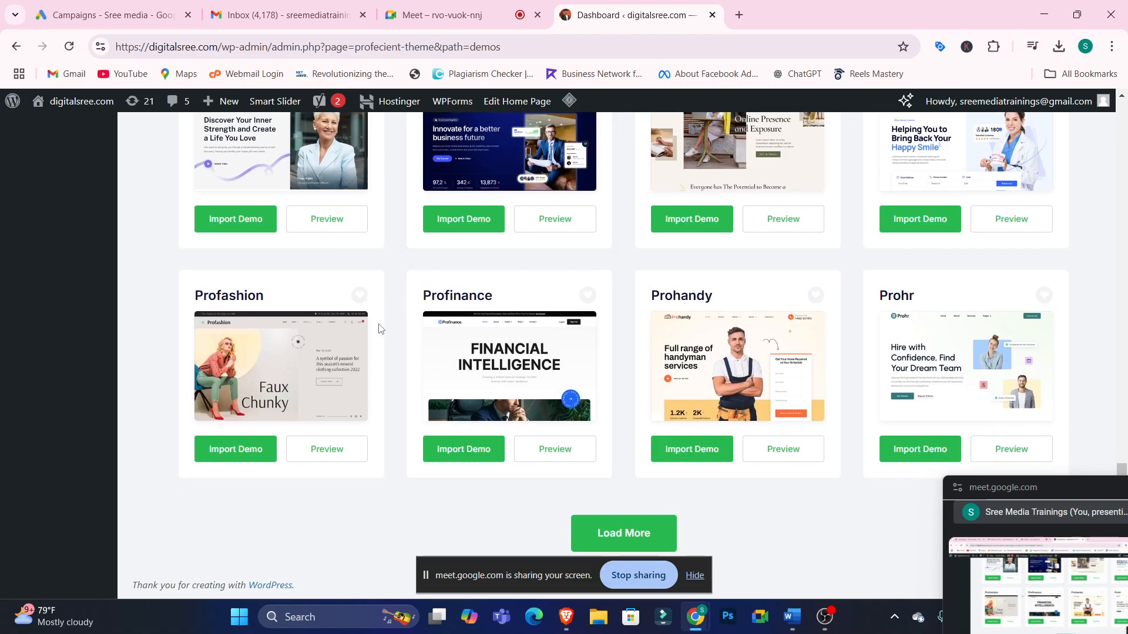
{"action": "left_click", "coordinate": [676, 547]}
{"action": "scroll", "coordinate": [647, 385], "scroll_direction": "down", "scroll_amount": 8}
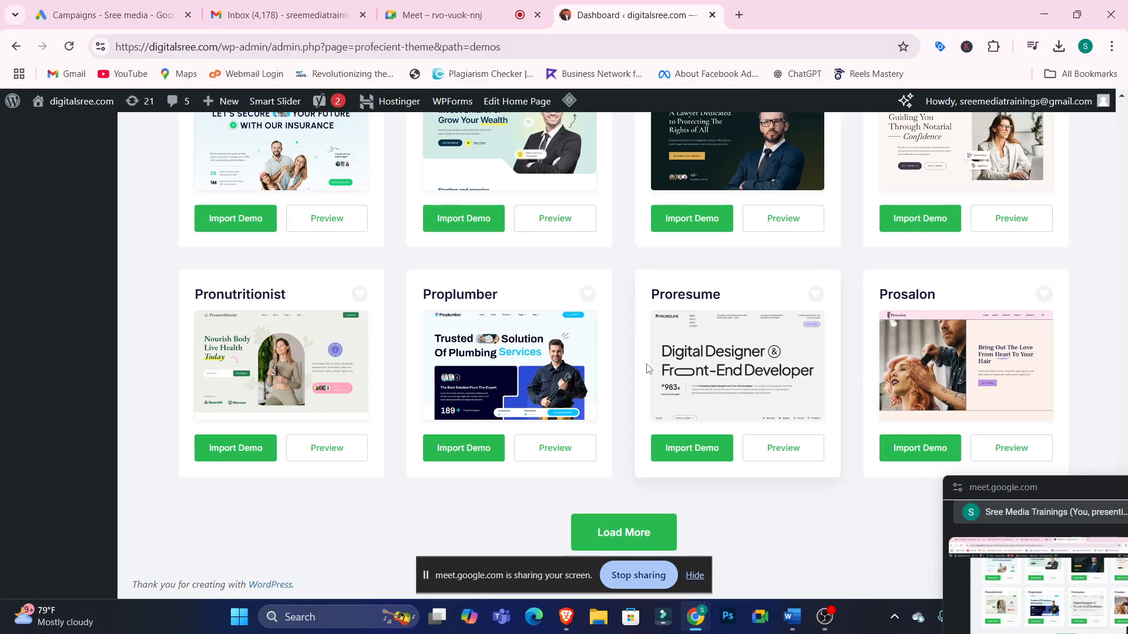
{"action": "left_click", "coordinate": [624, 528]}
Scroll up and down through the loaded demos to review them down to Proyoga.
{"action": "scroll", "coordinate": [637, 379], "scroll_direction": "down", "scroll_amount": 6}
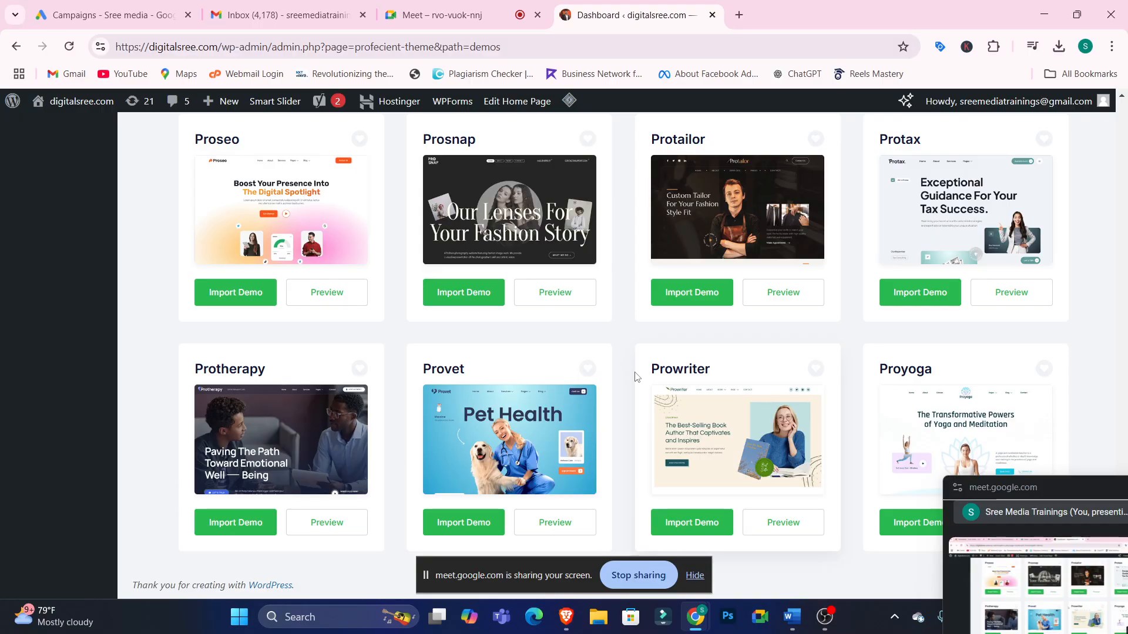
{"action": "scroll", "coordinate": [637, 376], "scroll_direction": "up", "scroll_amount": 12}
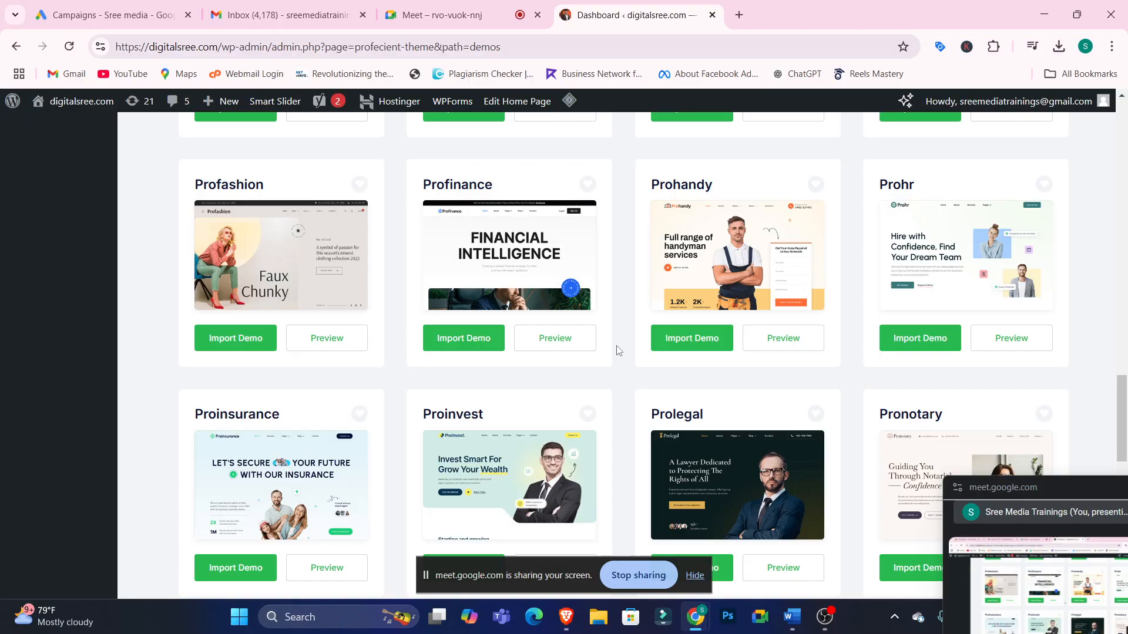
{"action": "scroll", "coordinate": [617, 351], "scroll_direction": "up", "scroll_amount": 5}
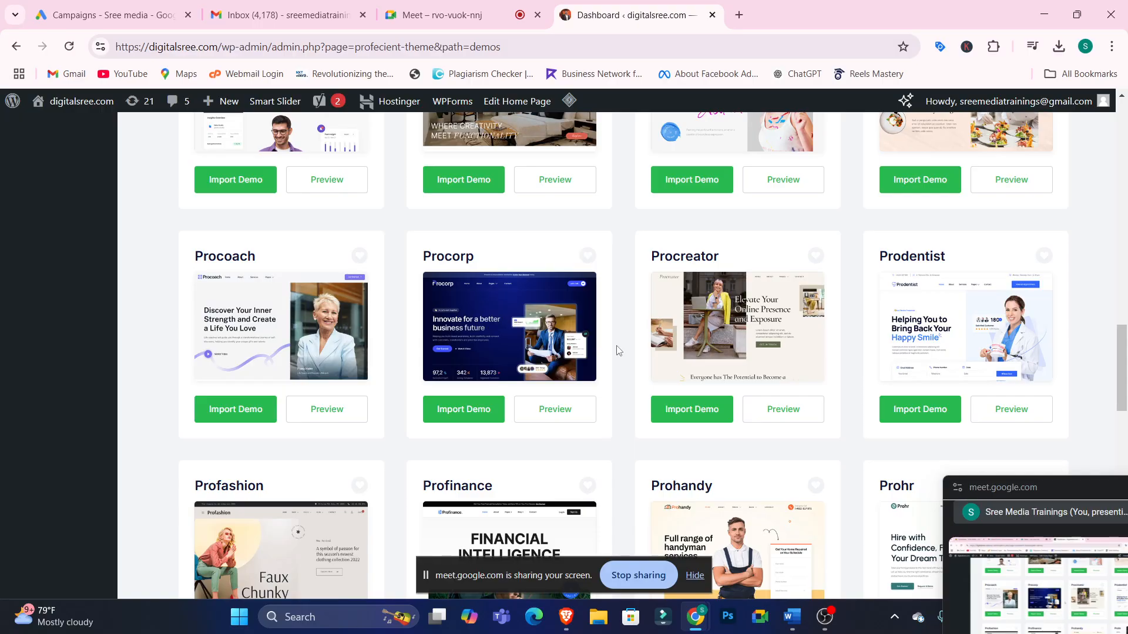
{"action": "scroll", "coordinate": [617, 351], "scroll_direction": "up", "scroll_amount": 15}
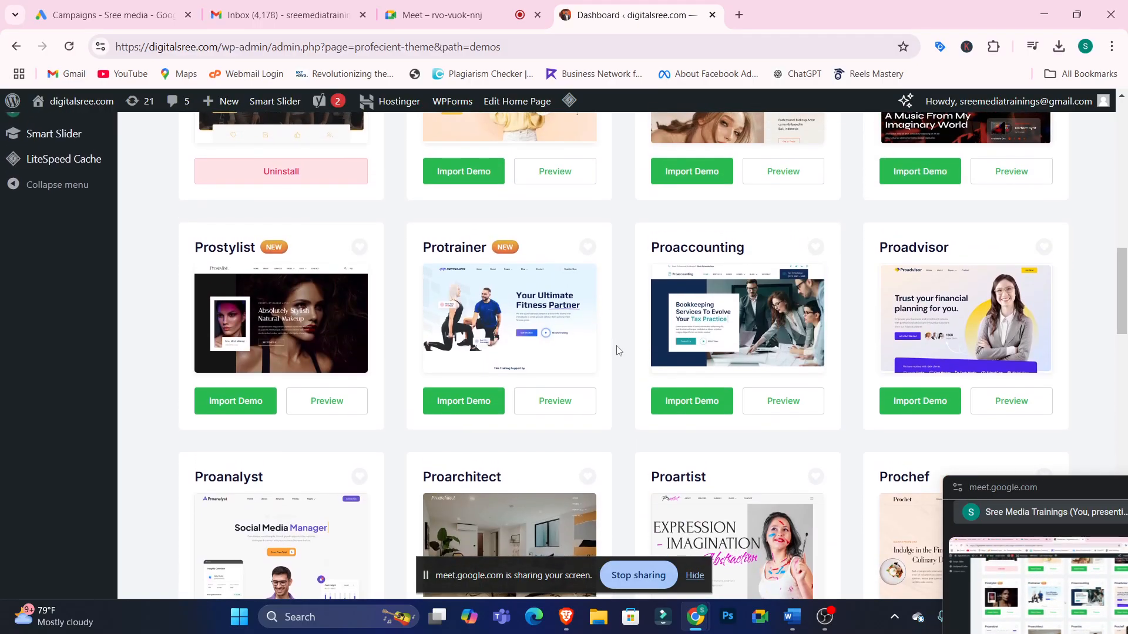
{"action": "scroll", "coordinate": [616, 346], "scroll_direction": "up", "scroll_amount": 3}
{"action": "scroll", "coordinate": [616, 345], "scroll_direction": "down", "scroll_amount": 7}
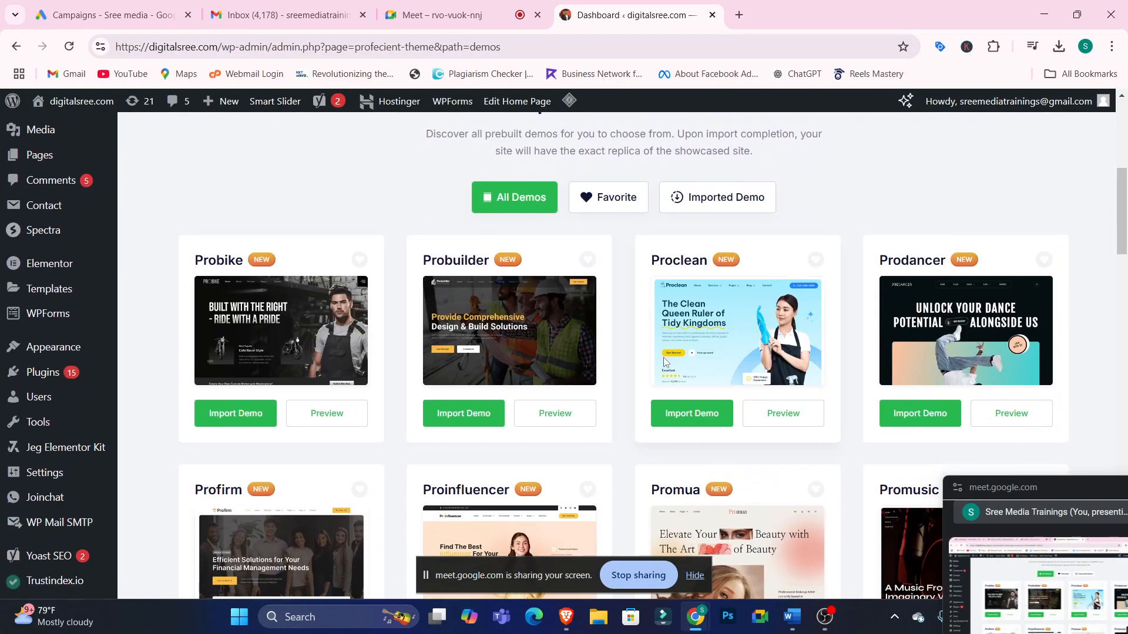
{"action": "scroll", "coordinate": [631, 347], "scroll_direction": "down", "scroll_amount": 2}
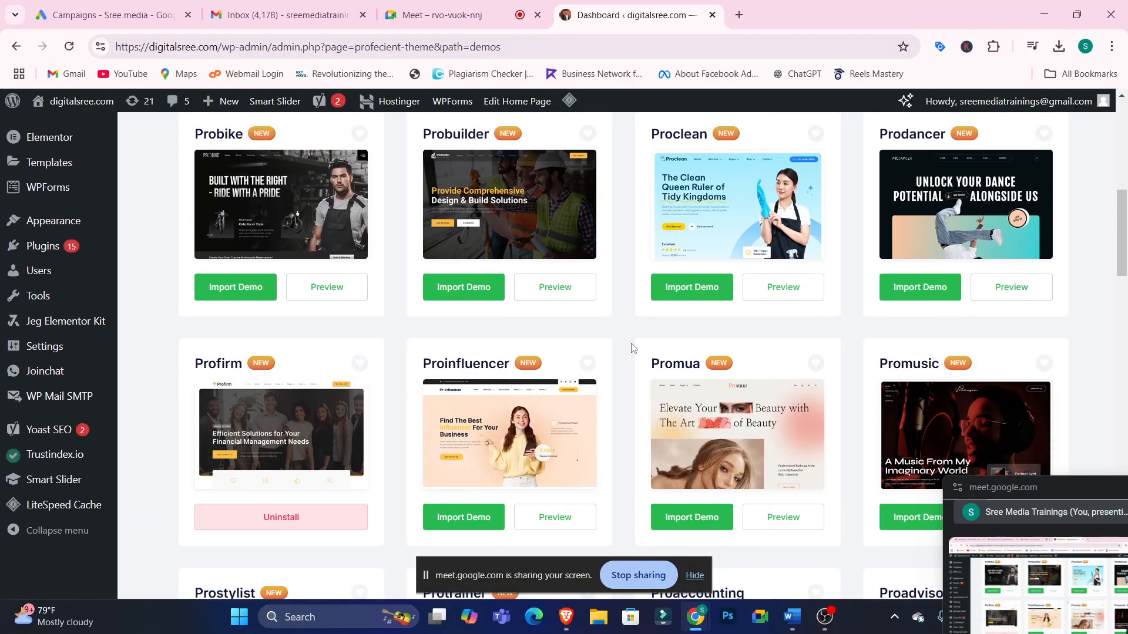
{"action": "scroll", "coordinate": [632, 348], "scroll_direction": "down", "scroll_amount": 7}
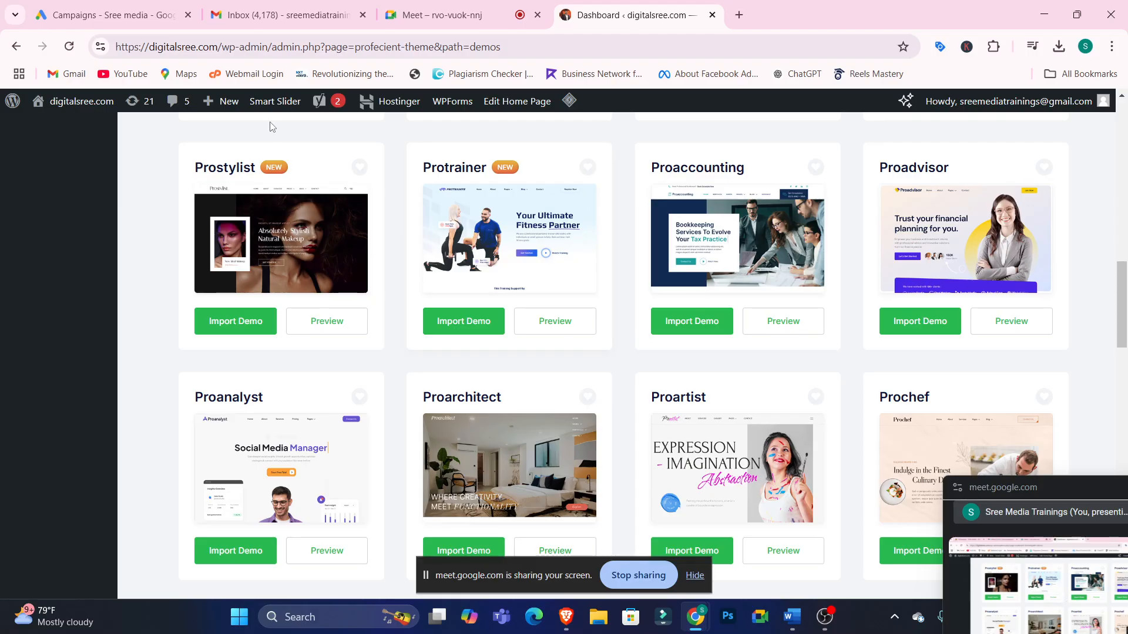
Get back to the Learn Wordpress slides on 'How Wordpress work ?' via the Meet window.
{"action": "left_click", "coordinate": [460, 19]}
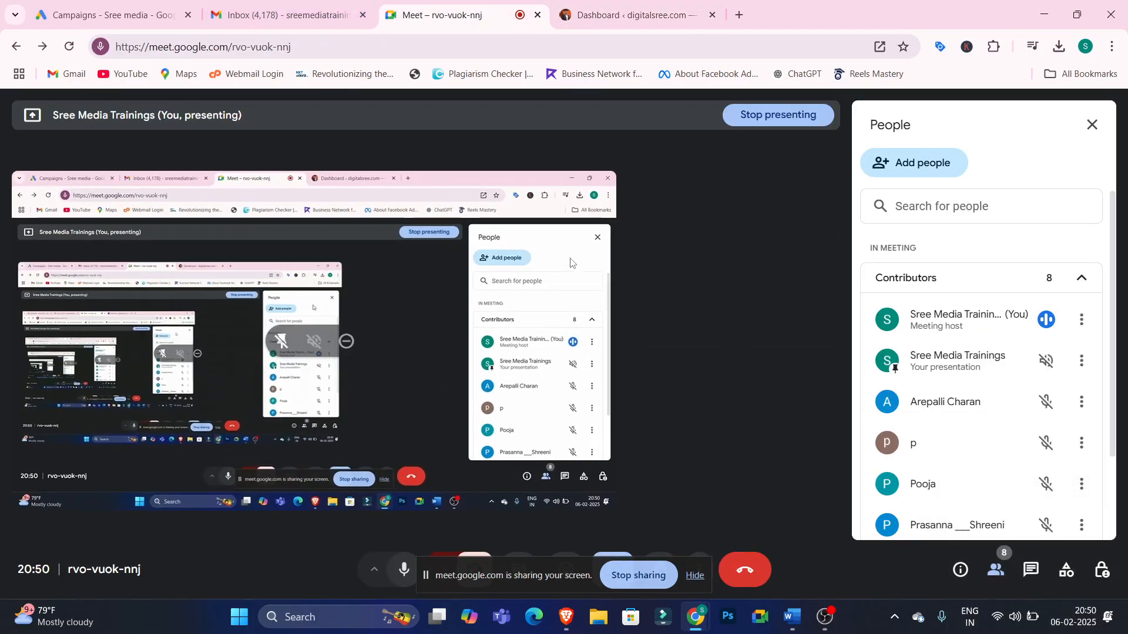
{"action": "key", "text": "alt+Tab"}
{"action": "left_click", "coordinate": [435, 14]}
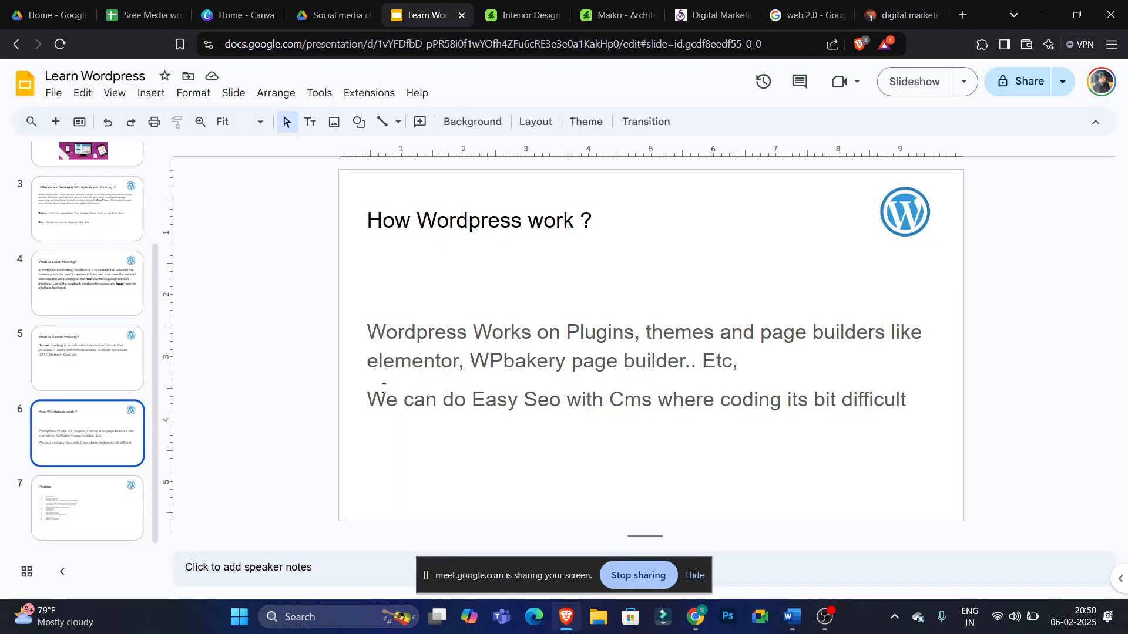
Show the Plugins slide and scroll through its 12 plugin items.
{"action": "left_click", "coordinate": [129, 506]}
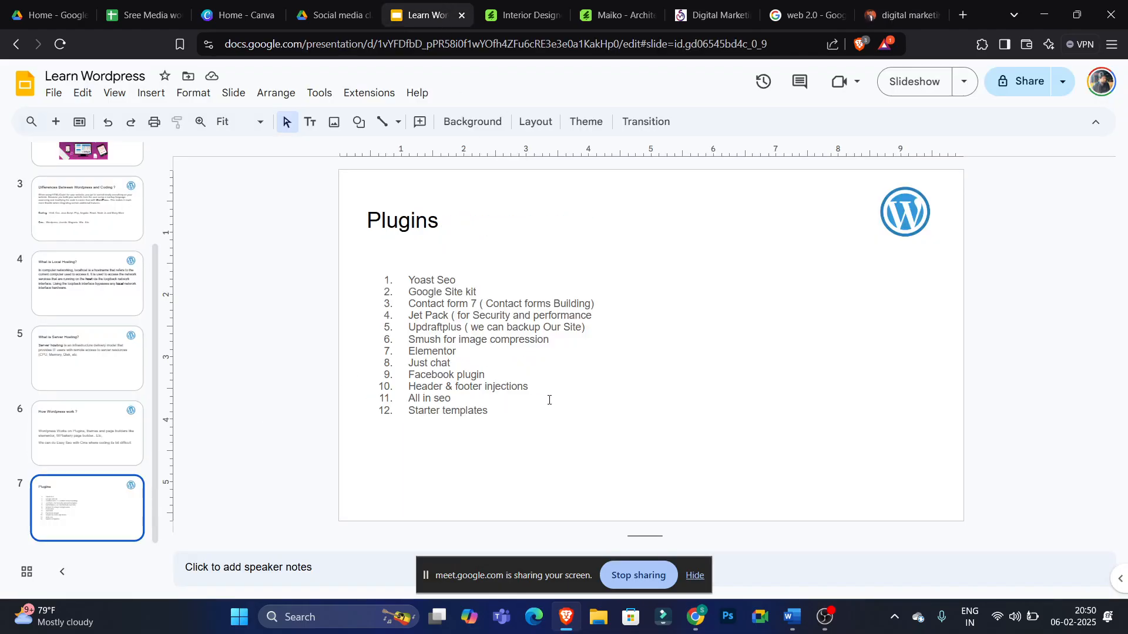
{"action": "right_click", "coordinate": [282, 384]}
{"action": "scroll", "coordinate": [283, 384], "scroll_direction": "up", "scroll_amount": 1}
{"action": "left_click", "coordinate": [246, 381]}
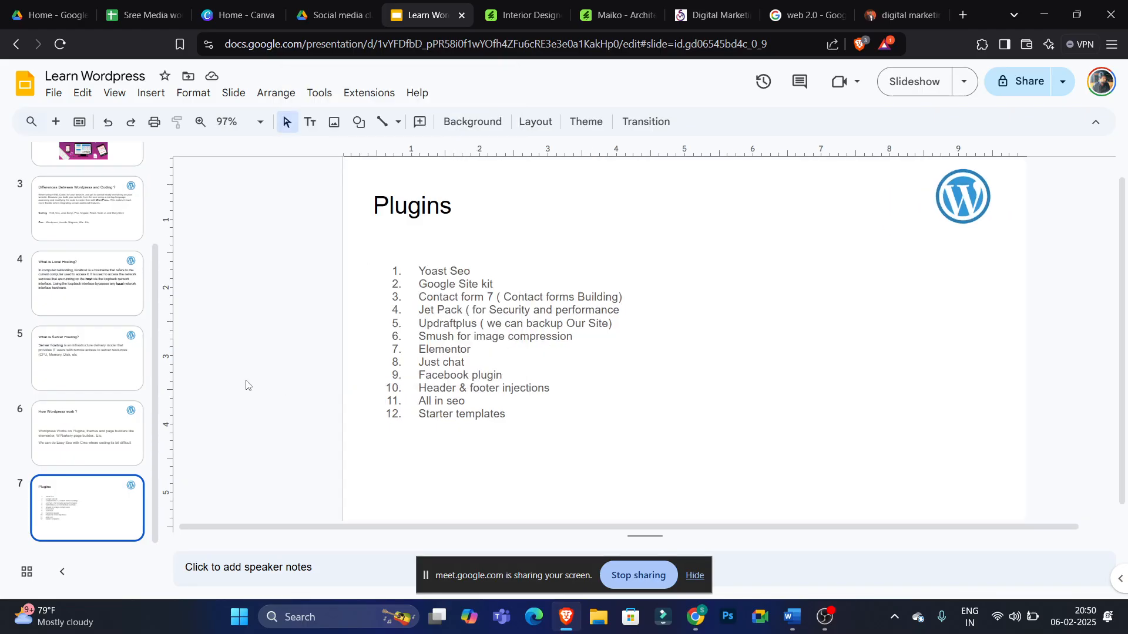
{"action": "scroll", "coordinate": [246, 384], "scroll_direction": "up", "scroll_amount": 1}
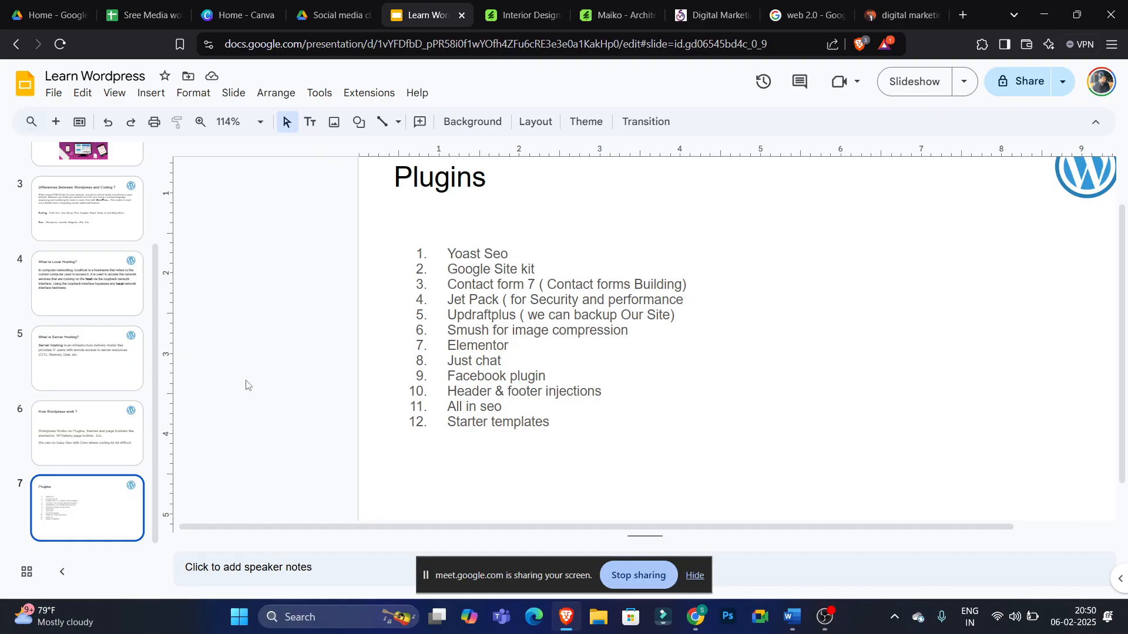
{"action": "scroll", "coordinate": [246, 385], "scroll_direction": "up", "scroll_amount": 1}
{"action": "scroll", "coordinate": [246, 385], "scroll_direction": "up", "scroll_amount": 2}
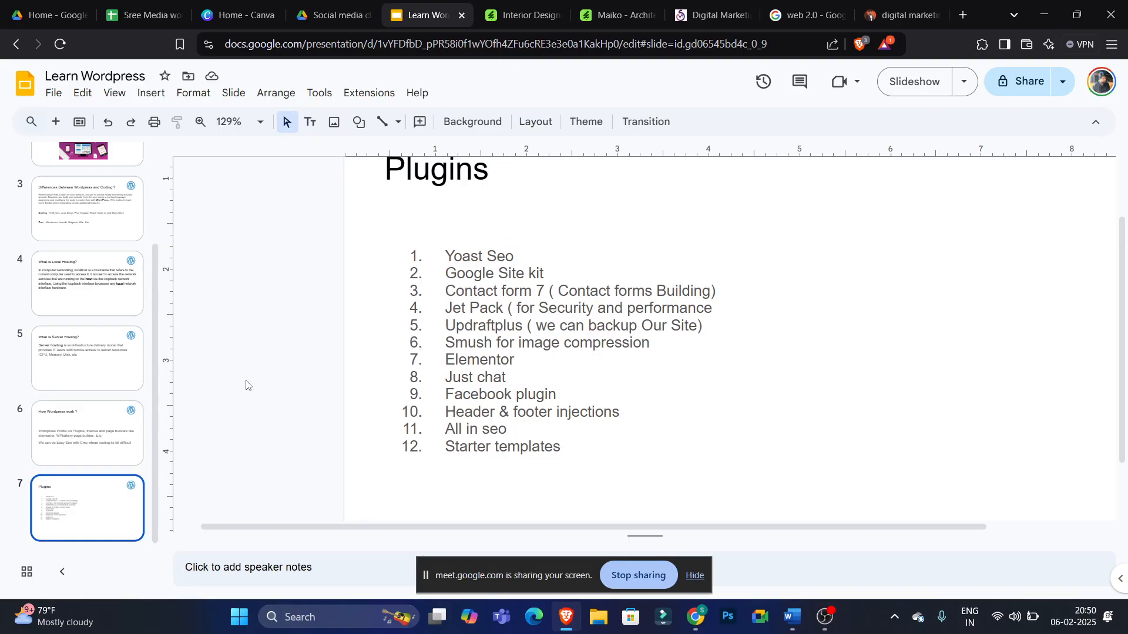
{"action": "scroll", "coordinate": [246, 385], "scroll_direction": "down", "scroll_amount": 1}
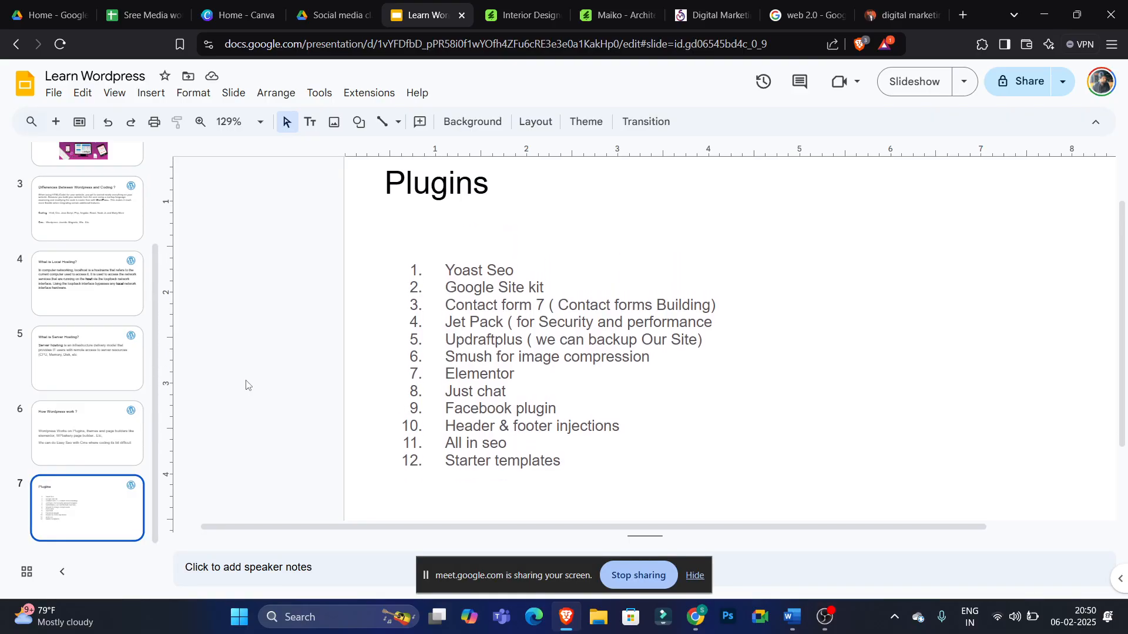
{"action": "scroll", "coordinate": [246, 385], "scroll_direction": "down", "scroll_amount": 1}
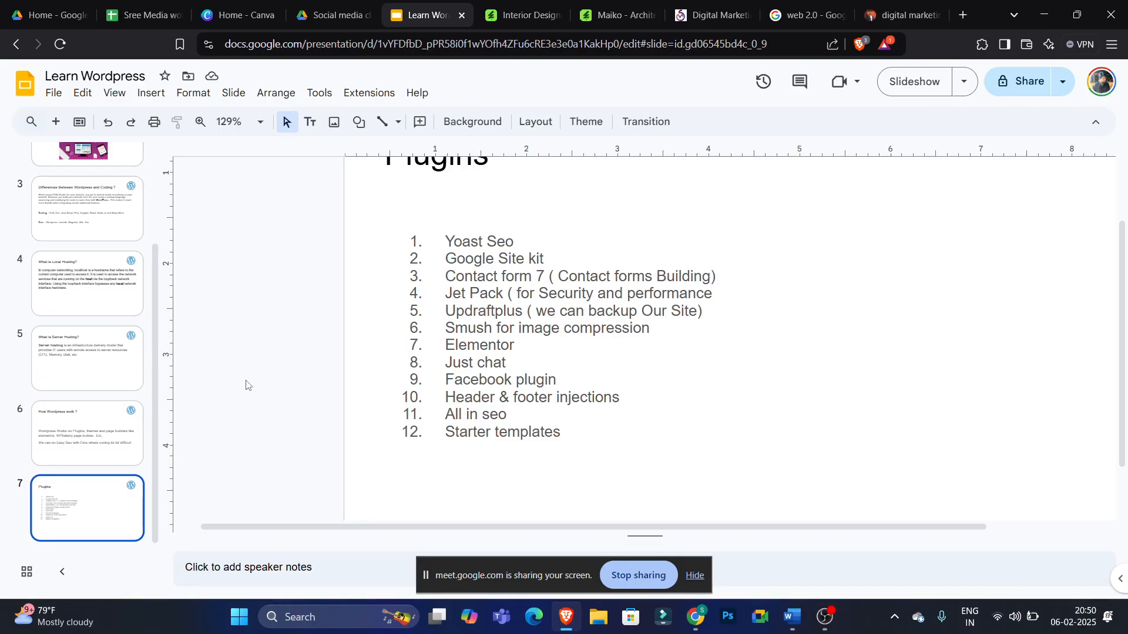
{"action": "scroll", "coordinate": [246, 385], "scroll_direction": "down", "scroll_amount": 1}
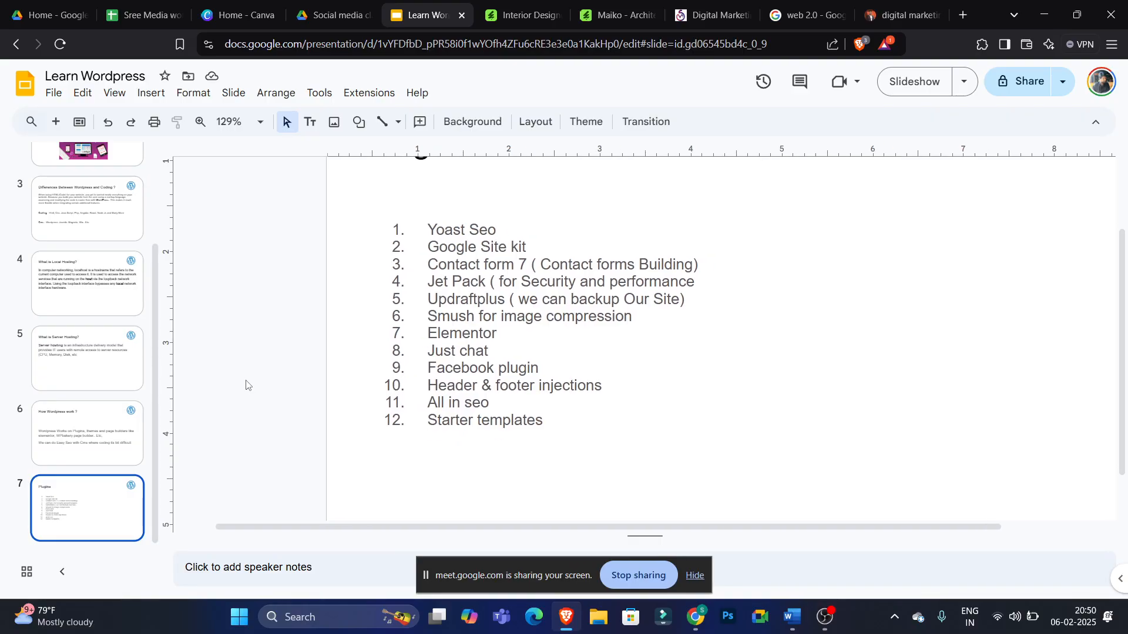
{"action": "scroll", "coordinate": [247, 386], "scroll_direction": "down", "scroll_amount": 1}
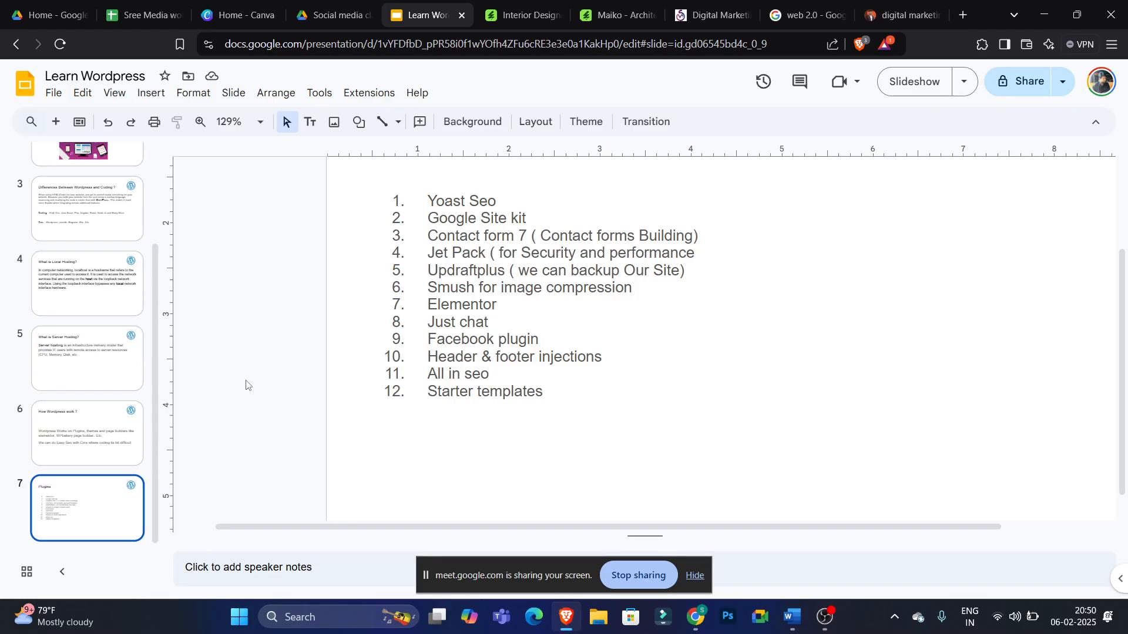
{"action": "scroll", "coordinate": [246, 385], "scroll_direction": "down", "scroll_amount": 1}
{"action": "scroll", "coordinate": [246, 385], "scroll_direction": "up", "scroll_amount": 5}
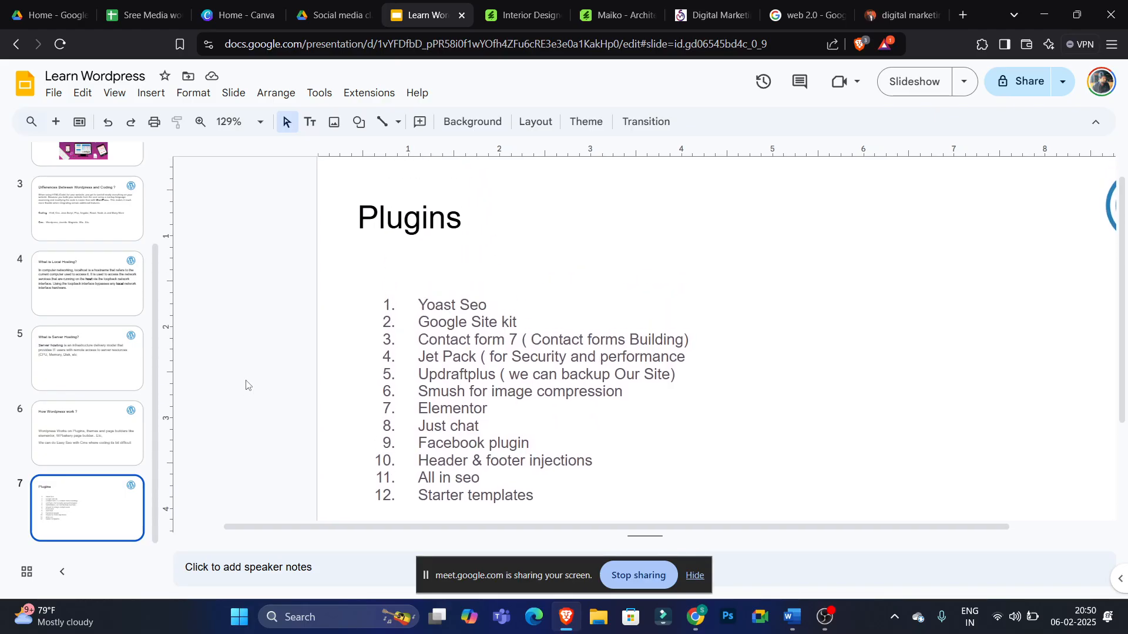
{"action": "scroll", "coordinate": [246, 385], "scroll_direction": "down", "scroll_amount": 1}
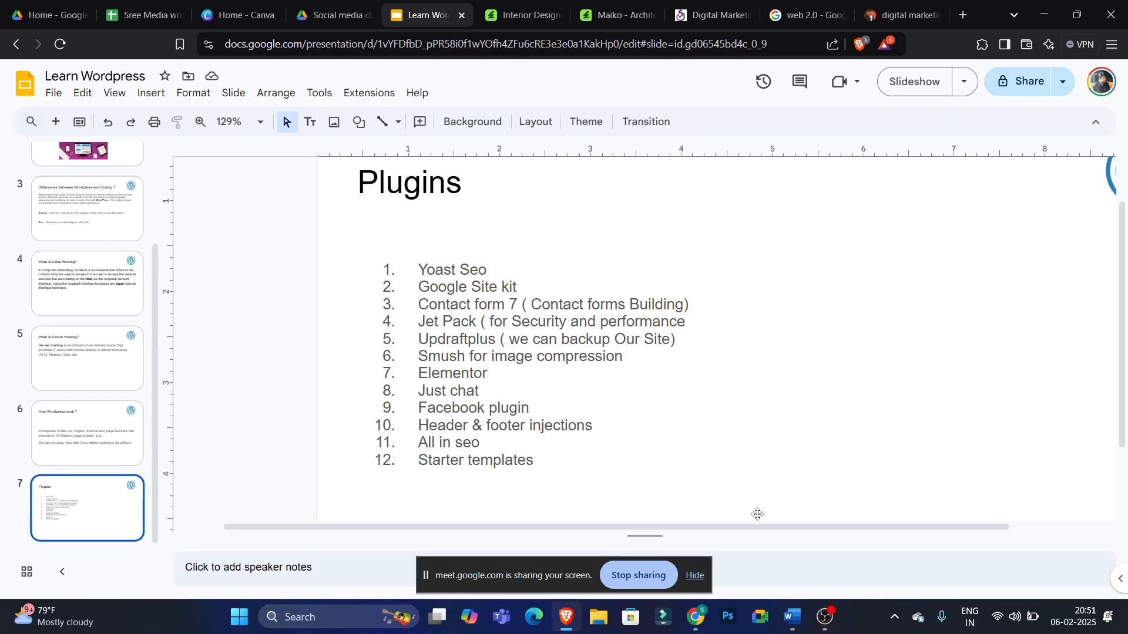
Return to the Meet call's Chrome window and load hostinger in a new tab.
{"action": "mouse_move", "coordinate": [695, 616]}
{"action": "left_click", "coordinate": [617, 544]}
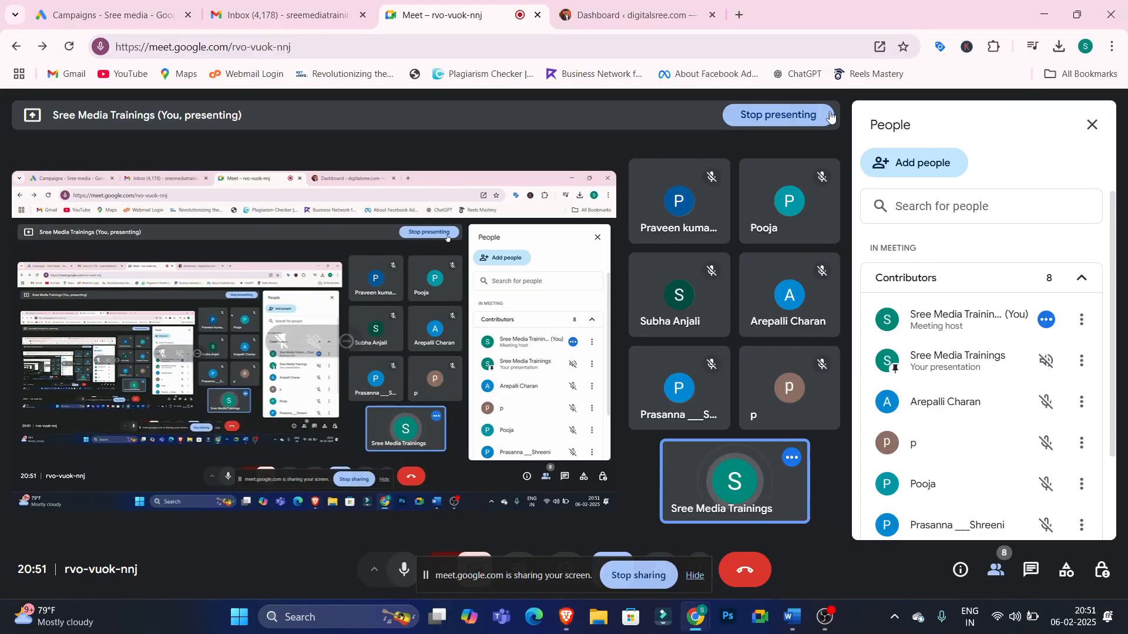
{"action": "left_click", "coordinate": [738, 15]}
{"action": "left_click", "coordinate": [530, 48]}
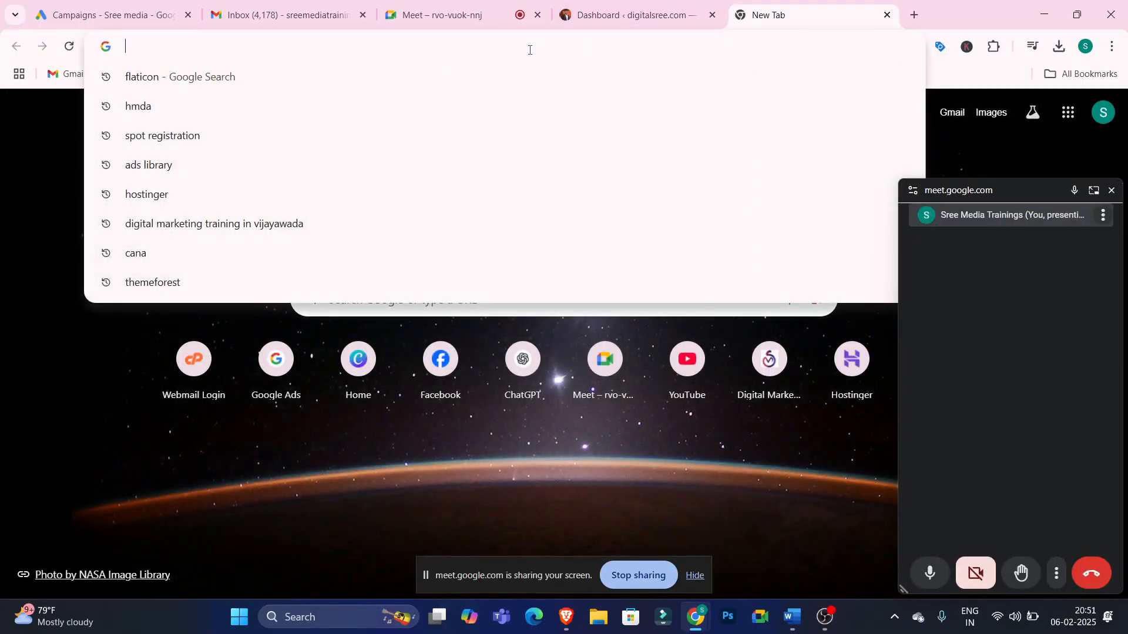
{"action": "type", "text": "hostinger.in"}
{"action": "key", "text": "Return"}
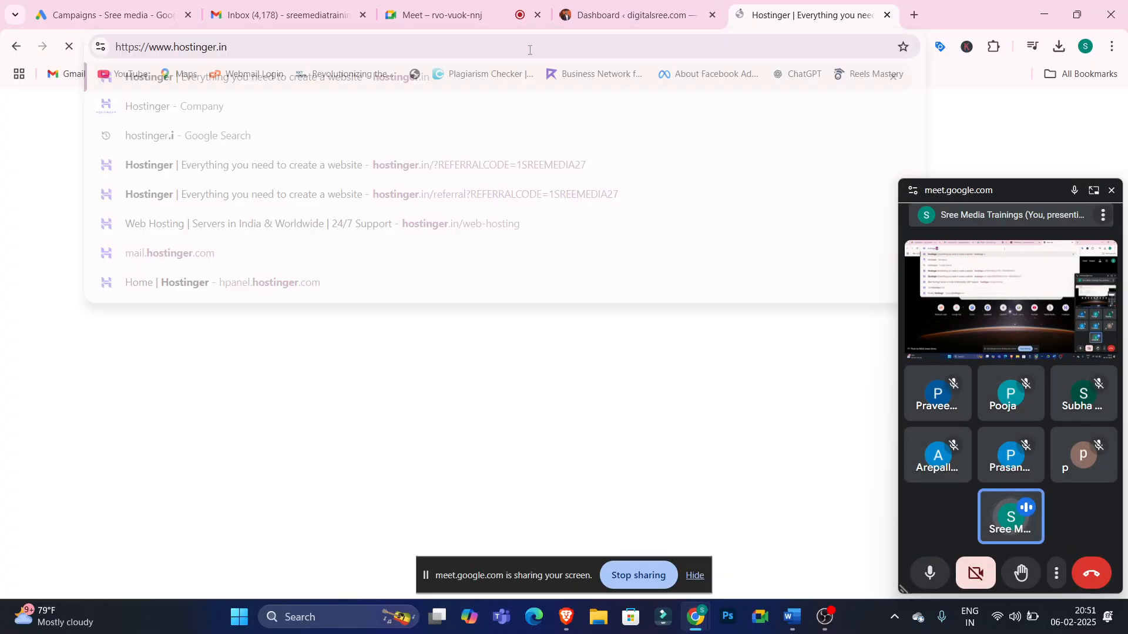
Drag the floating Meet call window down to the bottom corner.
{"action": "left_click", "coordinate": [1033, 198]}
{"action": "left_click_drag", "start_coordinate": [1033, 199], "coordinate": [1028, 620]}
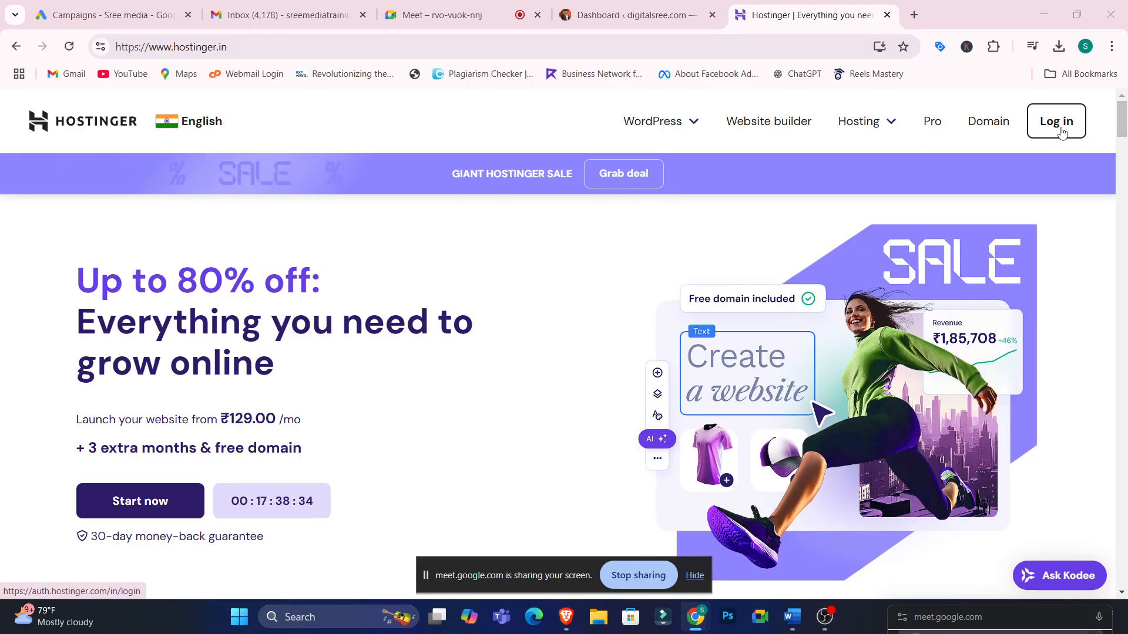
{"action": "mouse_move", "coordinate": [1125, 120]}
{"action": "left_mouse_down"}
{"action": "mouse_move", "coordinate": [1125, 154]}
{"action": "mouse_move", "coordinate": [1124, 115]}
{"action": "left_mouse_up"}
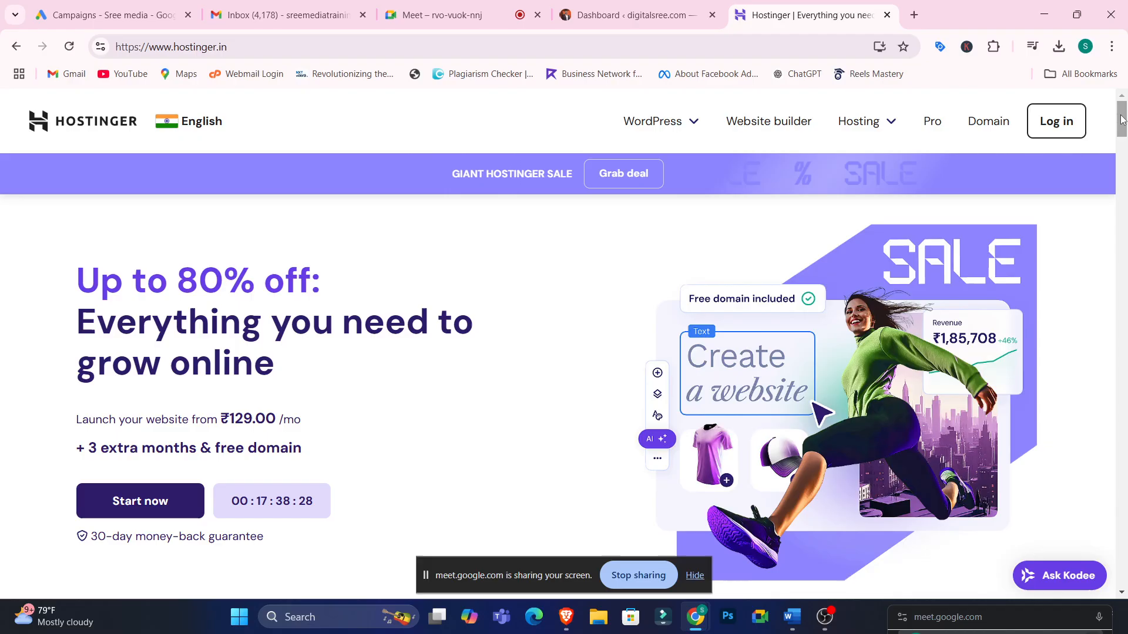
Sign into Hostinger hPanel with Google, dismiss the personal information prompt, and expand Websites.
{"action": "left_click", "coordinate": [1070, 130]}
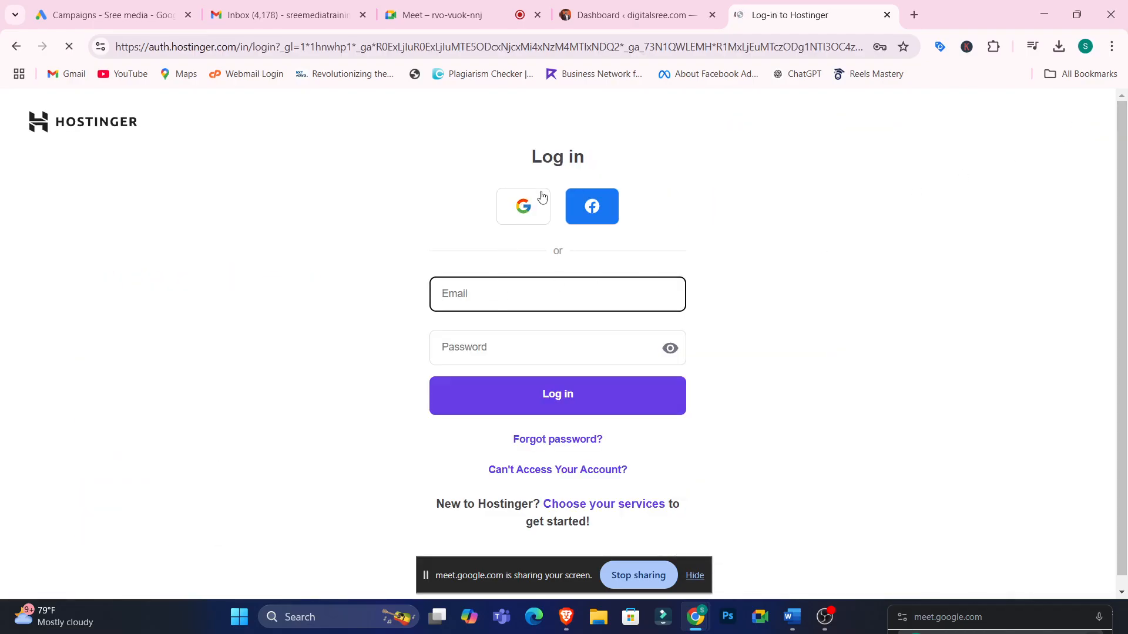
{"action": "left_click", "coordinate": [525, 211]}
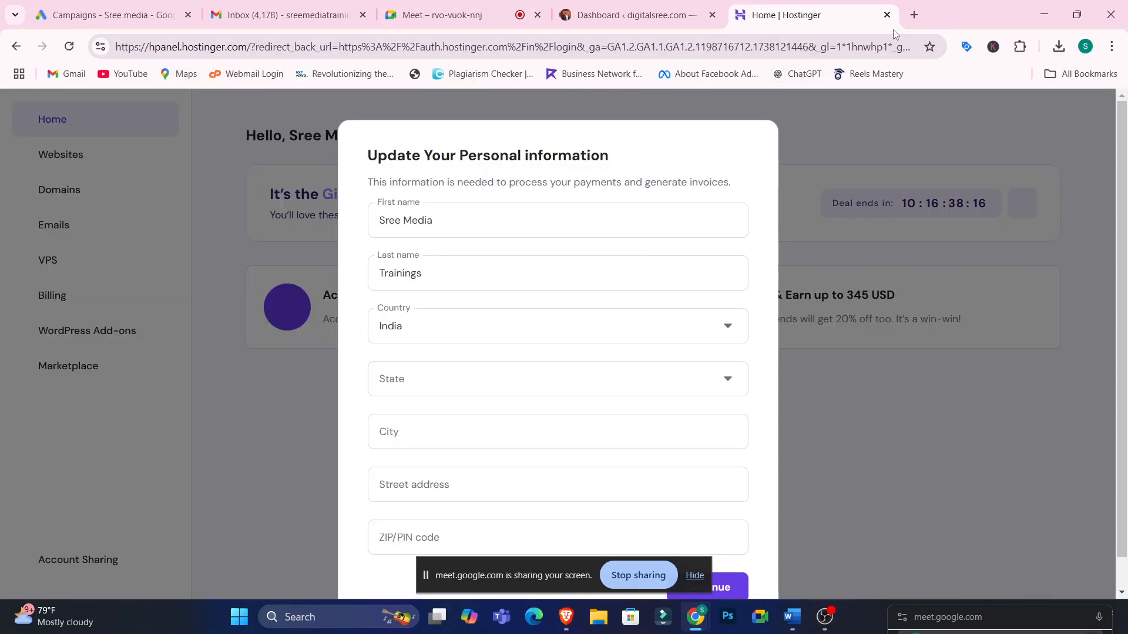
{"action": "left_click", "coordinate": [754, 148]}
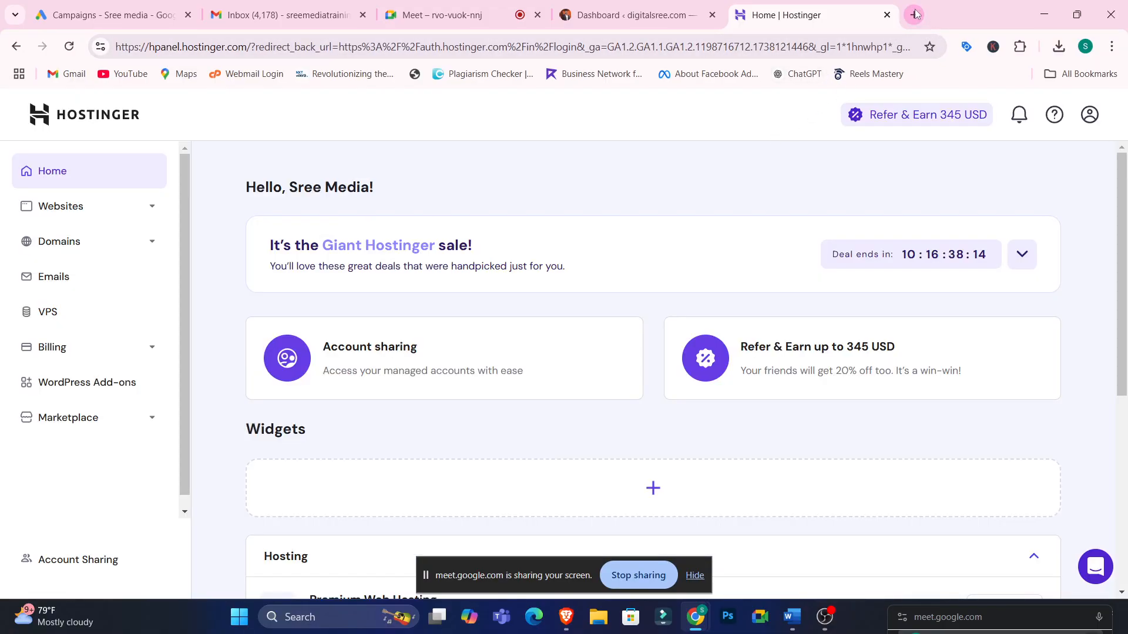
{"action": "left_click", "coordinate": [66, 212]}
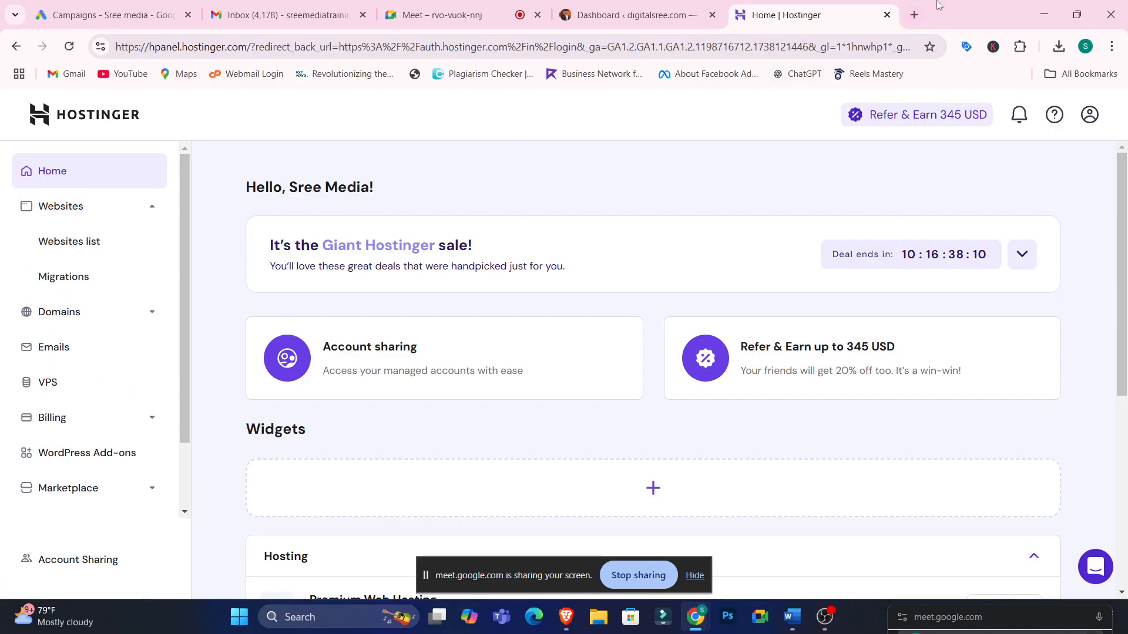
{"action": "left_click", "coordinate": [914, 14]}
Load hostinger.in's domain search and check availability of sripestcontrol.
{"action": "type", "text": "hosting"}
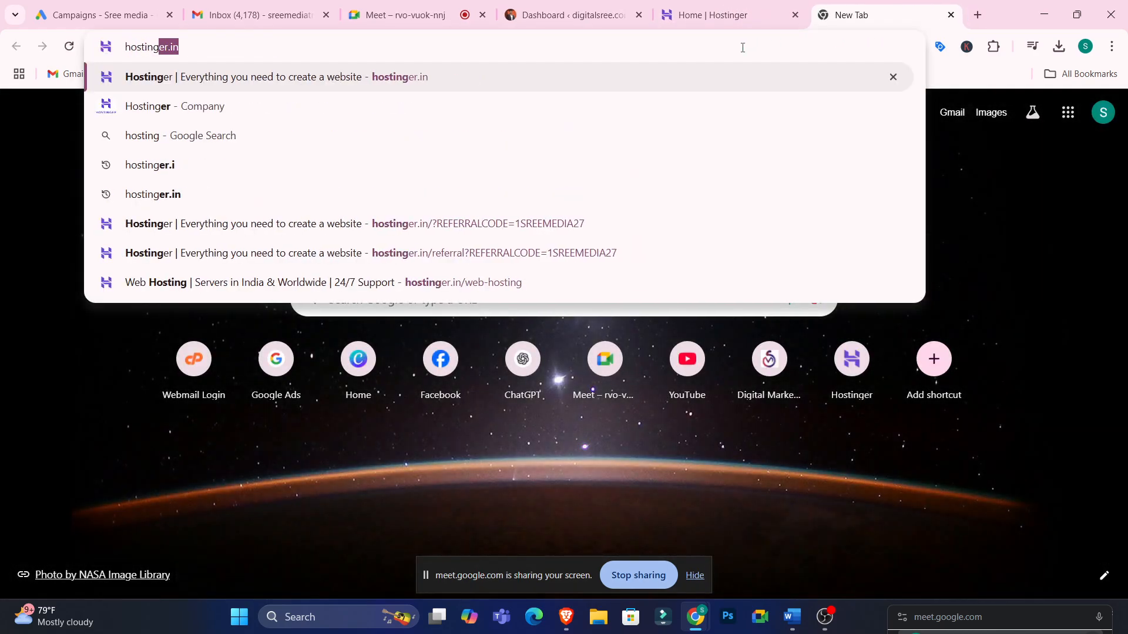
{"action": "key", "text": "Return"}
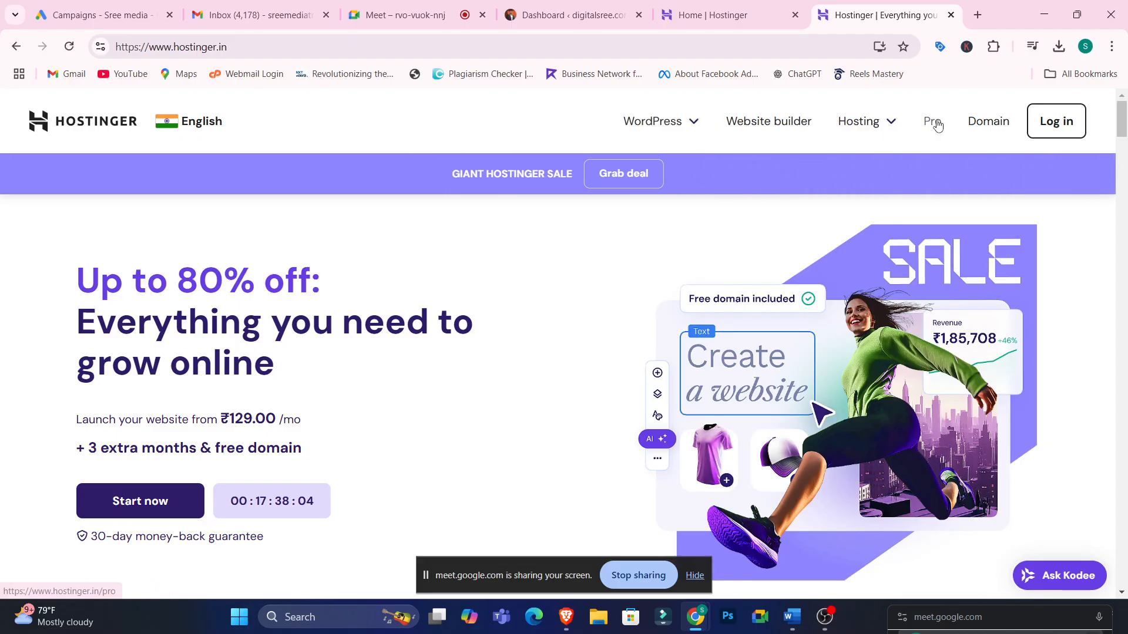
{"action": "left_click", "coordinate": [999, 127]}
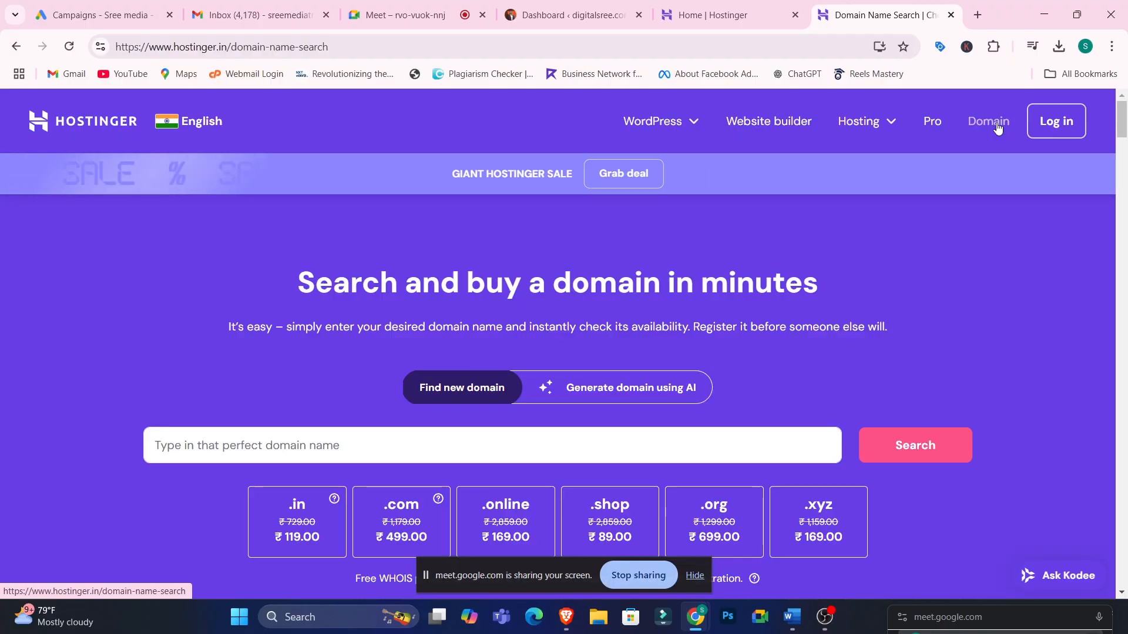
{"action": "left_click", "coordinate": [289, 449]}
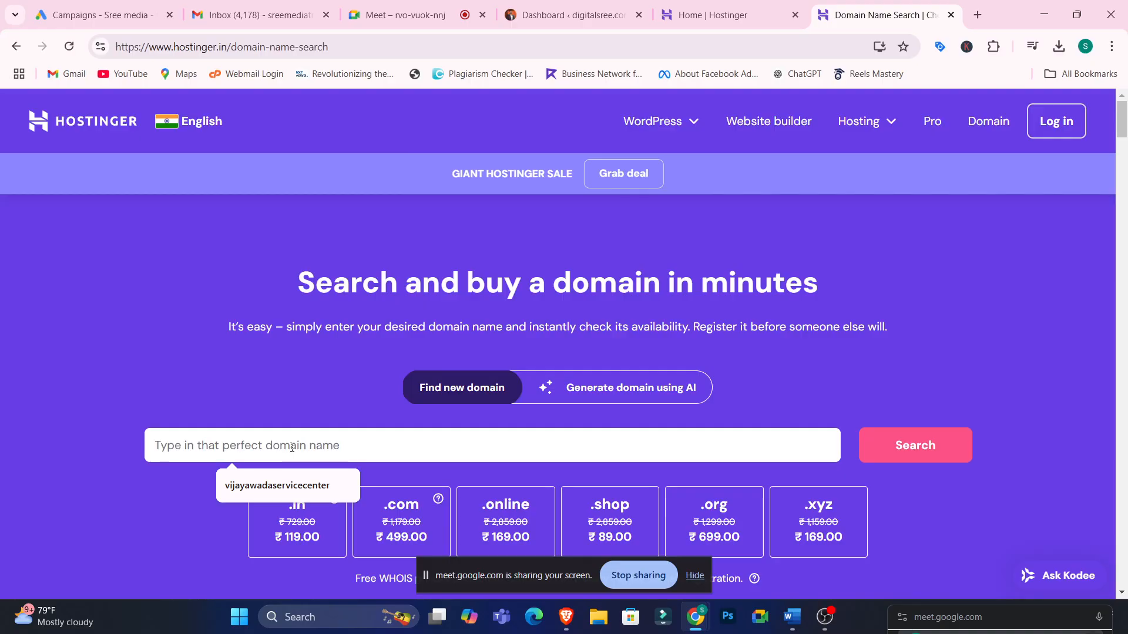
{"action": "type", "text": "sri"}
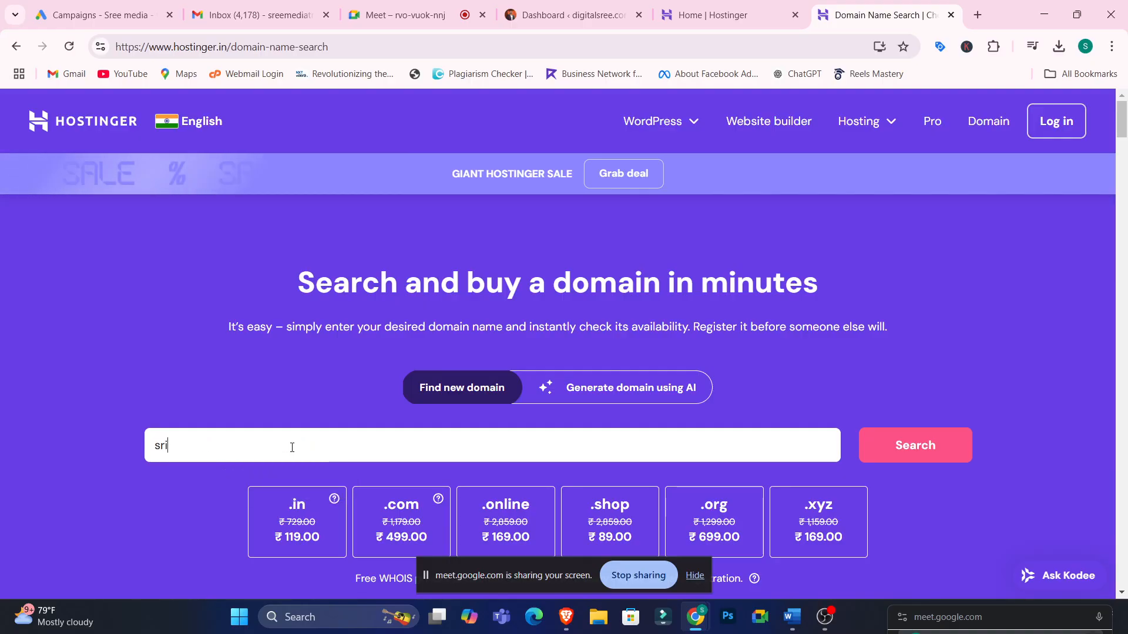
{"action": "type", "text": "pestcontrol"}
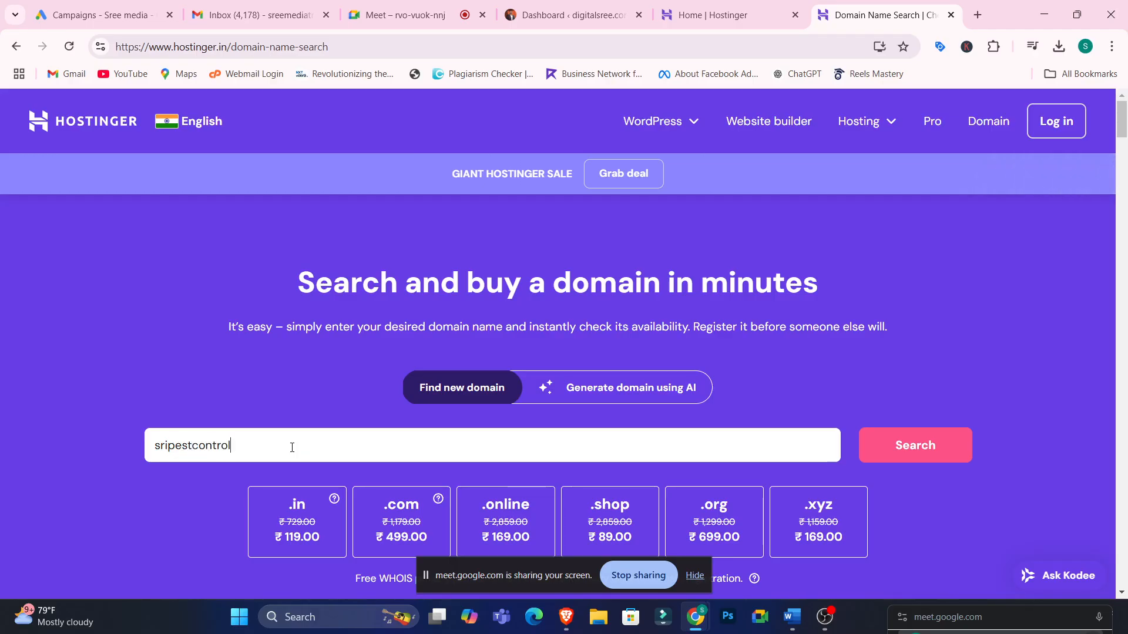
{"action": "left_click", "coordinate": [908, 453]}
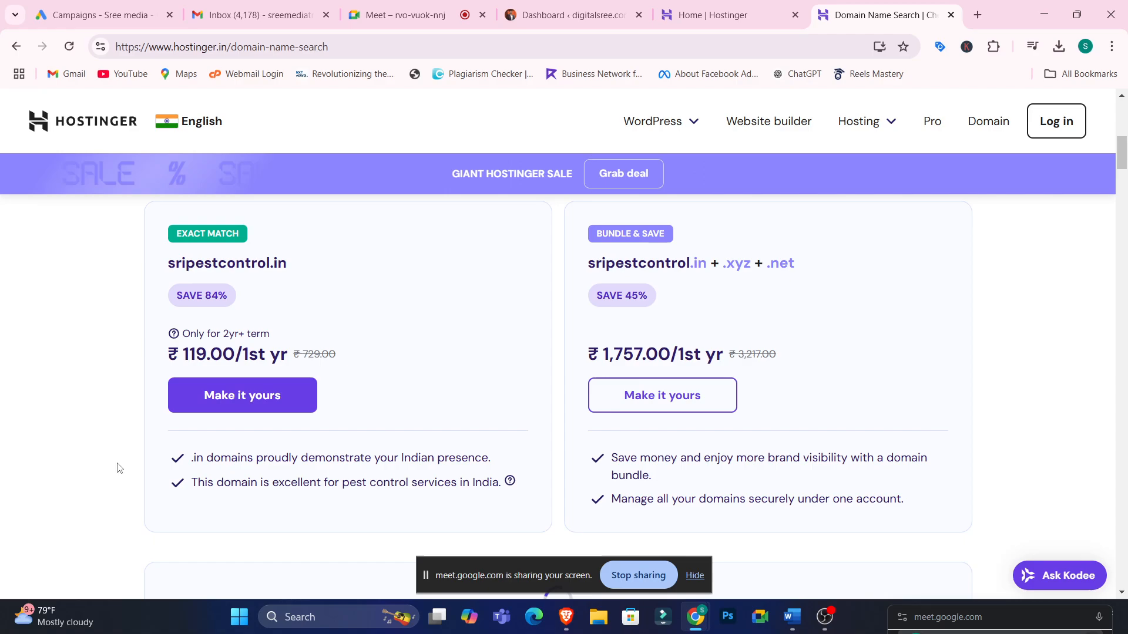
Try sripestcontrol.com, then srikarthikeyapestcontrol.com, found available at ₹499.00 for the first year.
{"action": "scroll", "coordinate": [98, 405], "scroll_direction": "down", "scroll_amount": 4}
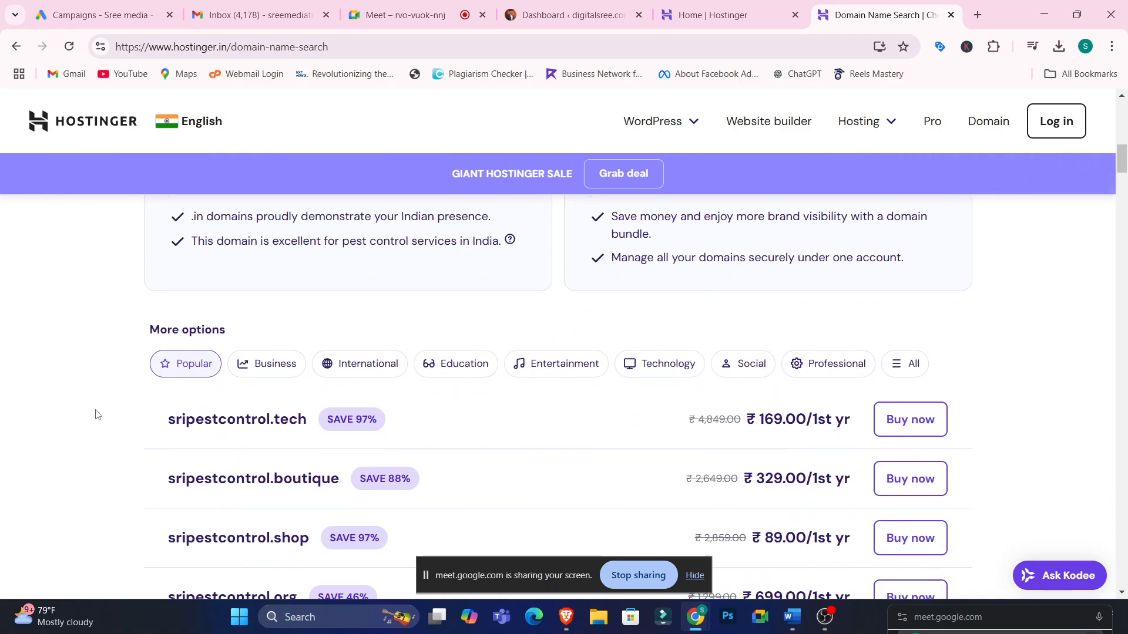
{"action": "scroll", "coordinate": [97, 415], "scroll_direction": "down", "scroll_amount": 12}
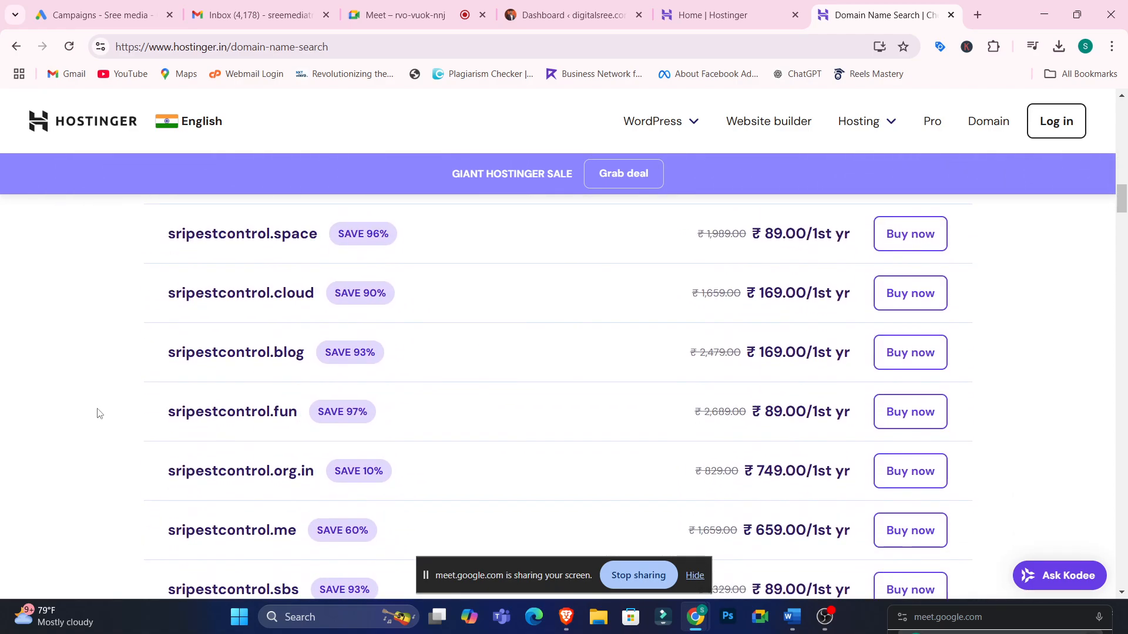
{"action": "scroll", "coordinate": [97, 409], "scroll_direction": "up", "scroll_amount": 20}
{"action": "left_click", "coordinate": [264, 453]}
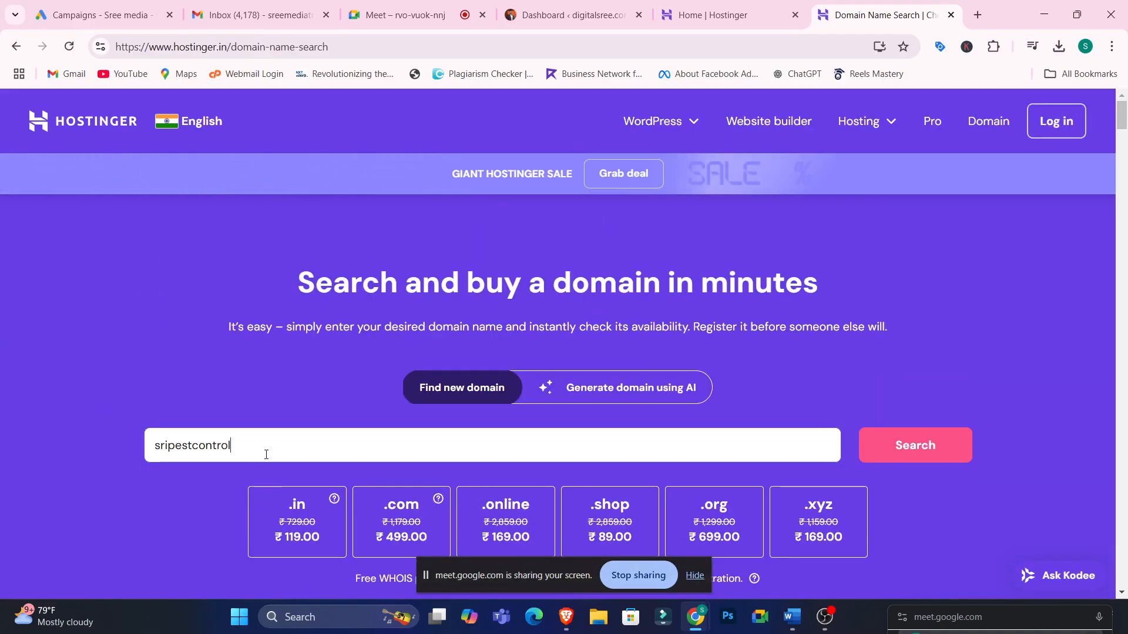
{"action": "type", "text": ".o"}
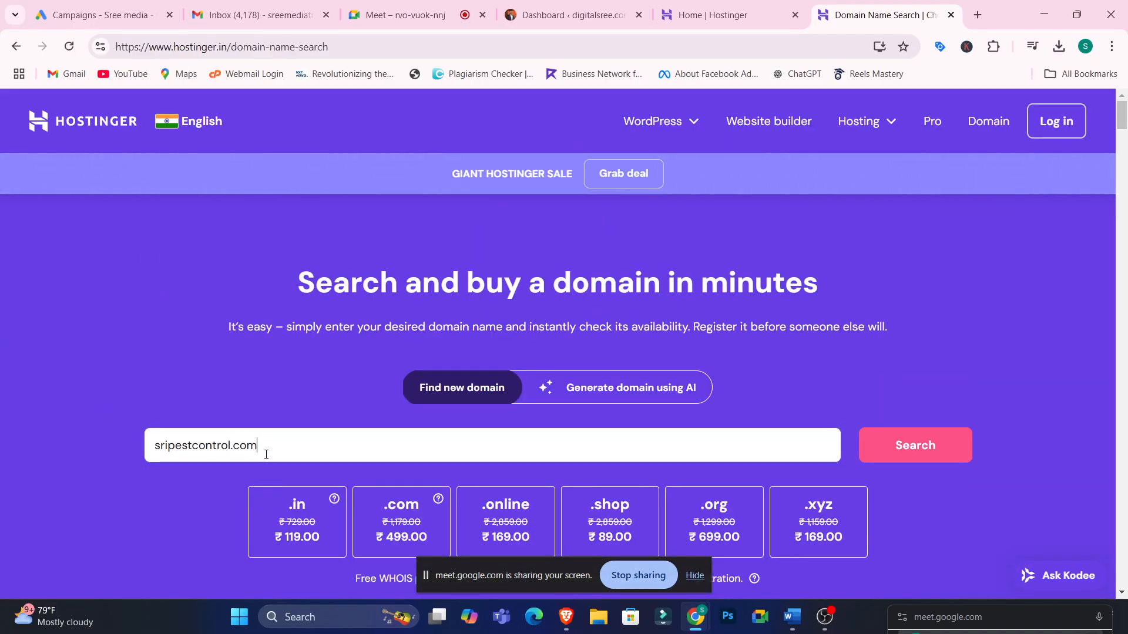
{"action": "type", "text": "m"}
{"action": "key", "text": "Return"}
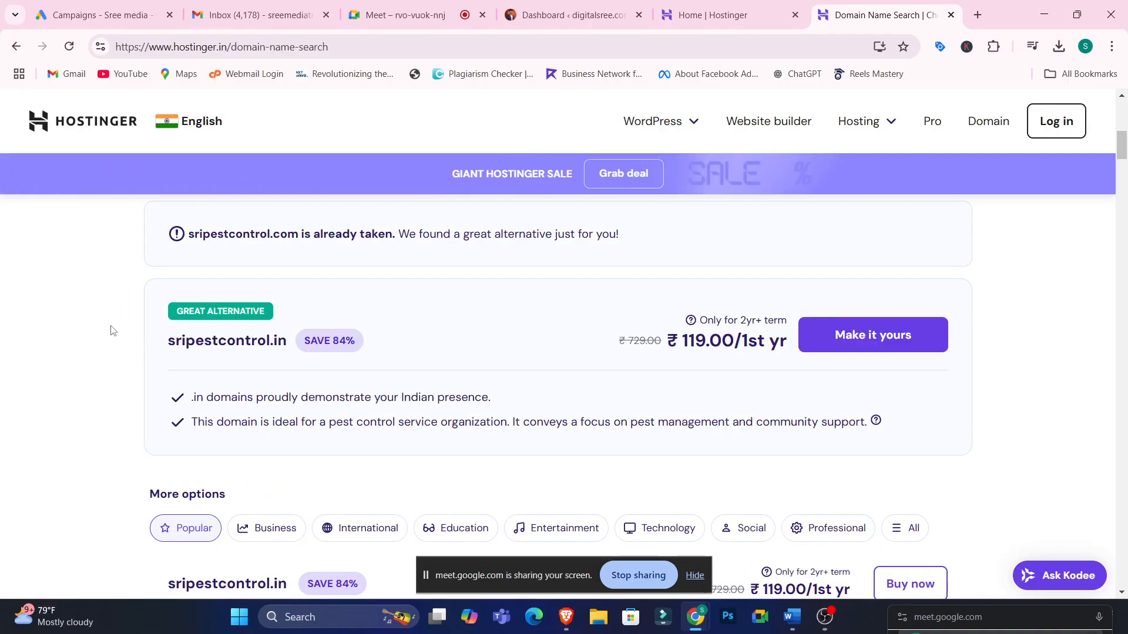
{"action": "scroll", "coordinate": [110, 330], "scroll_direction": "up", "scroll_amount": 5}
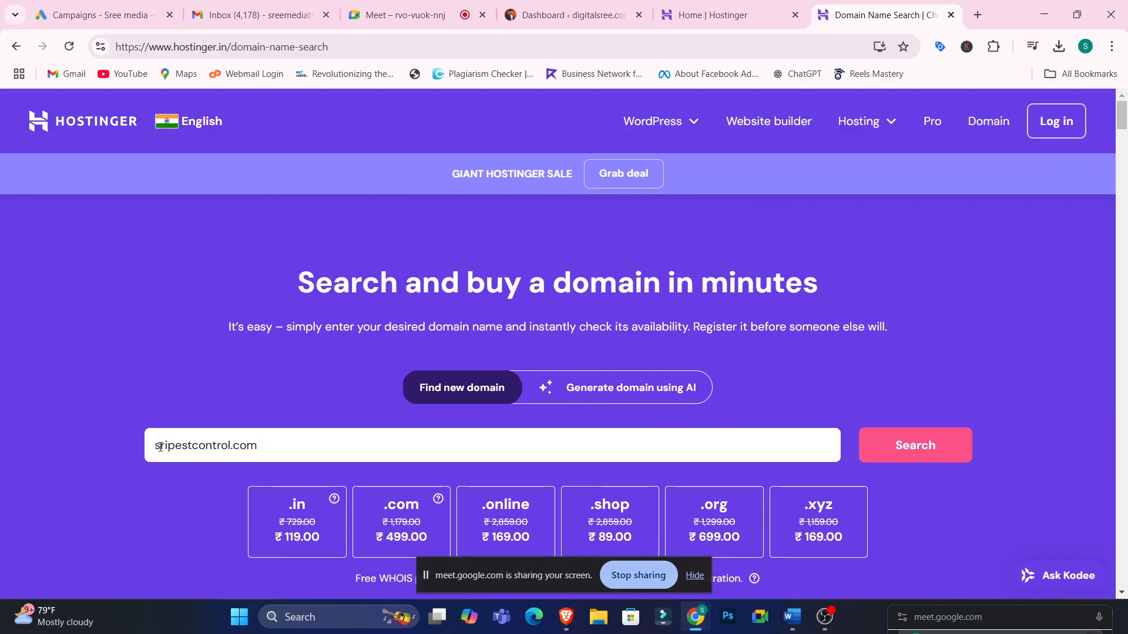
{"action": "type", "text": "karthi"}
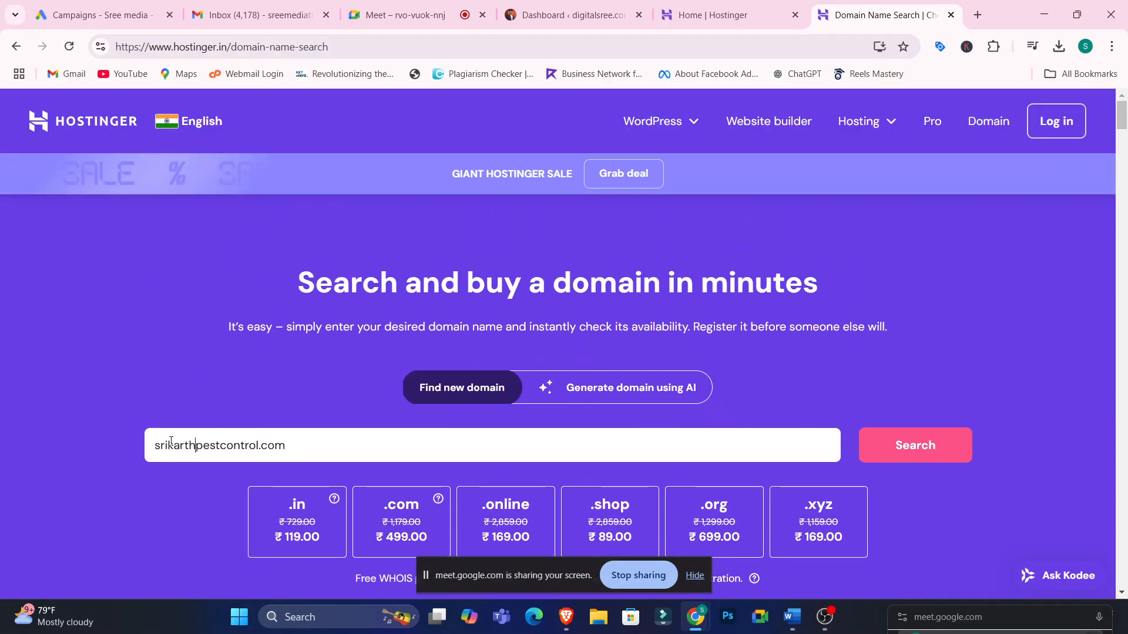
{"action": "type", "text": "keya"}
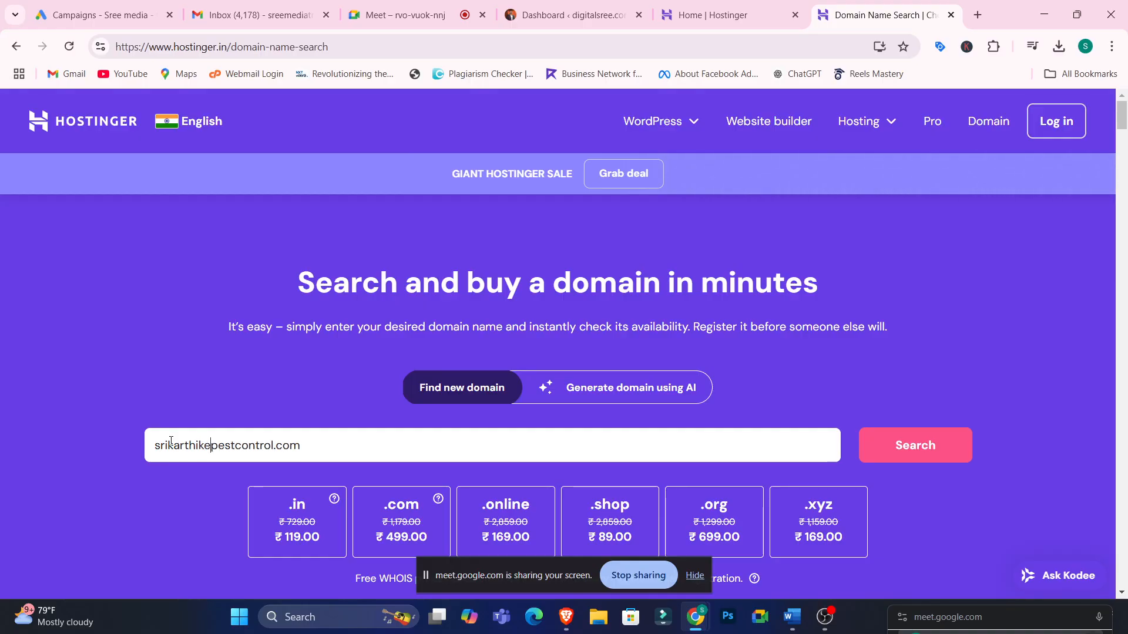
{"action": "key", "text": "Return"}
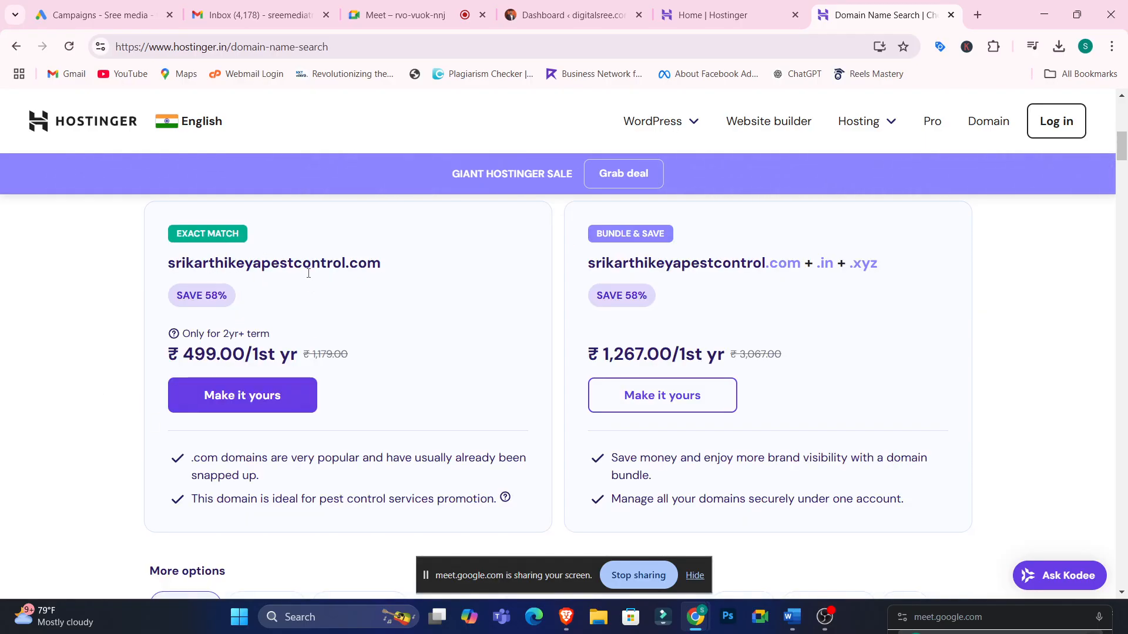
Add srikarthikeyapestcontrol.com to the cart and change its registration period from 2 years to 1 year.
{"action": "left_click", "coordinate": [273, 404]}
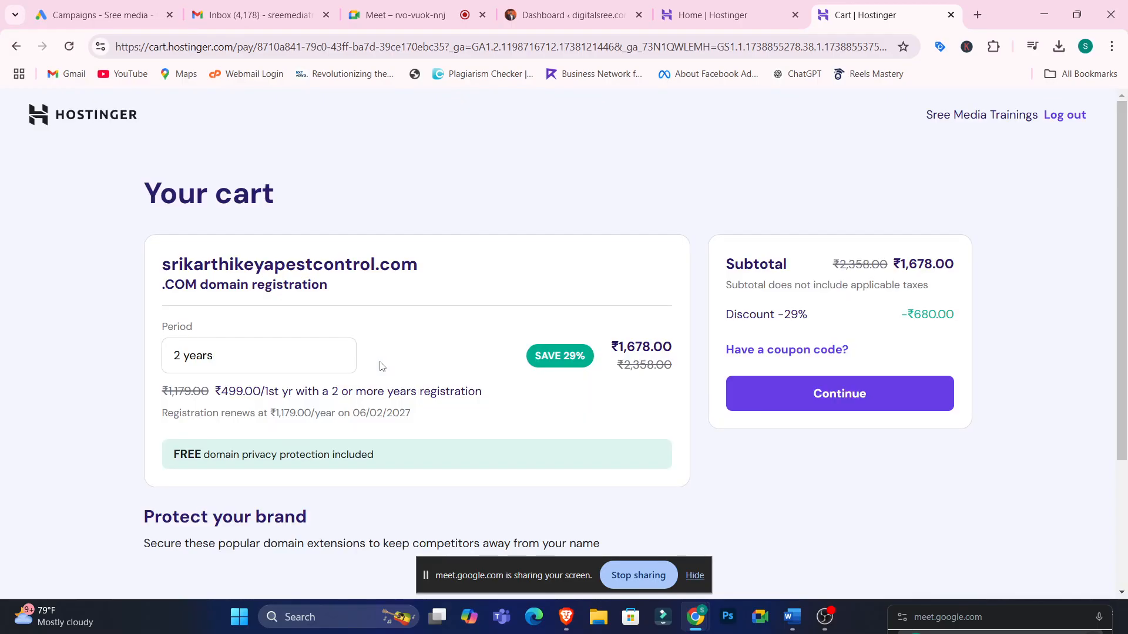
{"action": "left_click", "coordinate": [351, 363]}
{"action": "left_click", "coordinate": [386, 343]}
{"action": "left_click", "coordinate": [346, 366]}
{"action": "left_click", "coordinate": [259, 428]}
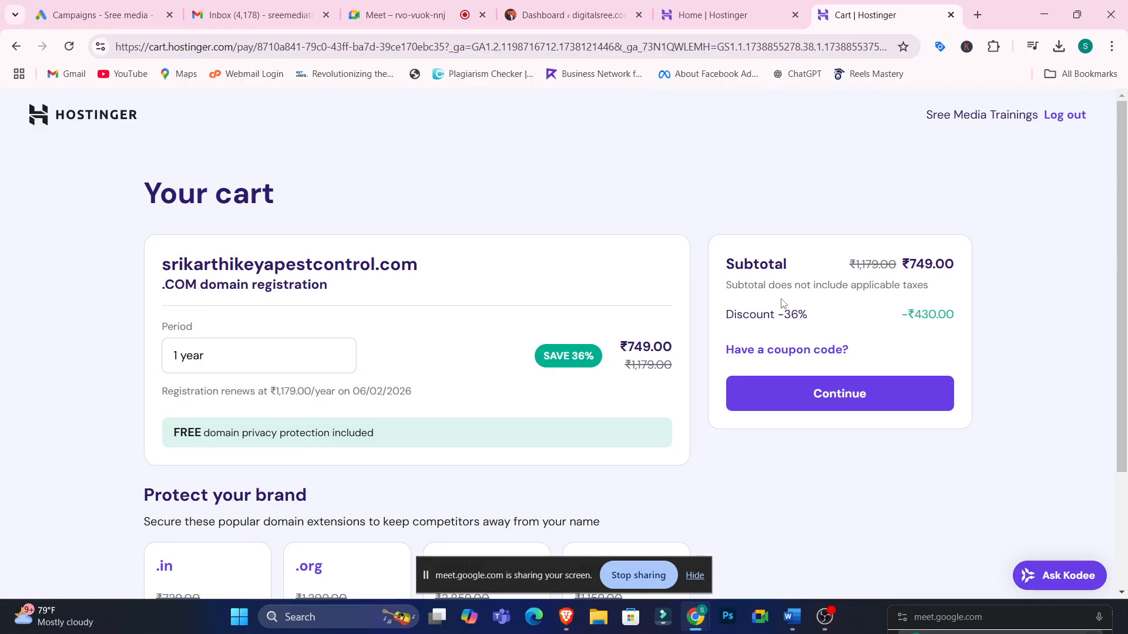
{"action": "scroll", "coordinate": [924, 265], "scroll_direction": "down", "scroll_amount": 2}
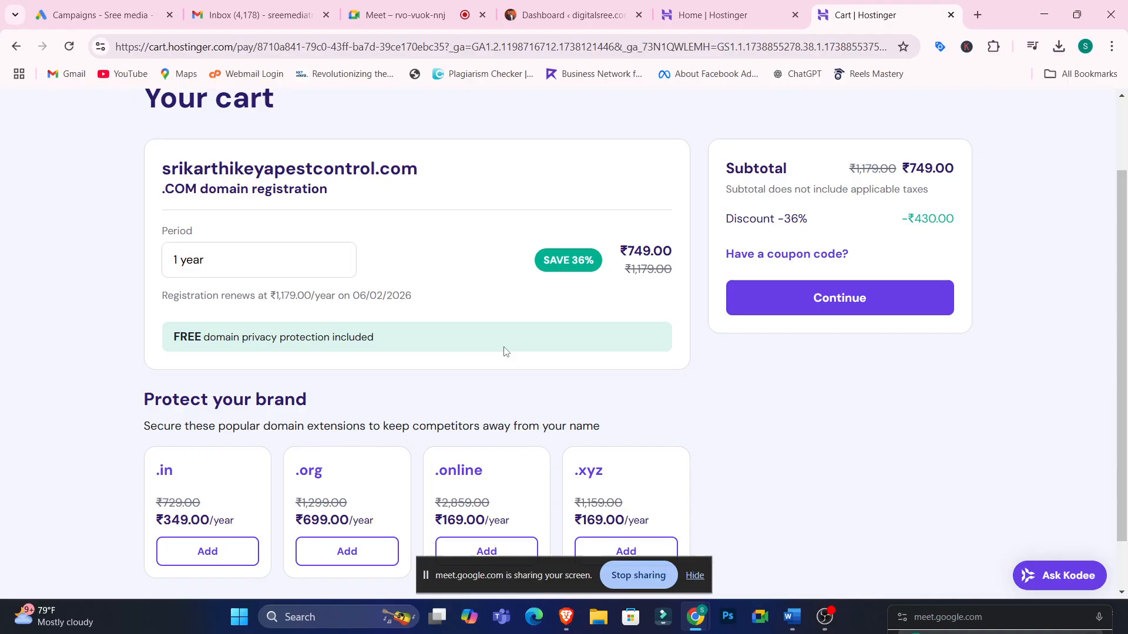
{"action": "scroll", "coordinate": [505, 351], "scroll_direction": "up", "scroll_amount": 2}
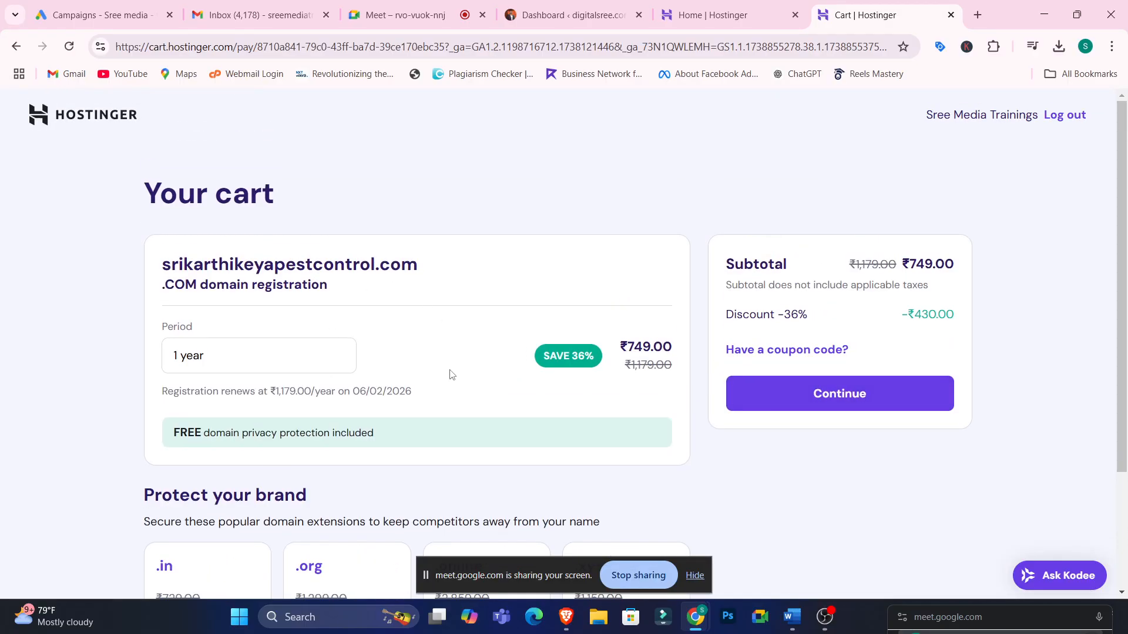
From the cart, go to the Hostinger homepage and open the Hosting > Web Hosting plans page.
{"action": "left_click", "coordinate": [723, 14]}
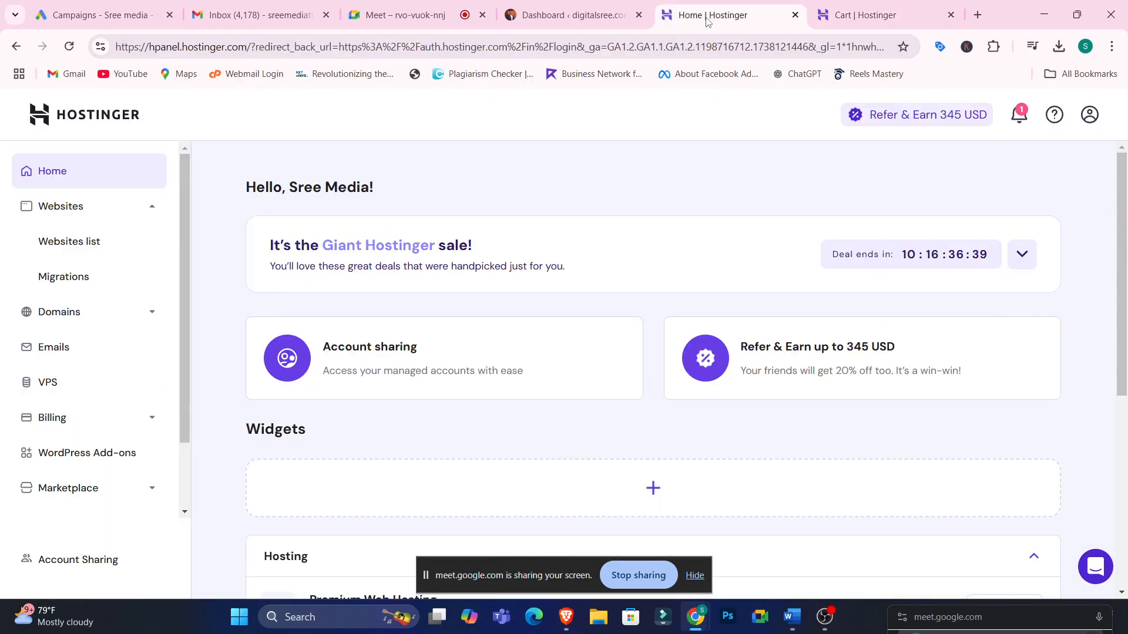
{"action": "left_click", "coordinate": [835, 20]}
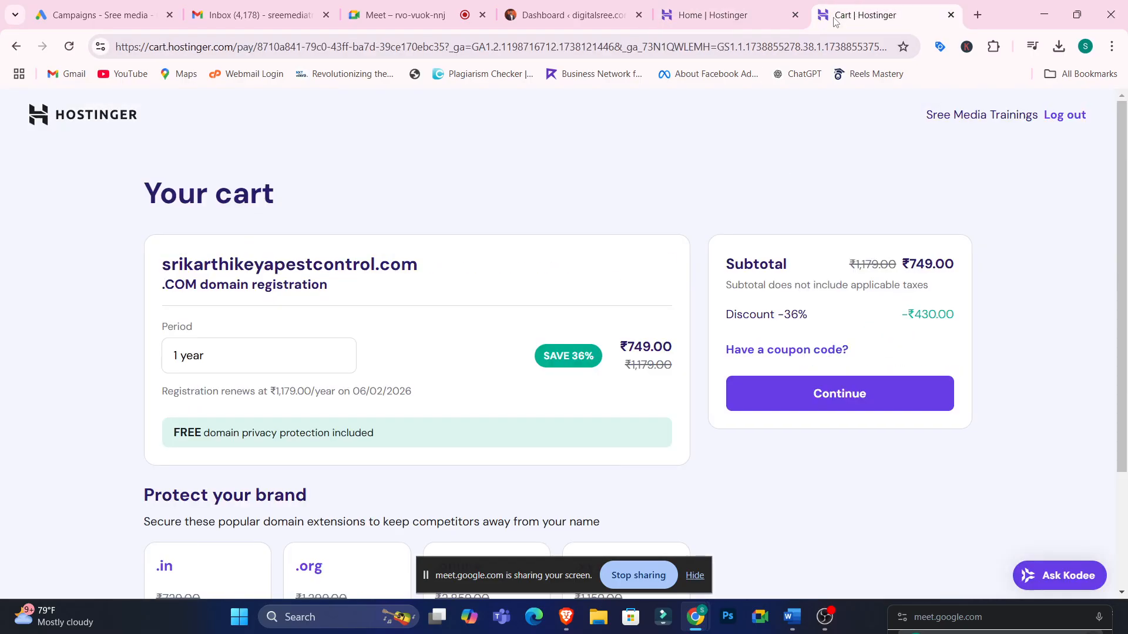
{"action": "left_click", "coordinate": [98, 120]}
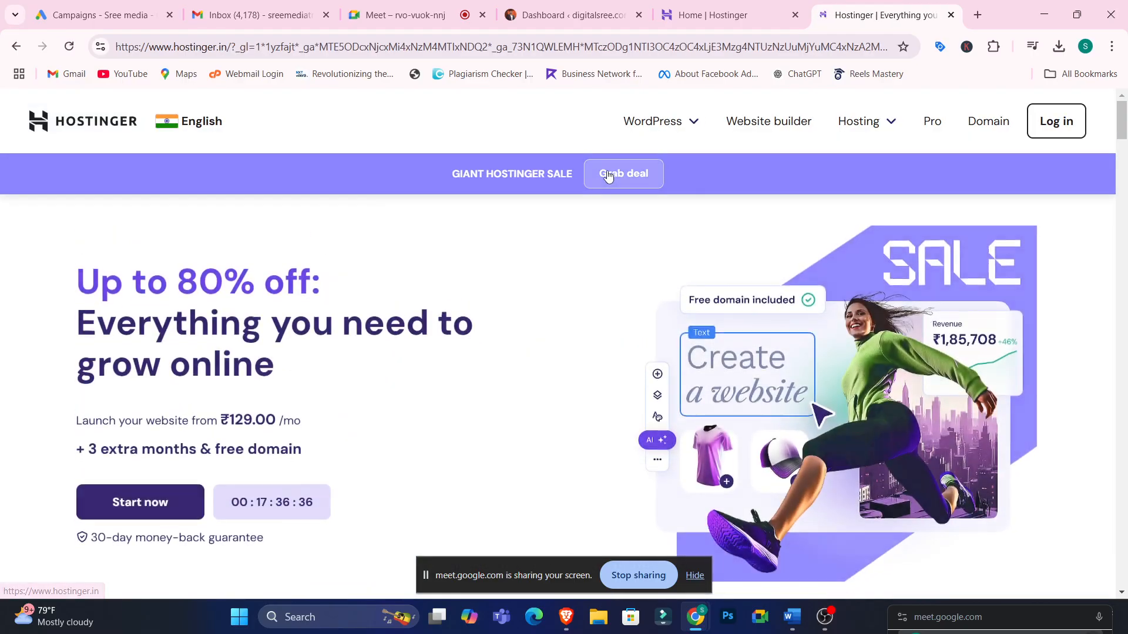
{"action": "scroll", "coordinate": [510, 294], "scroll_direction": "down", "scroll_amount": 2}
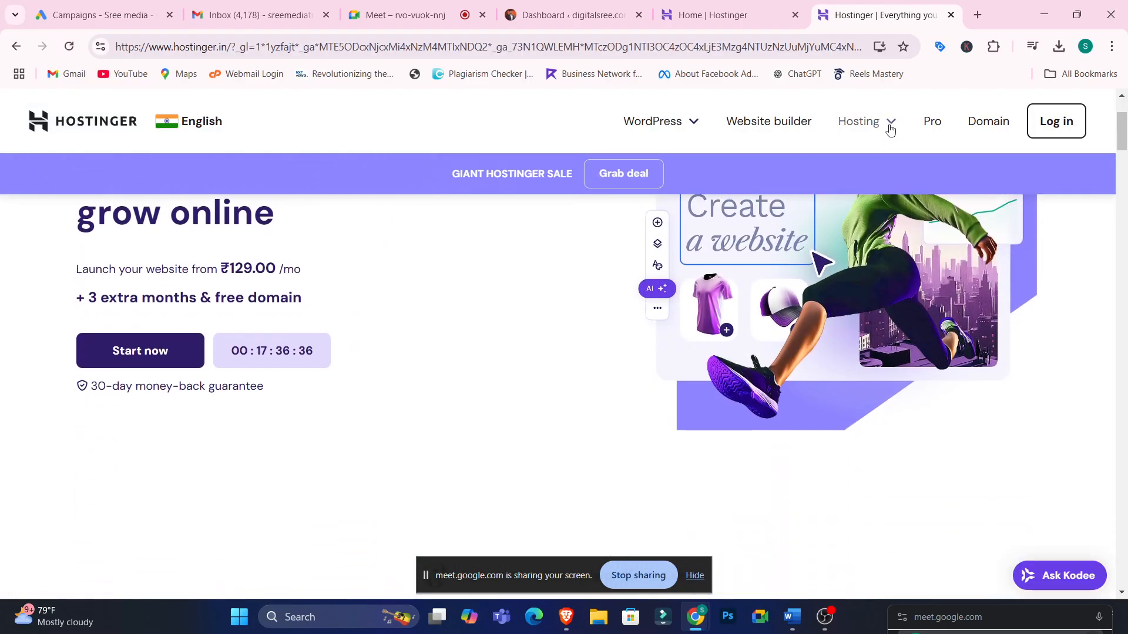
{"action": "left_click", "coordinate": [890, 126]}
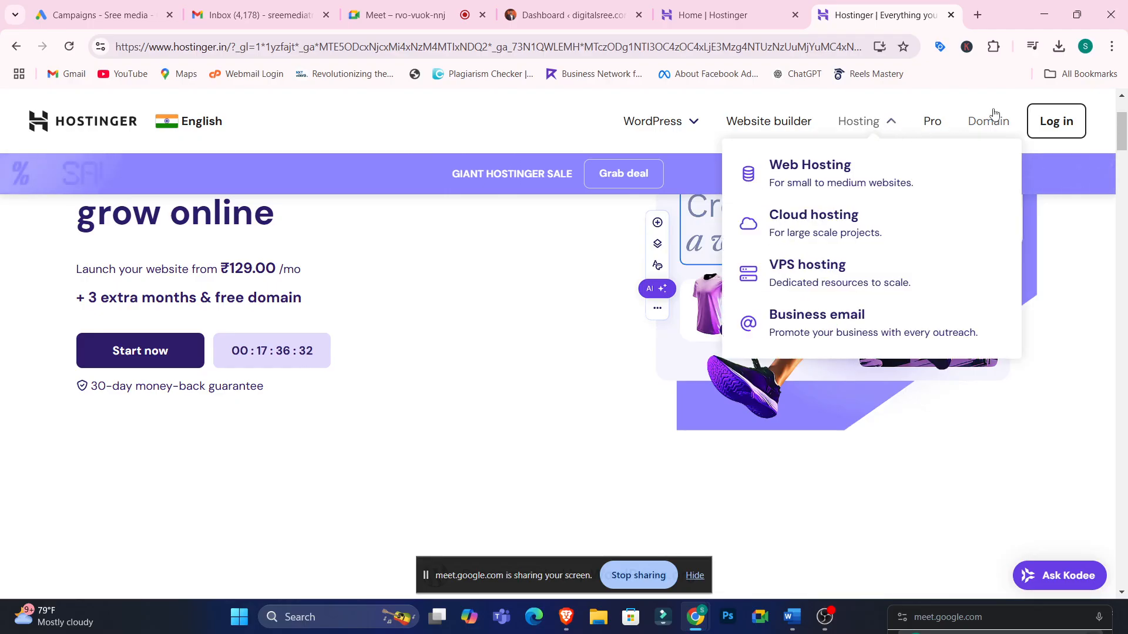
{"action": "left_click", "coordinate": [822, 165]}
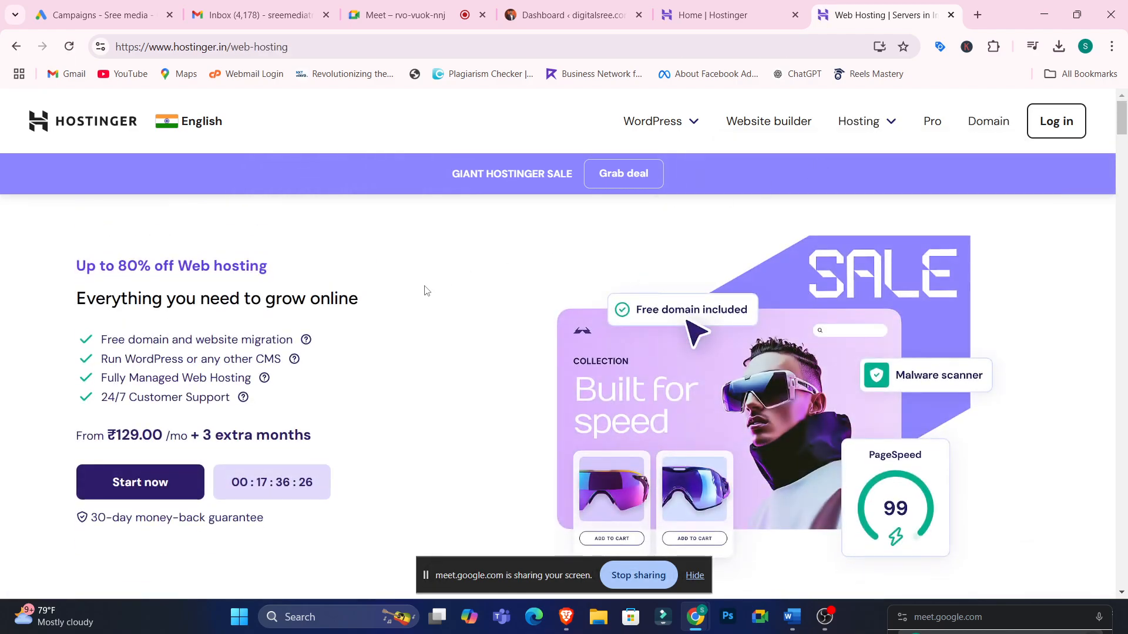
Compare the Single, Premium, Business and Cloud Startup prices and choose the Premium plan.
{"action": "scroll", "coordinate": [411, 291], "scroll_direction": "down", "scroll_amount": 8}
{"action": "scroll", "coordinate": [157, 369], "scroll_direction": "down", "scroll_amount": 7}
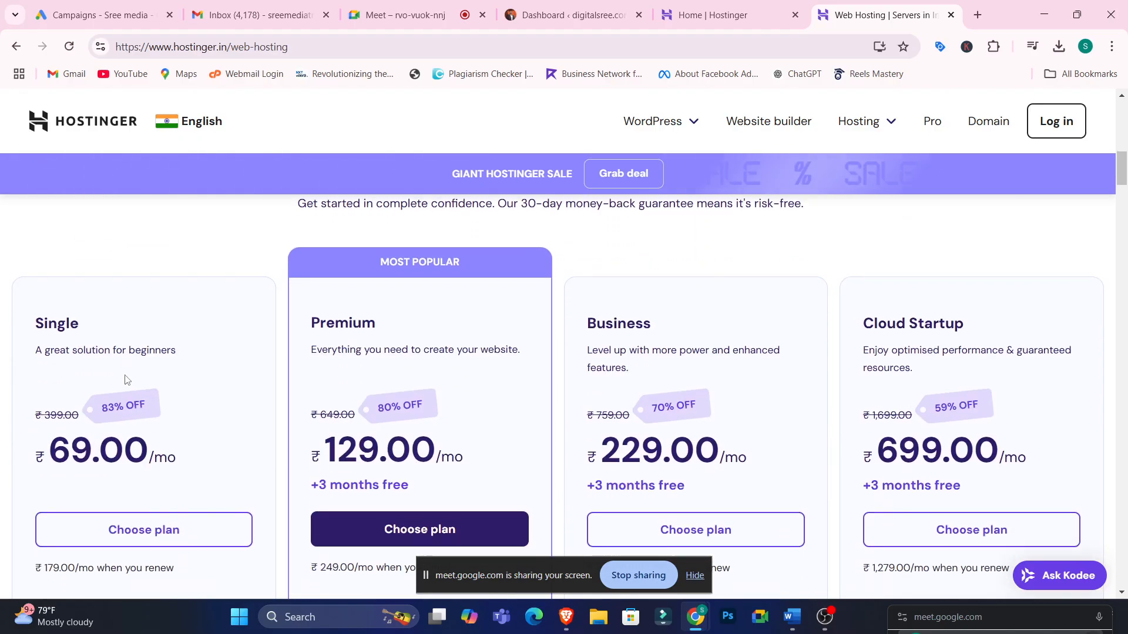
{"action": "scroll", "coordinate": [7, 335], "scroll_direction": "up", "scroll_amount": 1}
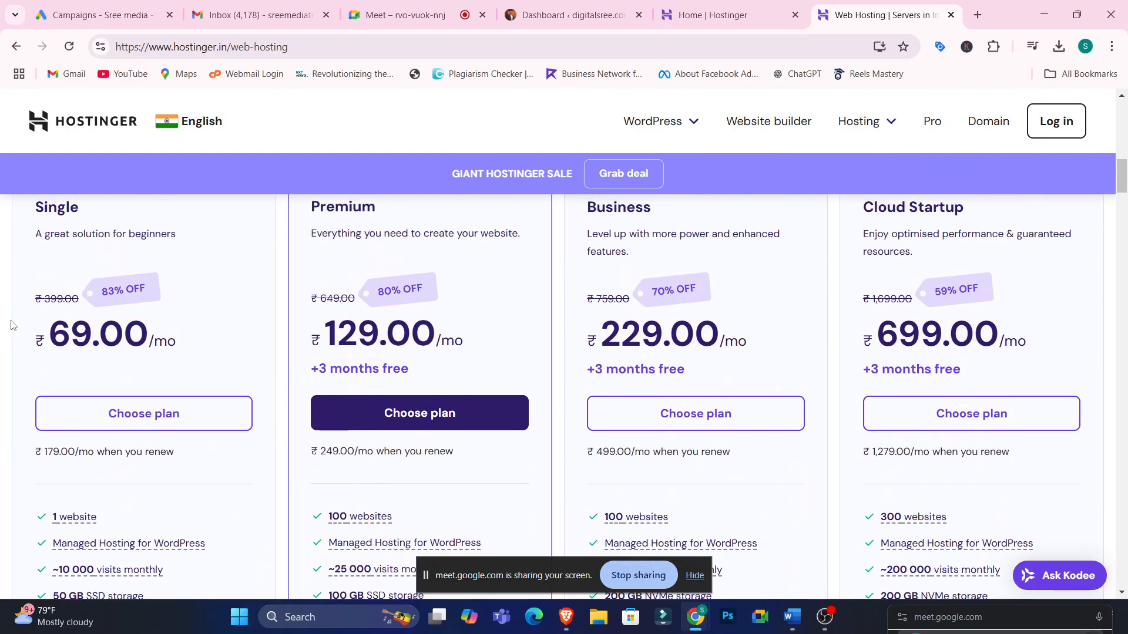
{"action": "scroll", "coordinate": [3, 301], "scroll_direction": "down", "scroll_amount": 1}
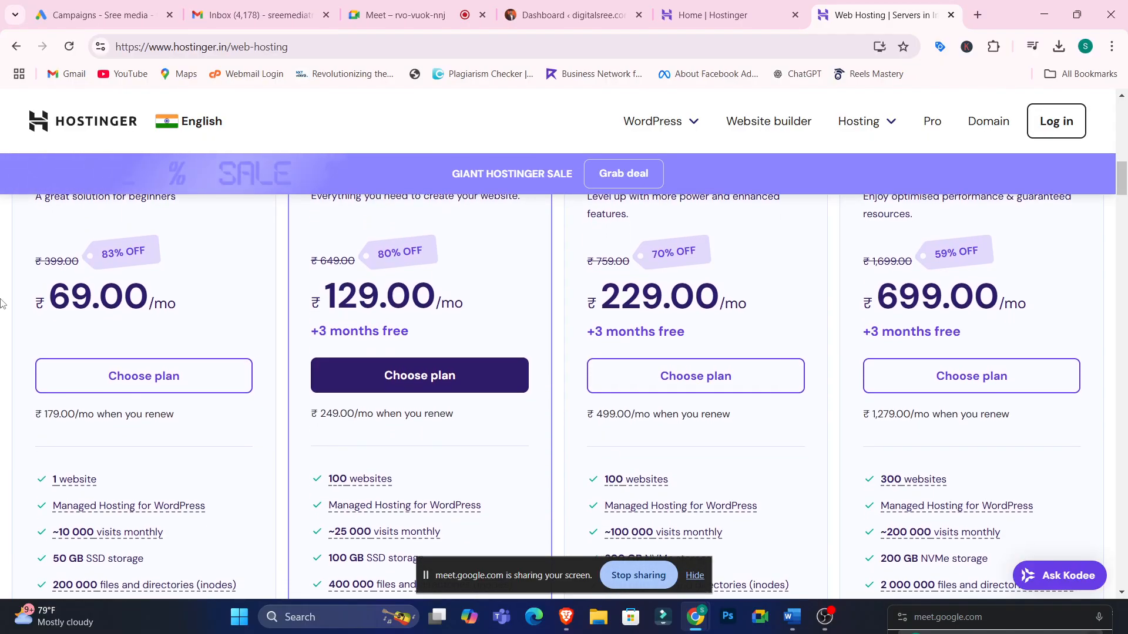
{"action": "scroll", "coordinate": [3, 352], "scroll_direction": "up", "scroll_amount": 2}
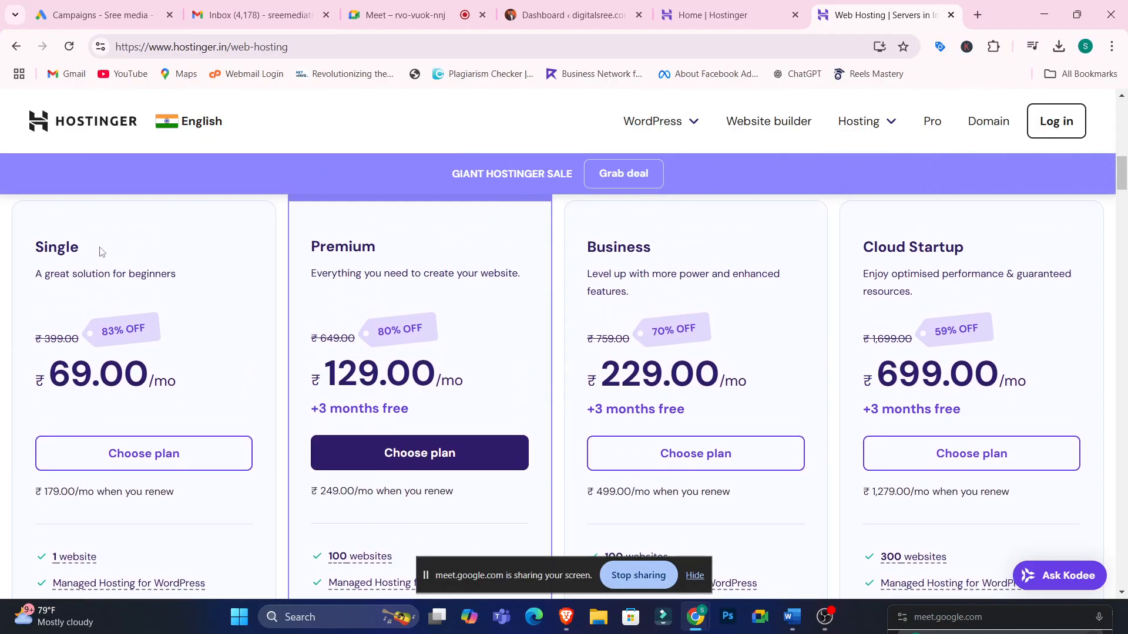
{"action": "scroll", "coordinate": [88, 398], "scroll_direction": "down", "scroll_amount": 1}
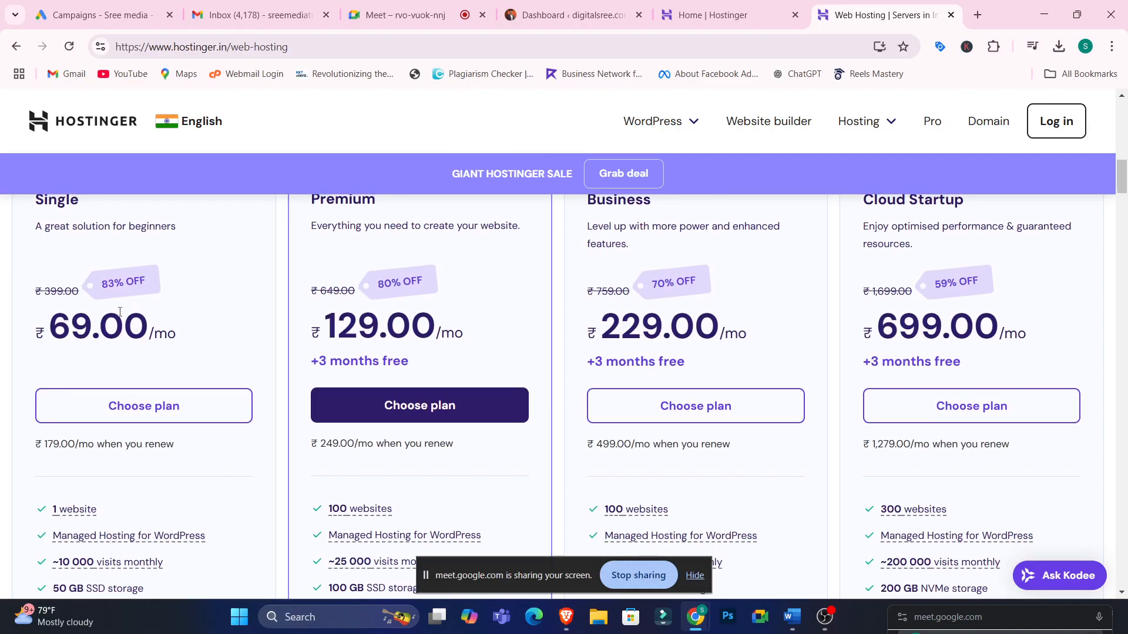
{"action": "scroll", "coordinate": [288, 333], "scroll_direction": "up", "scroll_amount": 1}
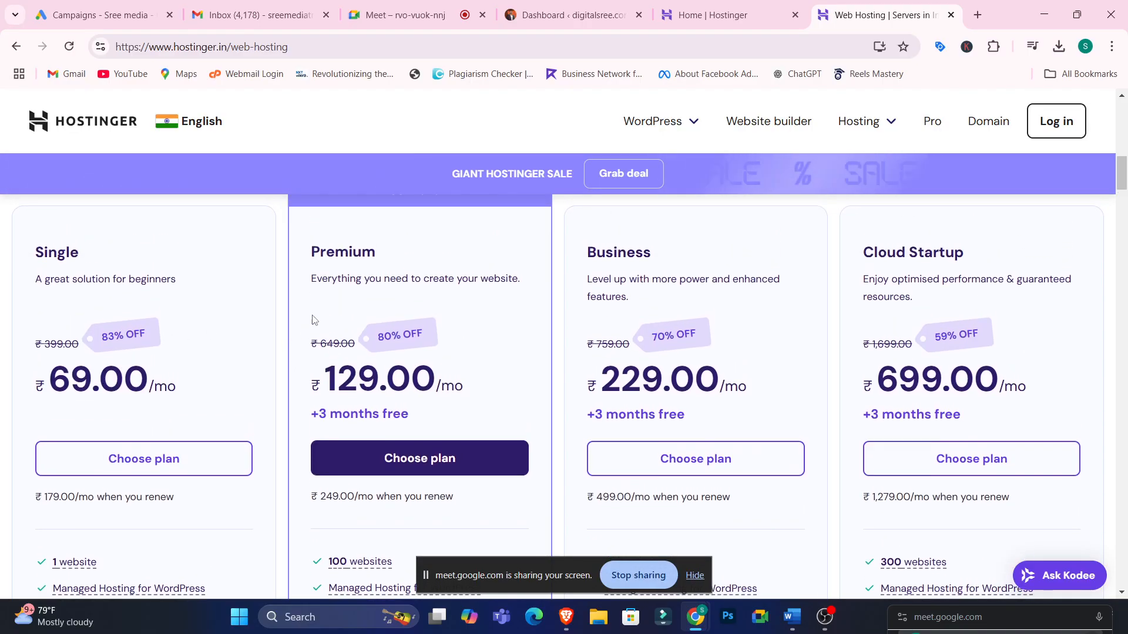
{"action": "scroll", "coordinate": [288, 360], "scroll_direction": "up", "scroll_amount": 1}
{"action": "scroll", "coordinate": [291, 355], "scroll_direction": "down", "scroll_amount": 2}
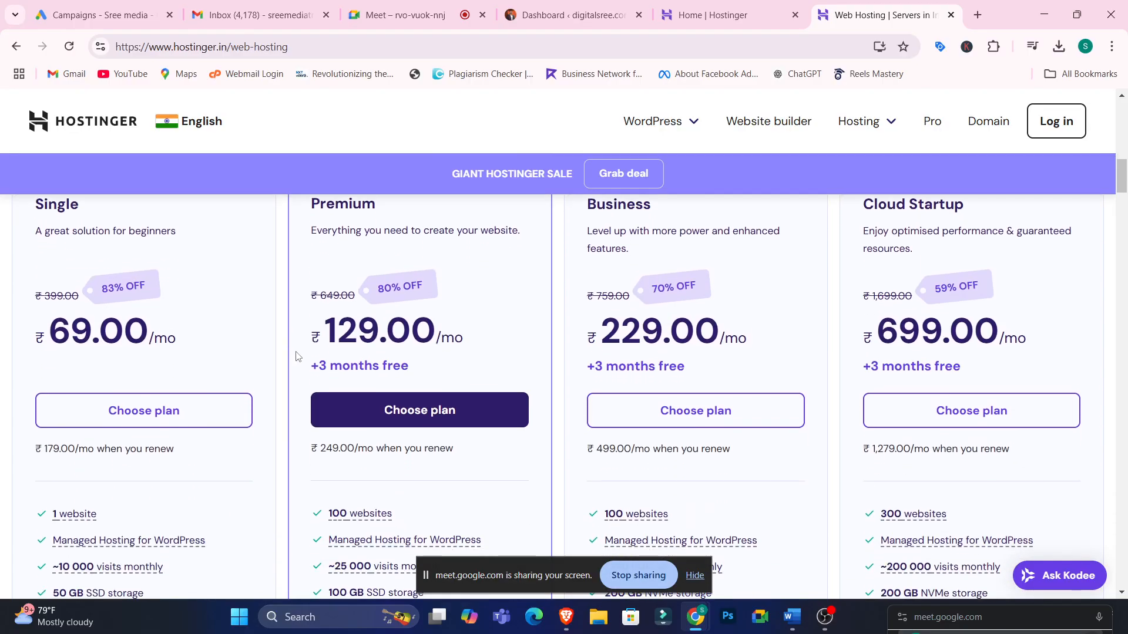
{"action": "scroll", "coordinate": [332, 247], "scroll_direction": "down", "scroll_amount": 2}
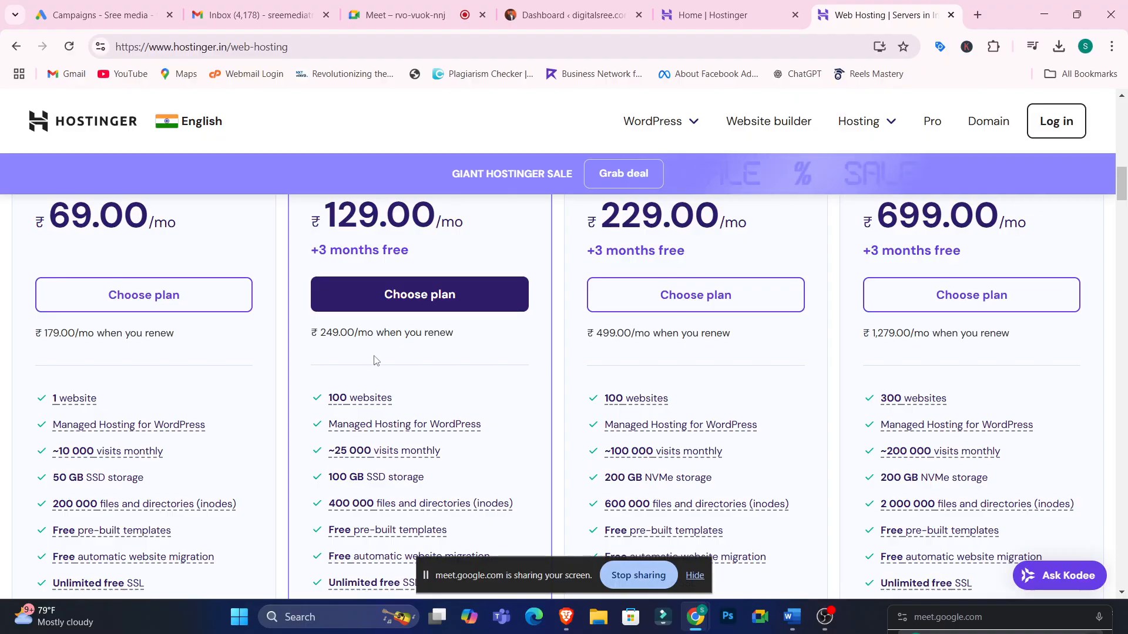
{"action": "scroll", "coordinate": [376, 361], "scroll_direction": "up", "scroll_amount": 1}
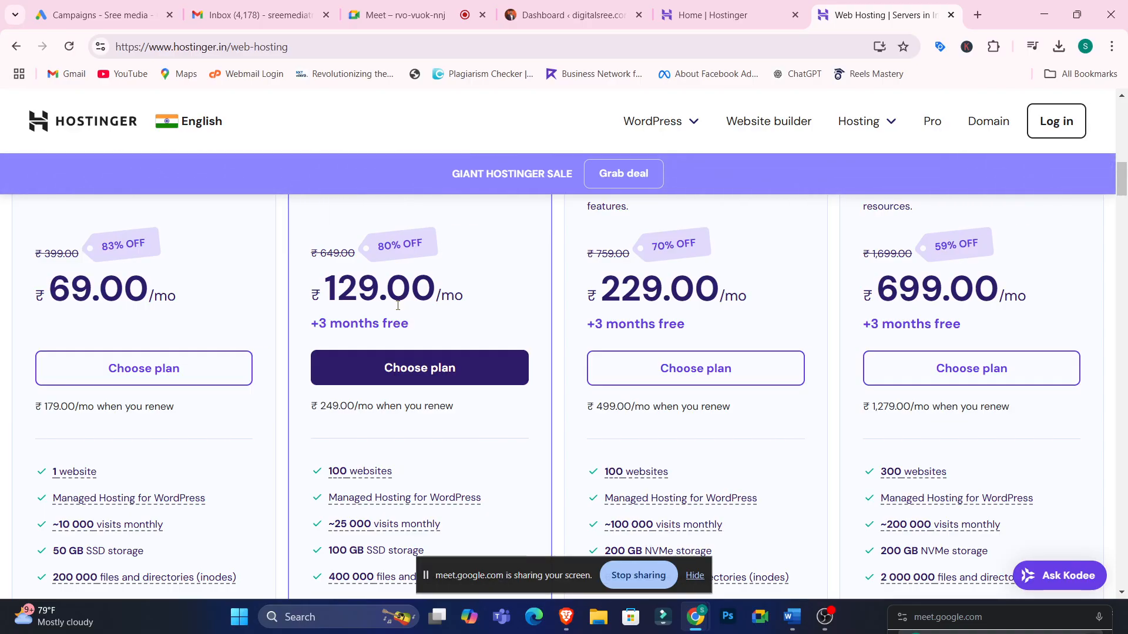
{"action": "left_click", "coordinate": [411, 369]}
{"action": "scroll", "coordinate": [414, 376], "scroll_direction": "down", "scroll_amount": 3}
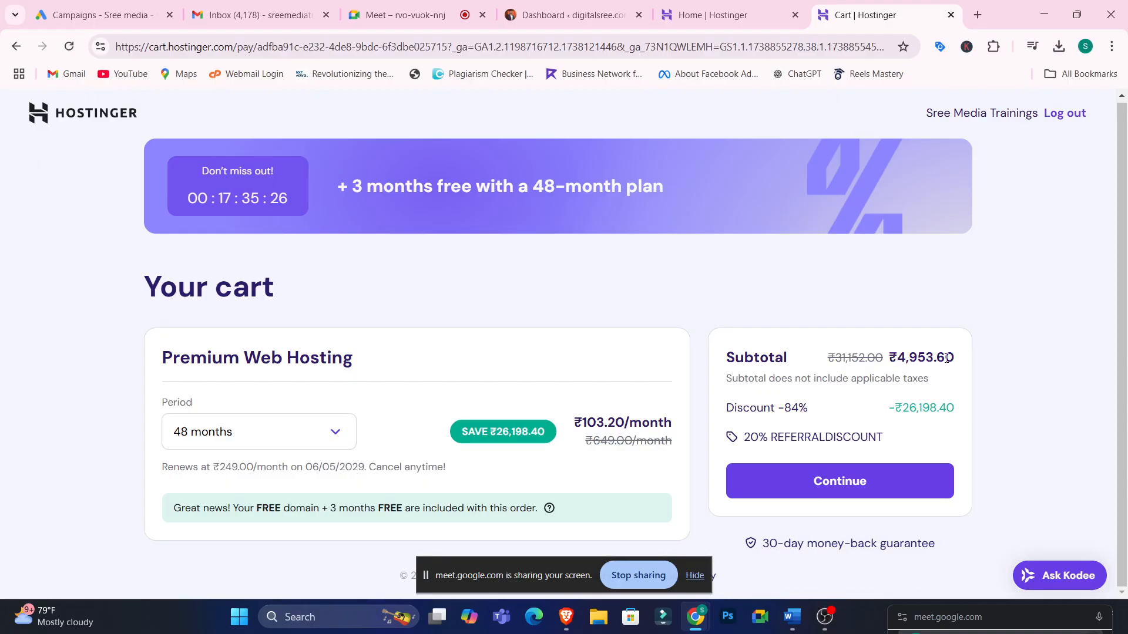
Change the Premium Web Hosting period to 12 months (₹2,102.40) and continue to checkout.
{"action": "left_click", "coordinate": [279, 432]}
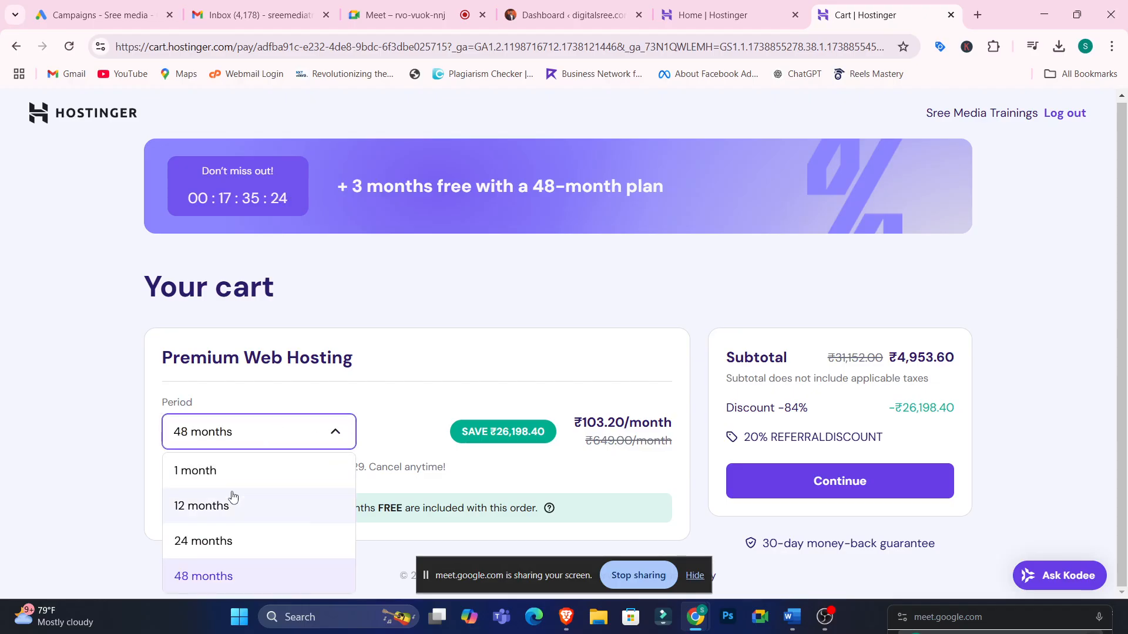
{"action": "left_click", "coordinate": [245, 504]}
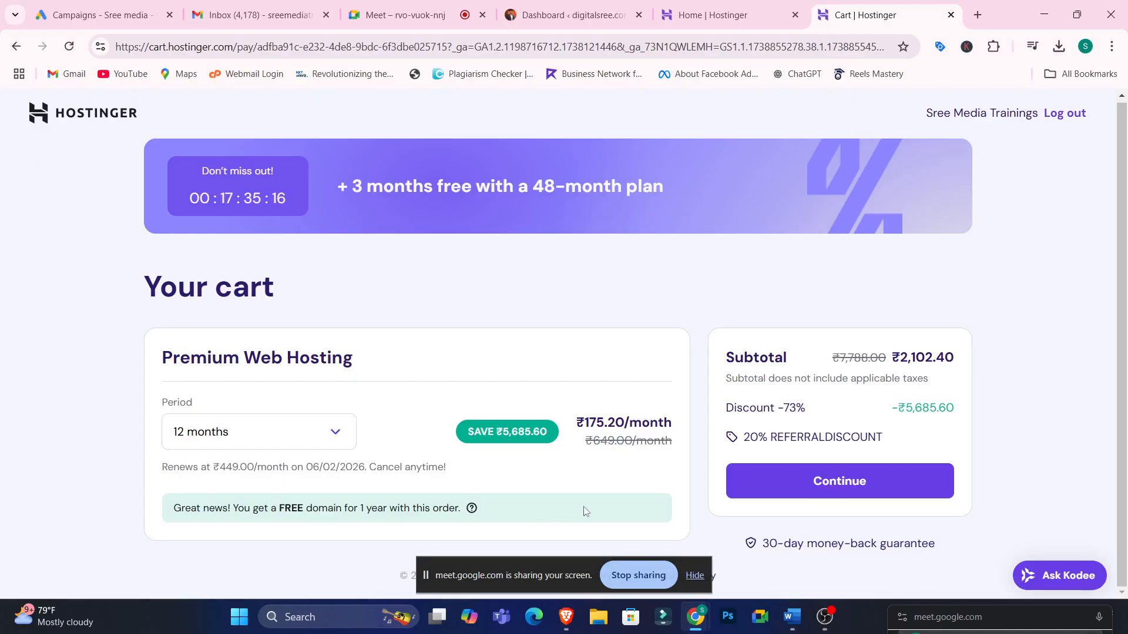
{"action": "left_click_drag", "start_coordinate": [746, 437], "coordinate": [880, 436]}
{"action": "left_click", "coordinate": [752, 437]}
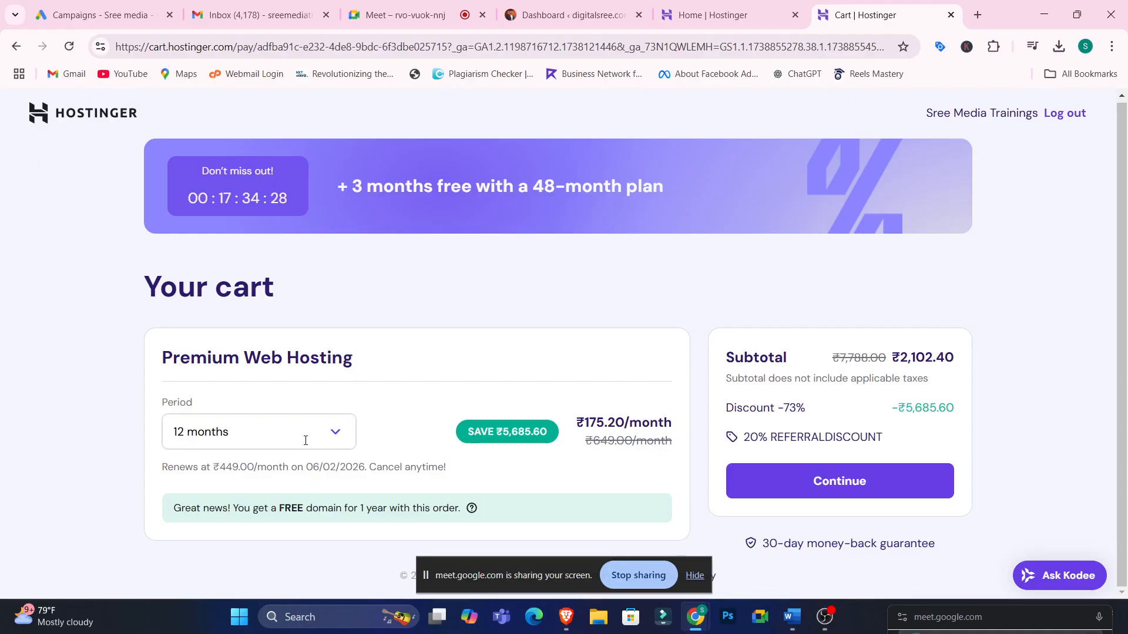
{"action": "left_click", "coordinate": [773, 488]}
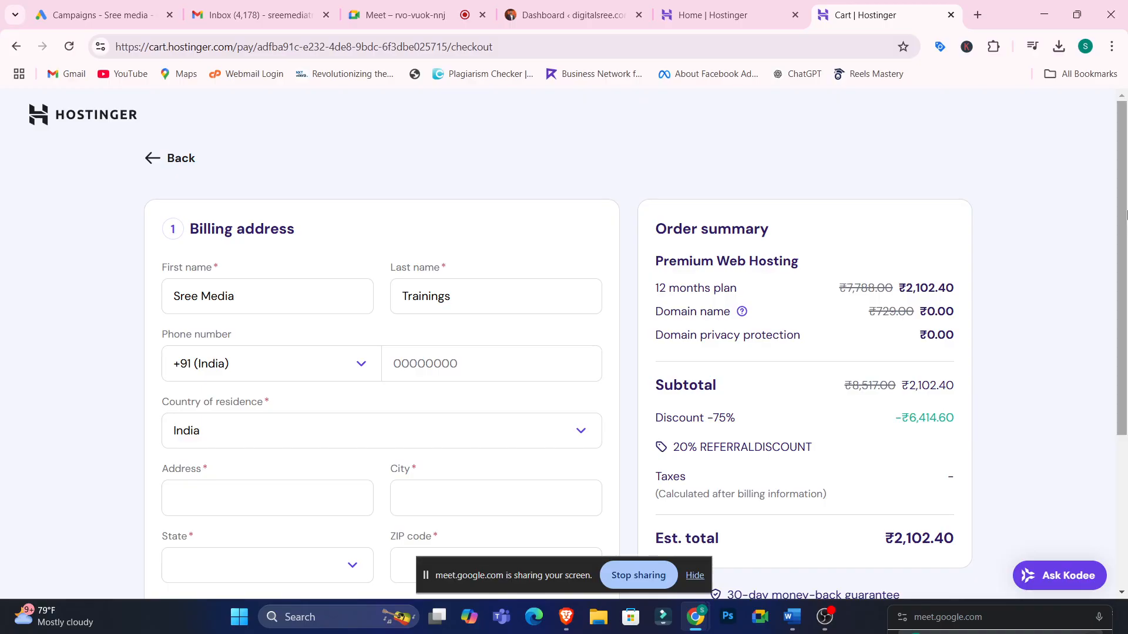
Scroll through the billing address form and order summary, then go Back to the cart.
{"action": "scroll", "coordinate": [685, 402], "scroll_direction": "down", "scroll_amount": 3}
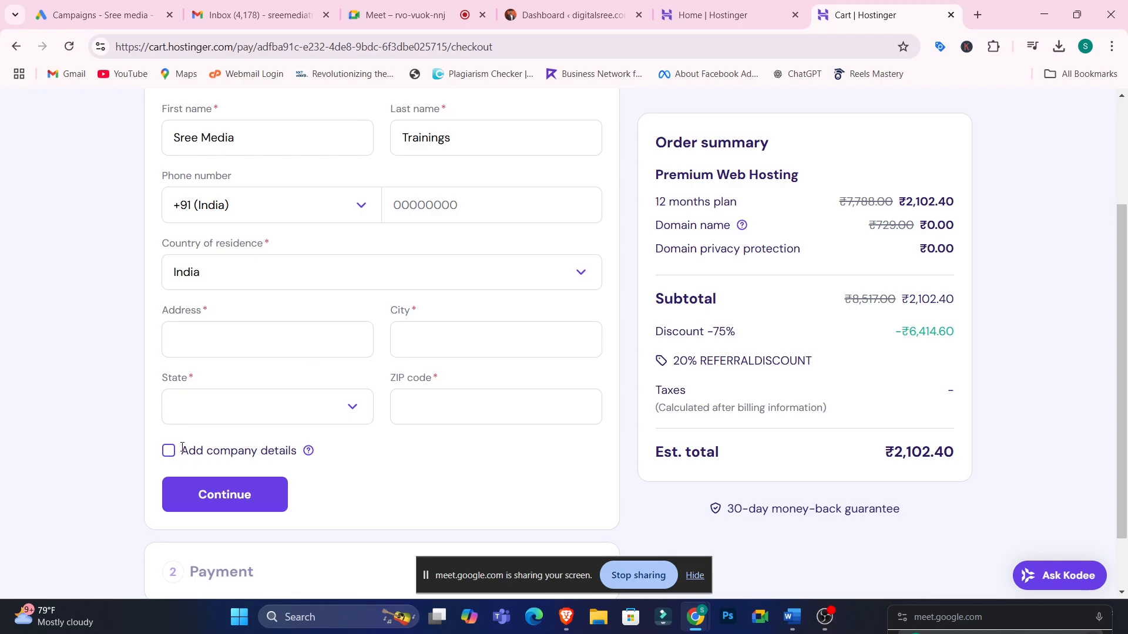
{"action": "left_click_drag", "start_coordinate": [1123, 277], "coordinate": [1126, 379]}
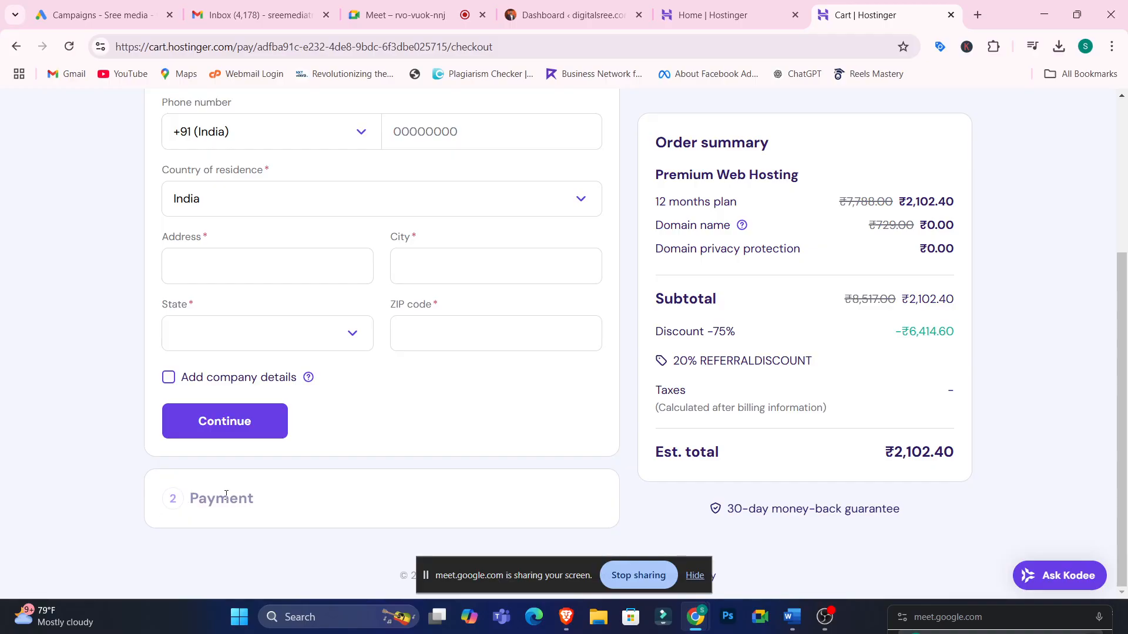
{"action": "scroll", "coordinate": [1040, 407], "scroll_direction": "up", "scroll_amount": 4}
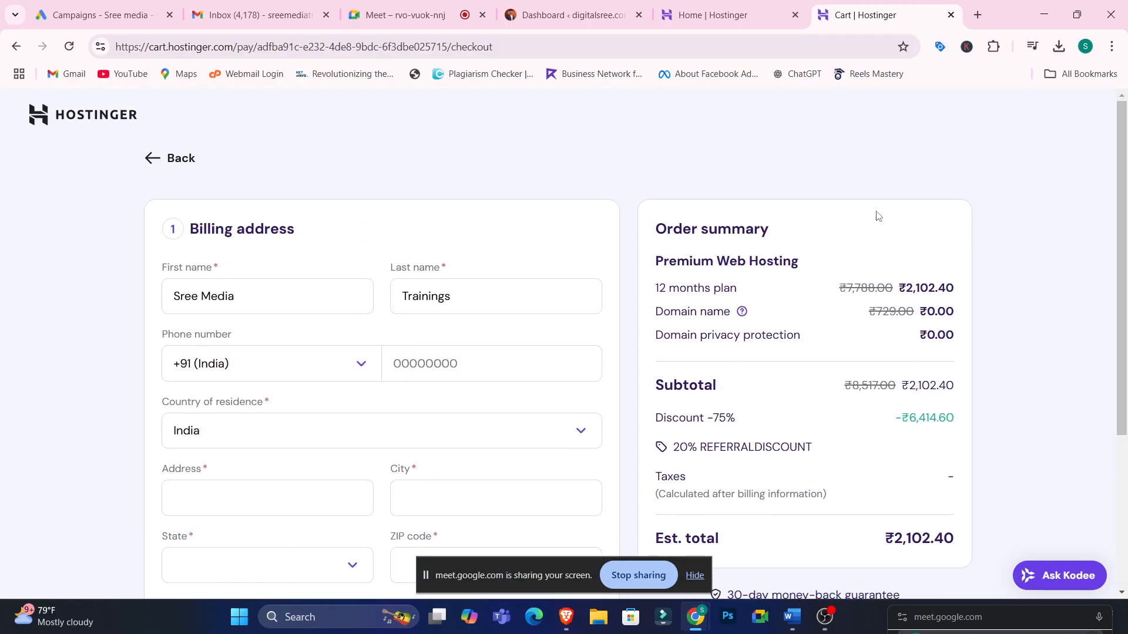
{"action": "left_click", "coordinate": [161, 164]}
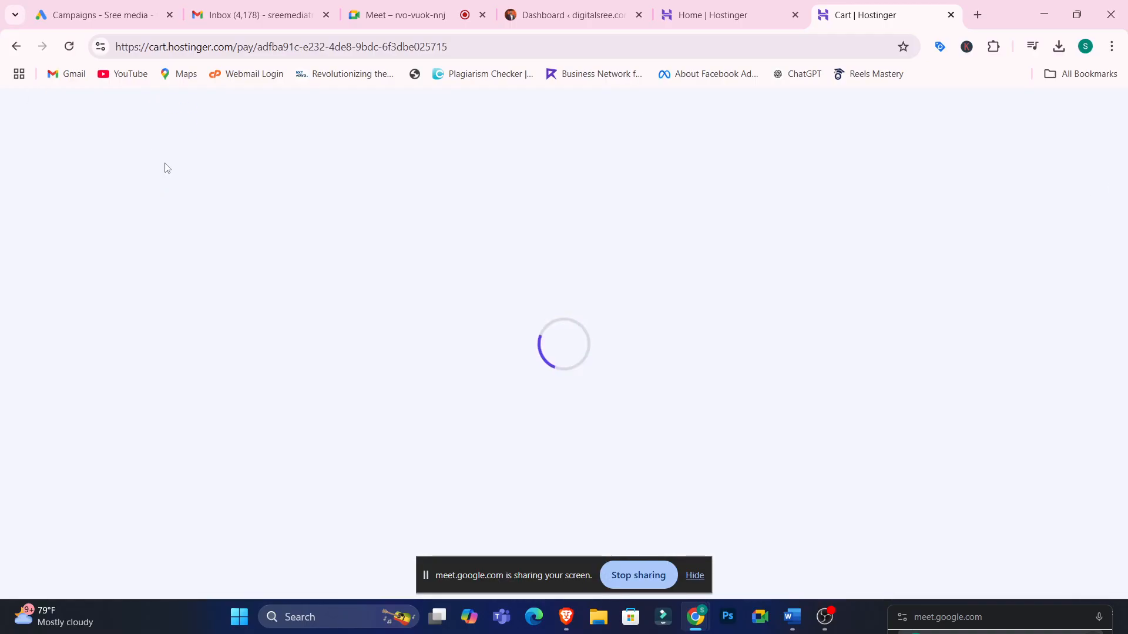
In hPanel, open Websites > Websites list and bring up the Add website choices.
{"action": "left_click", "coordinate": [705, 15]}
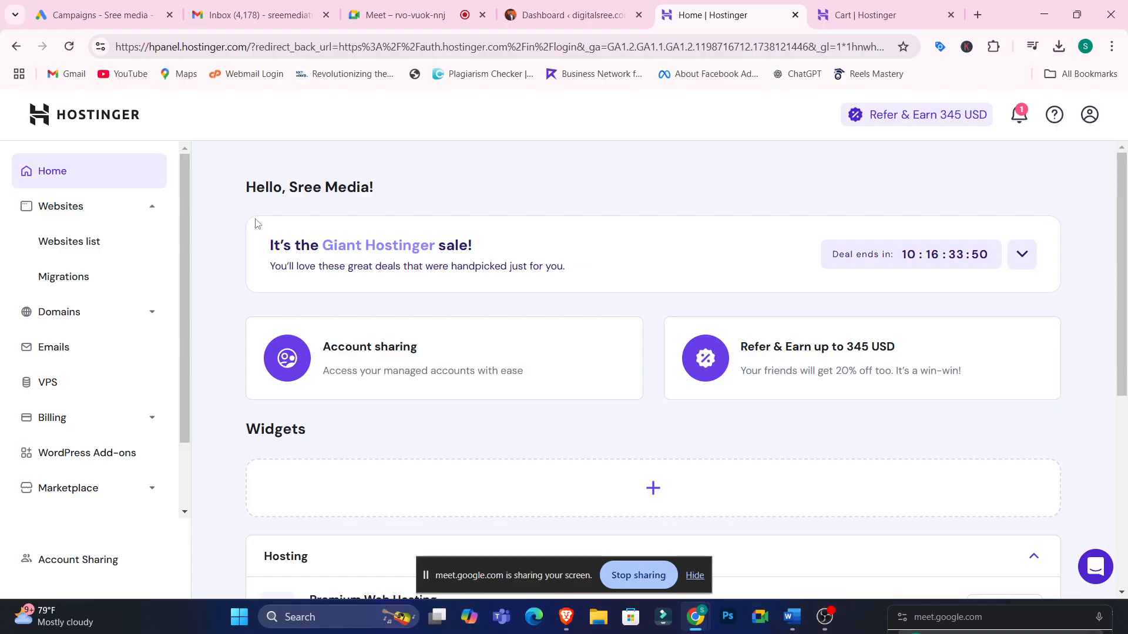
{"action": "mouse_move", "coordinate": [1124, 176]}
{"action": "left_mouse_down"}
{"action": "mouse_move", "coordinate": [1125, 370]}
{"action": "mouse_move", "coordinate": [1125, 178]}
{"action": "left_mouse_up"}
{"action": "left_click", "coordinate": [73, 211]}
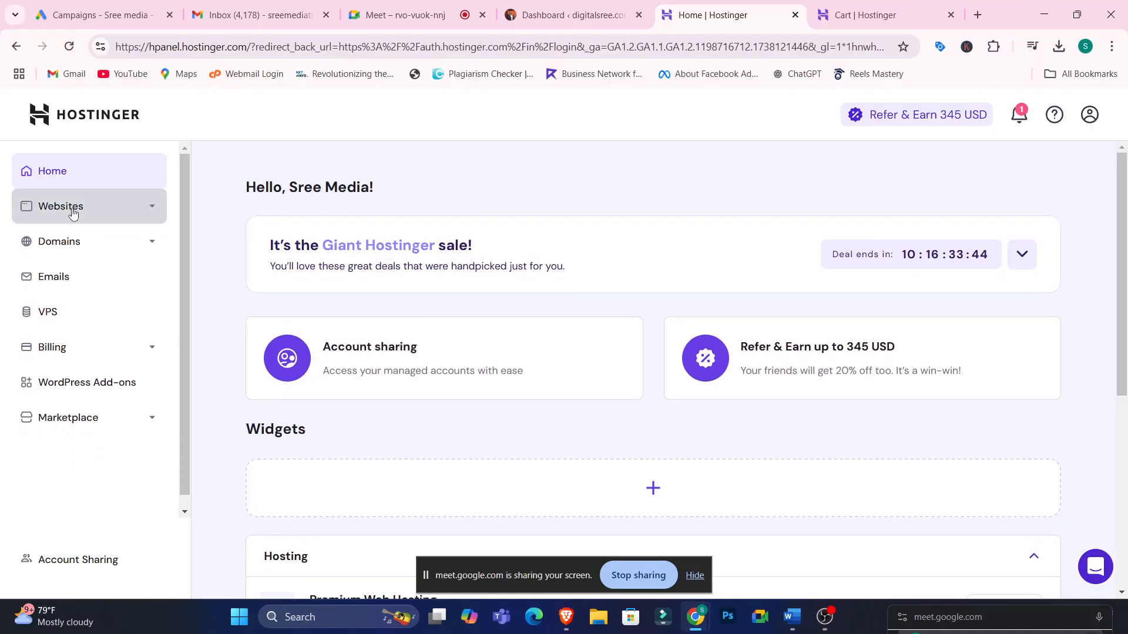
{"action": "left_click", "coordinate": [74, 211]}
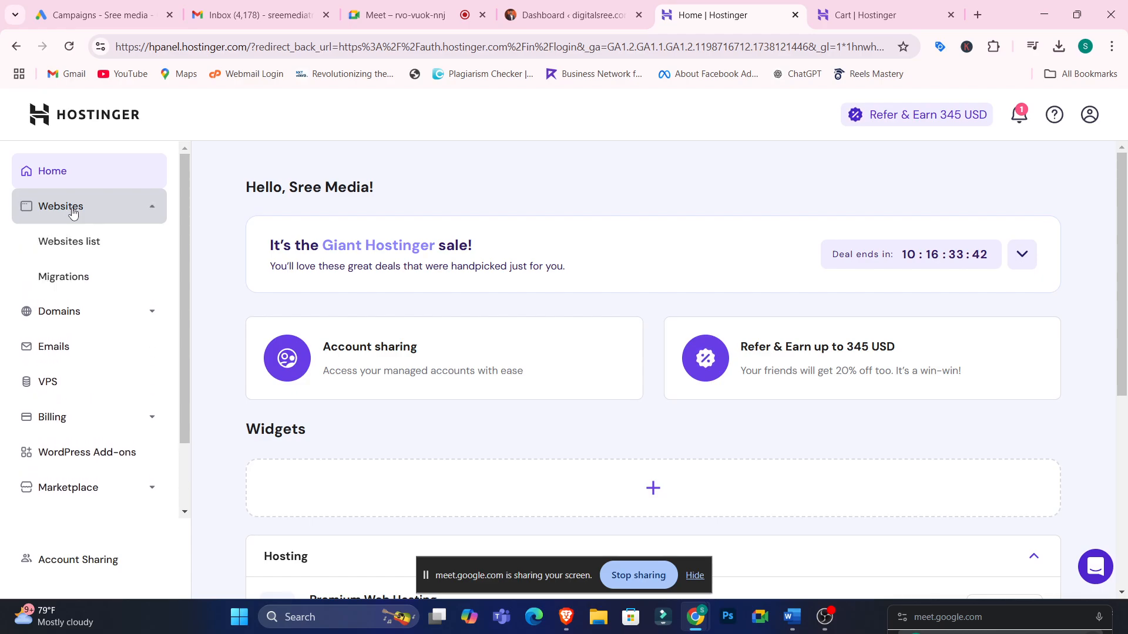
{"action": "left_click", "coordinate": [79, 246]}
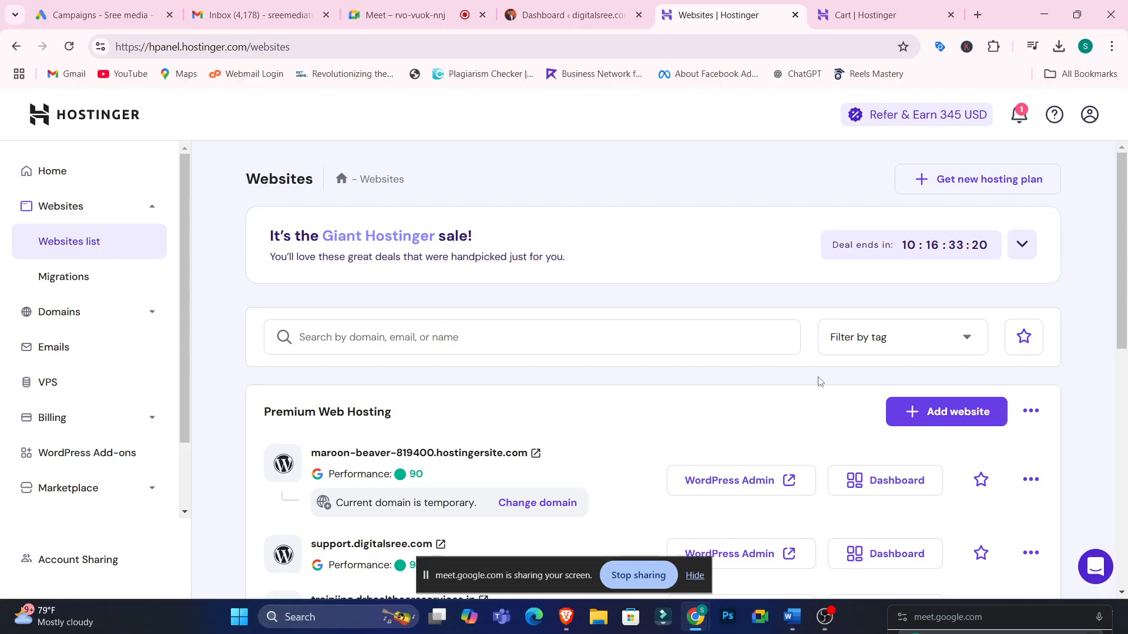
{"action": "left_click", "coordinate": [936, 415]}
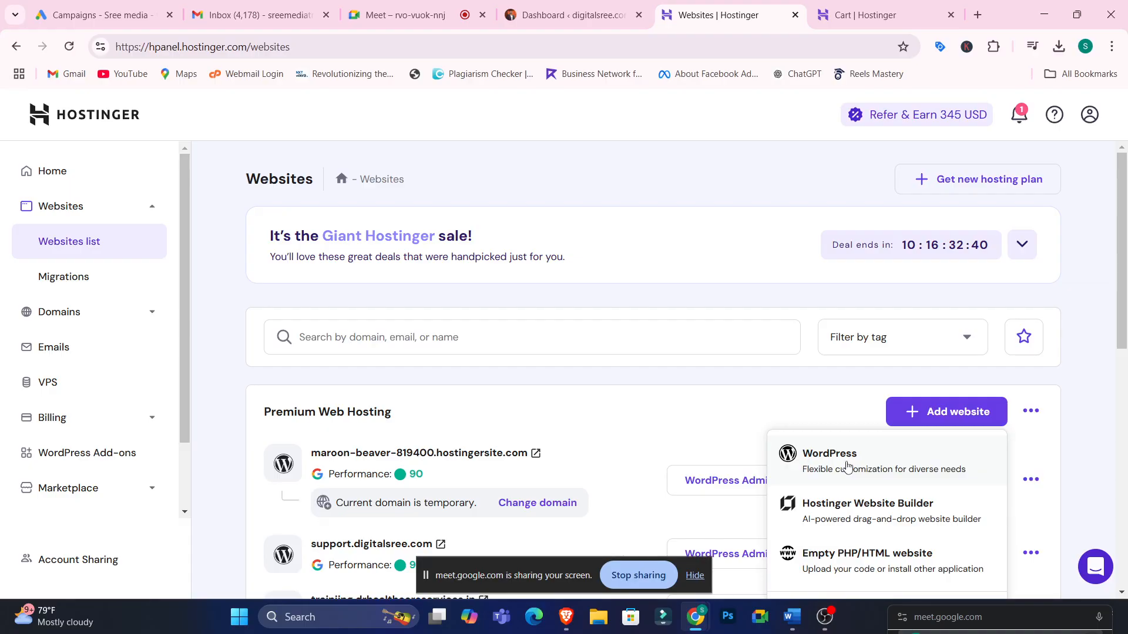
Start a new WordPress website setup, then log out of the WordPress dashboard.
{"action": "left_click", "coordinate": [848, 465]}
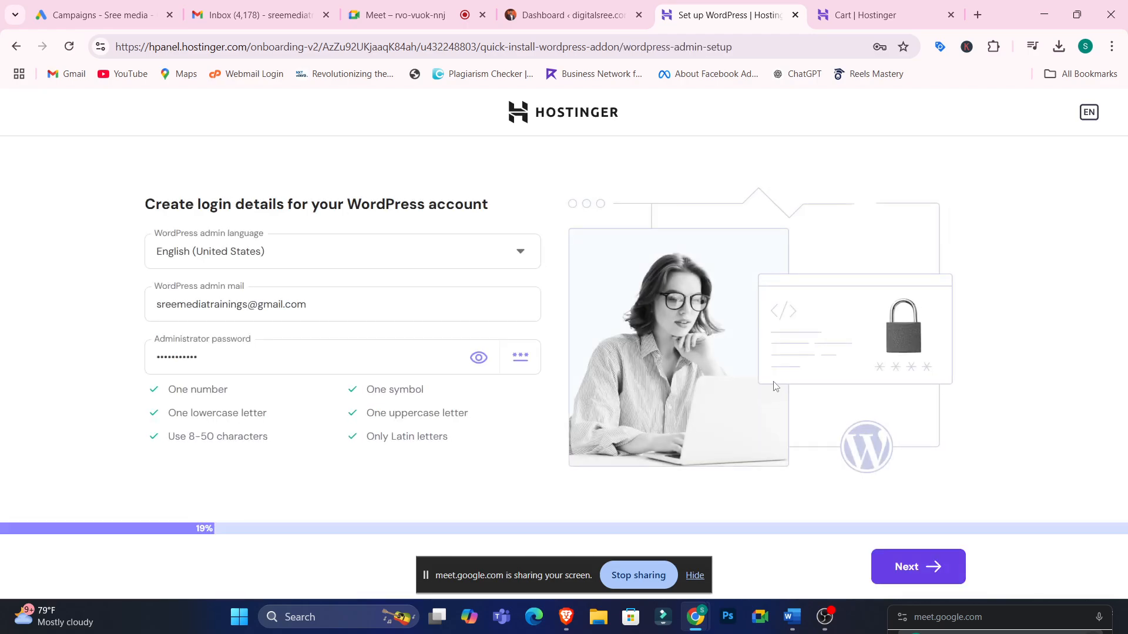
{"action": "left_click", "coordinate": [557, 20]}
{"action": "mouse_move", "coordinate": [972, 118]}
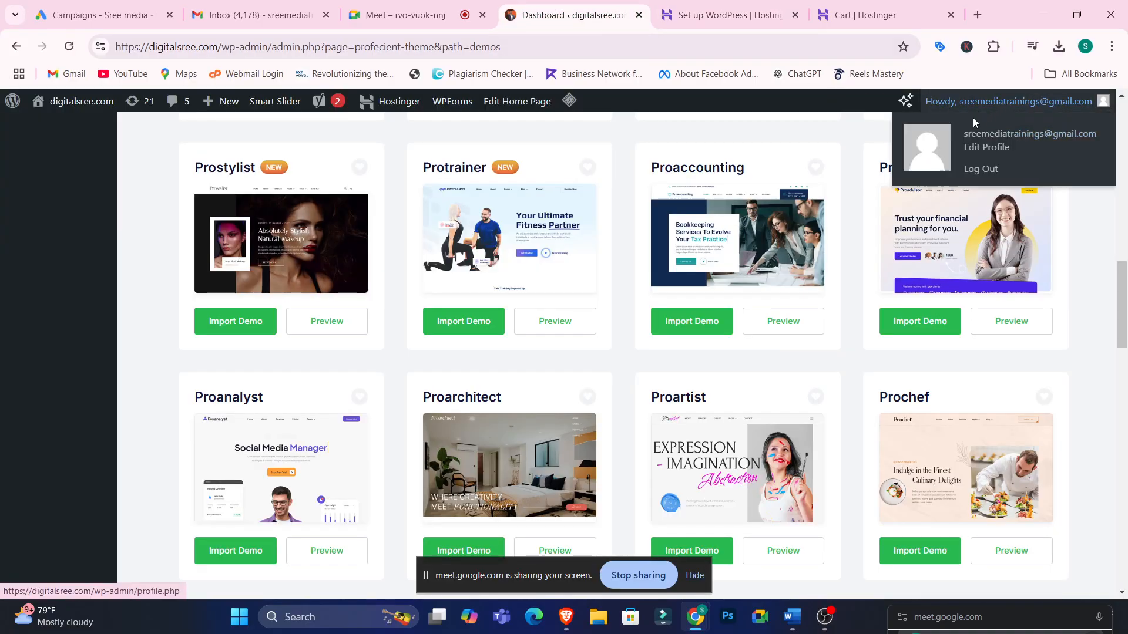
{"action": "left_click", "coordinate": [974, 167]}
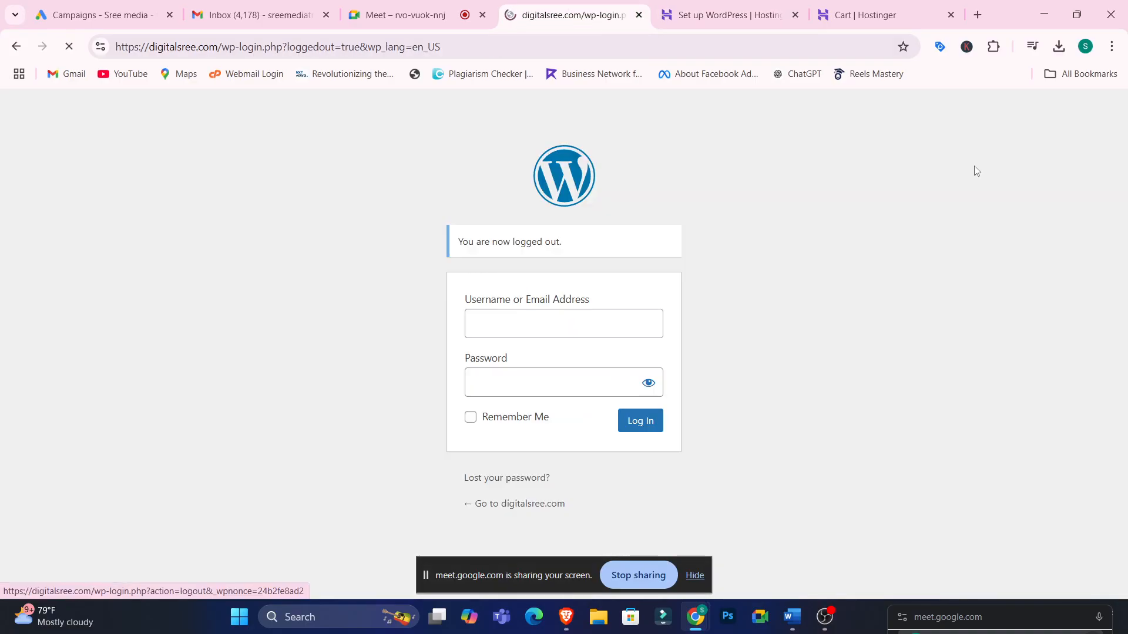
{"action": "left_click", "coordinate": [608, 324]}
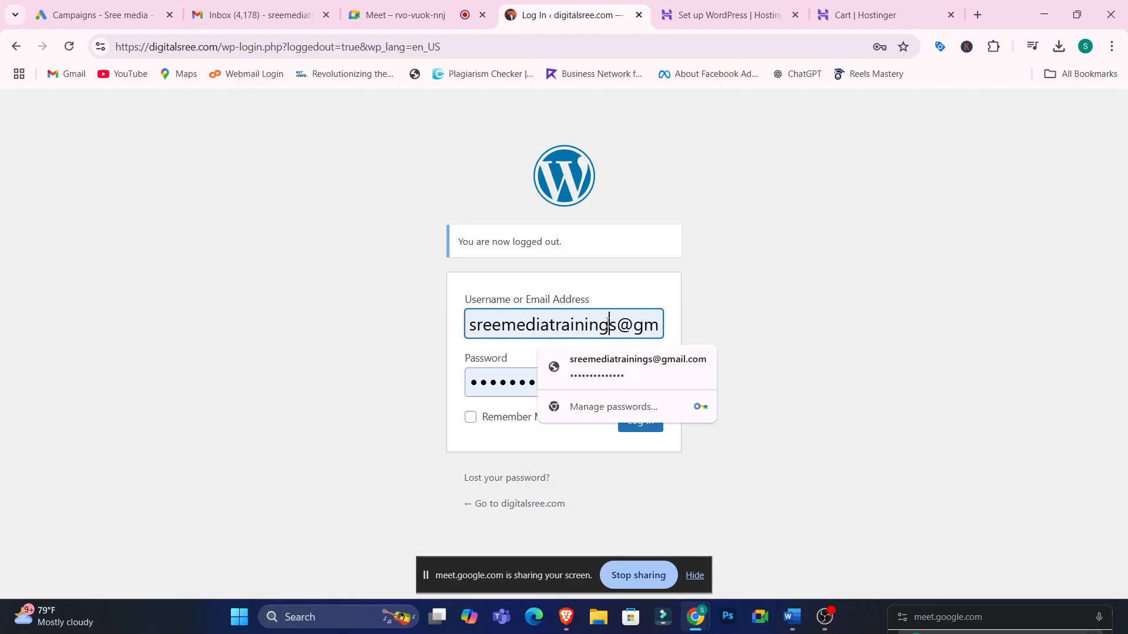
{"action": "left_click", "coordinate": [518, 379]}
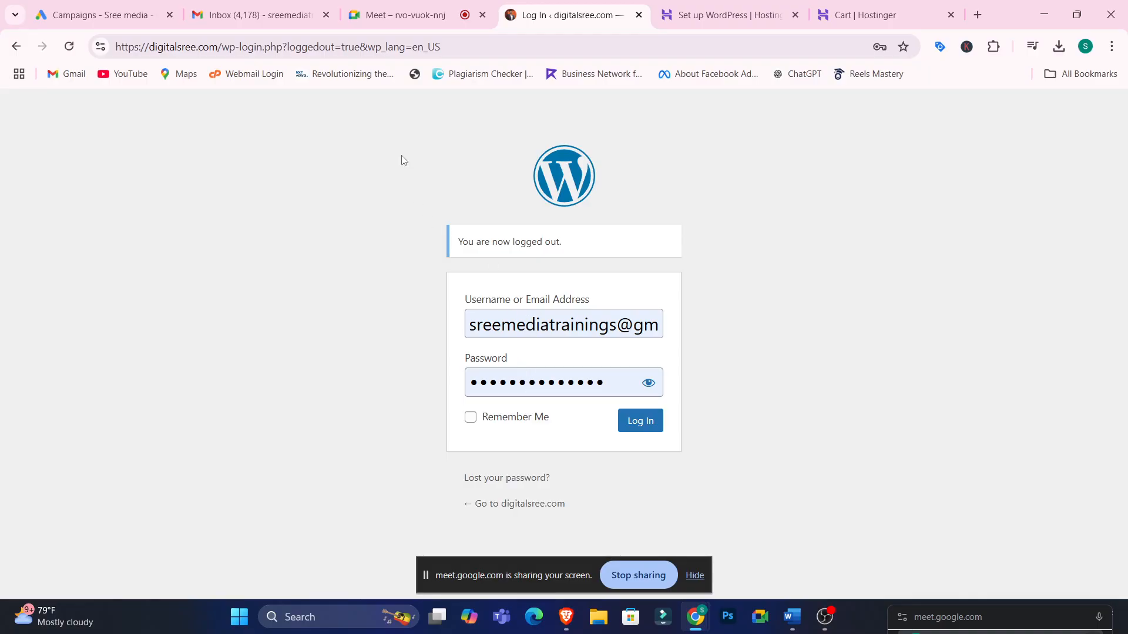
Replace the Administrator password with a new valid one and continue to the next step.
{"action": "left_click", "coordinate": [750, 18]}
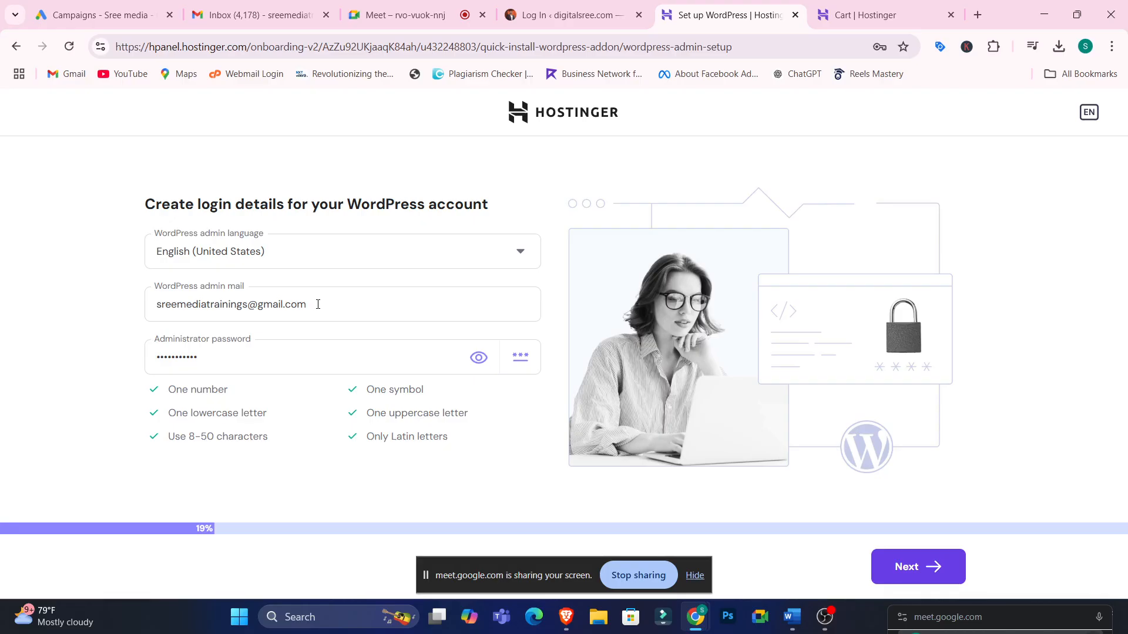
{"action": "left_click_drag", "start_coordinate": [254, 362], "coordinate": [113, 360]}
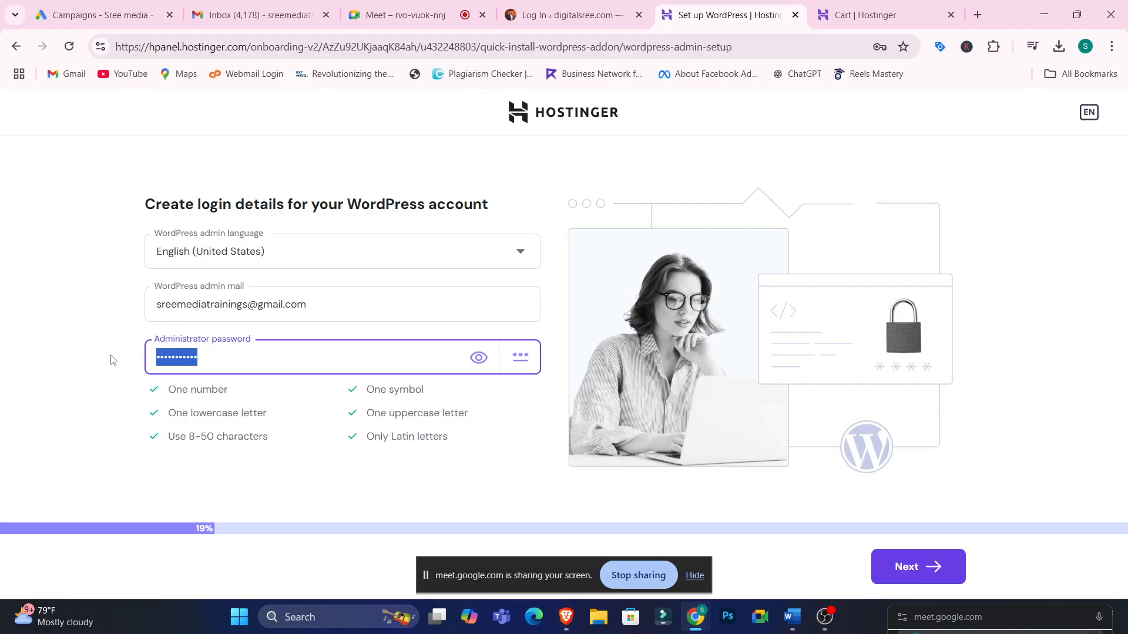
{"action": "key", "text": "BackSpace"}
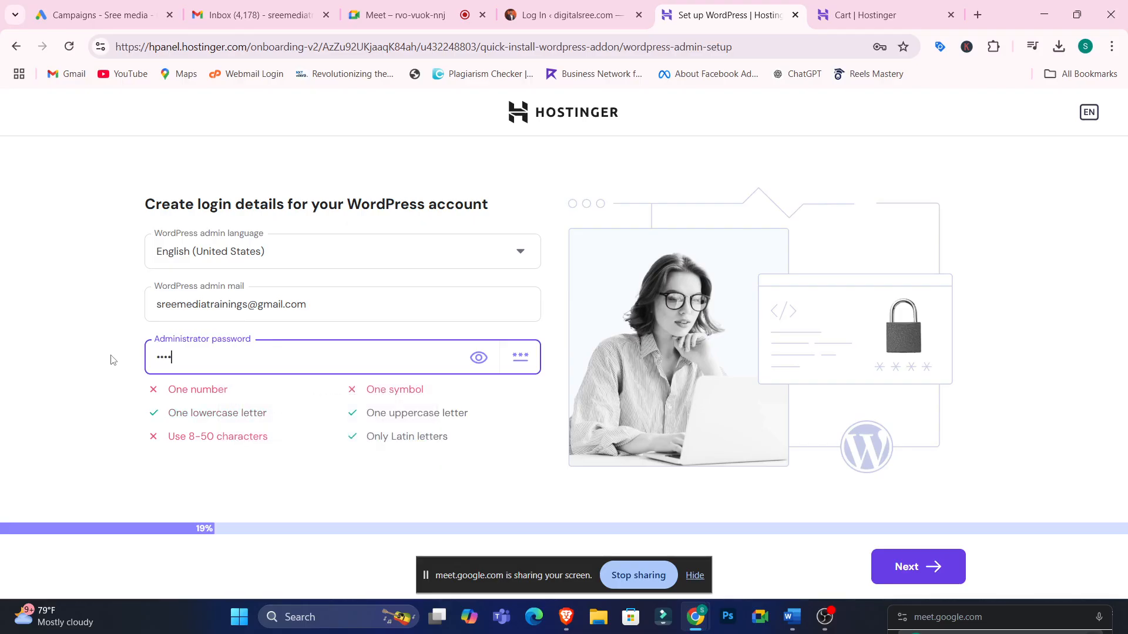
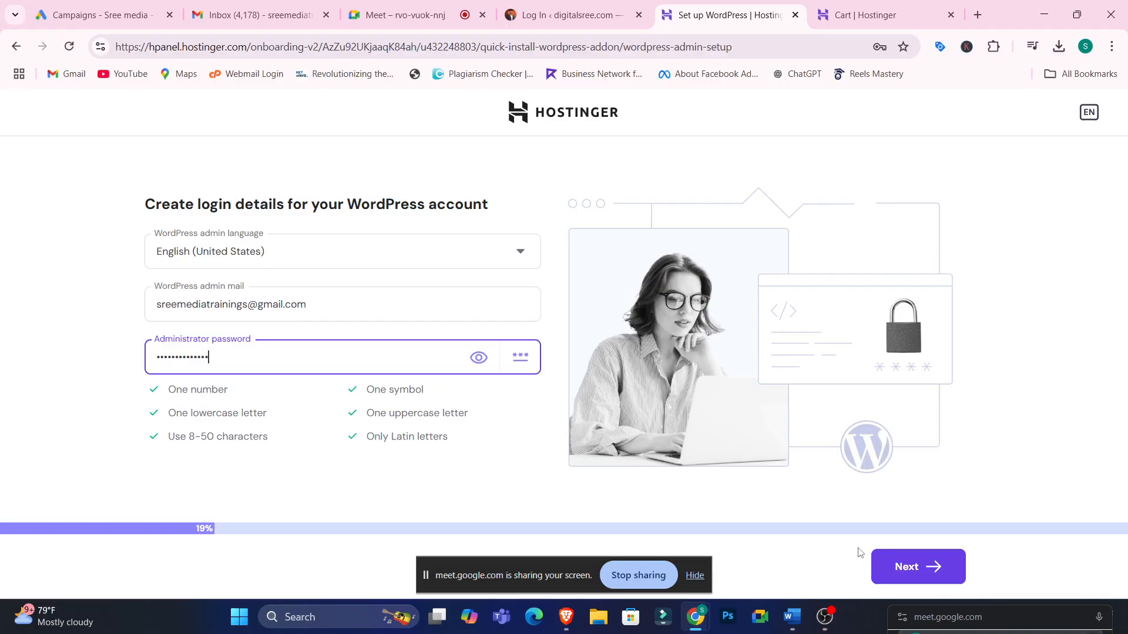
{"action": "left_click", "coordinate": [897, 565]}
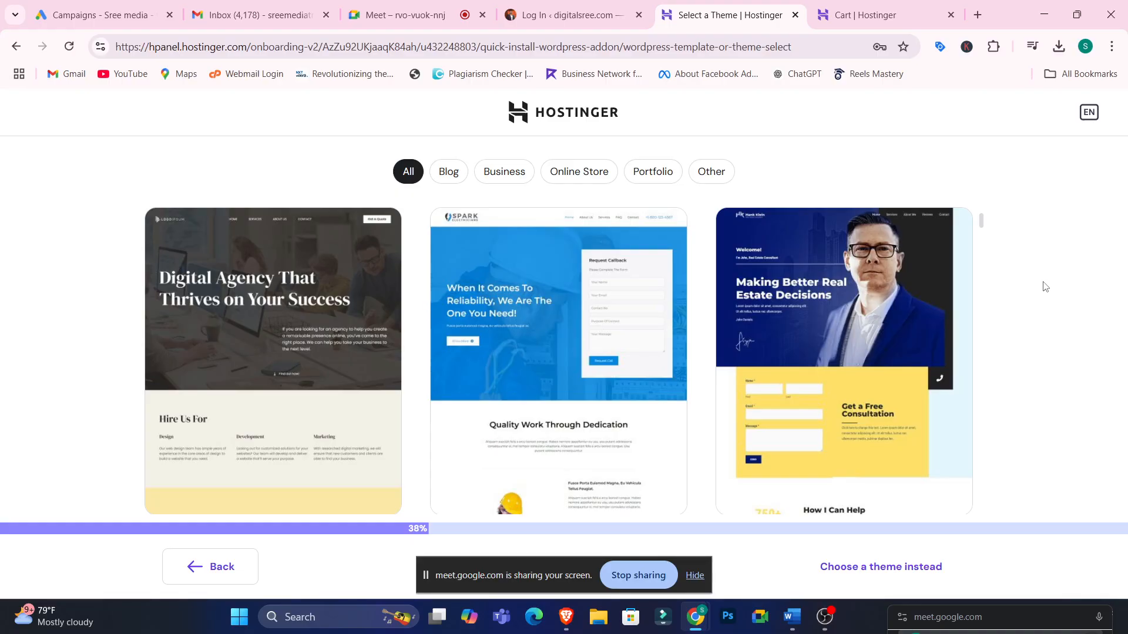
Filter templates by Blog, Business, Online Store, Portfolio and Other categories.
{"action": "mouse_move", "coordinate": [835, 350]}
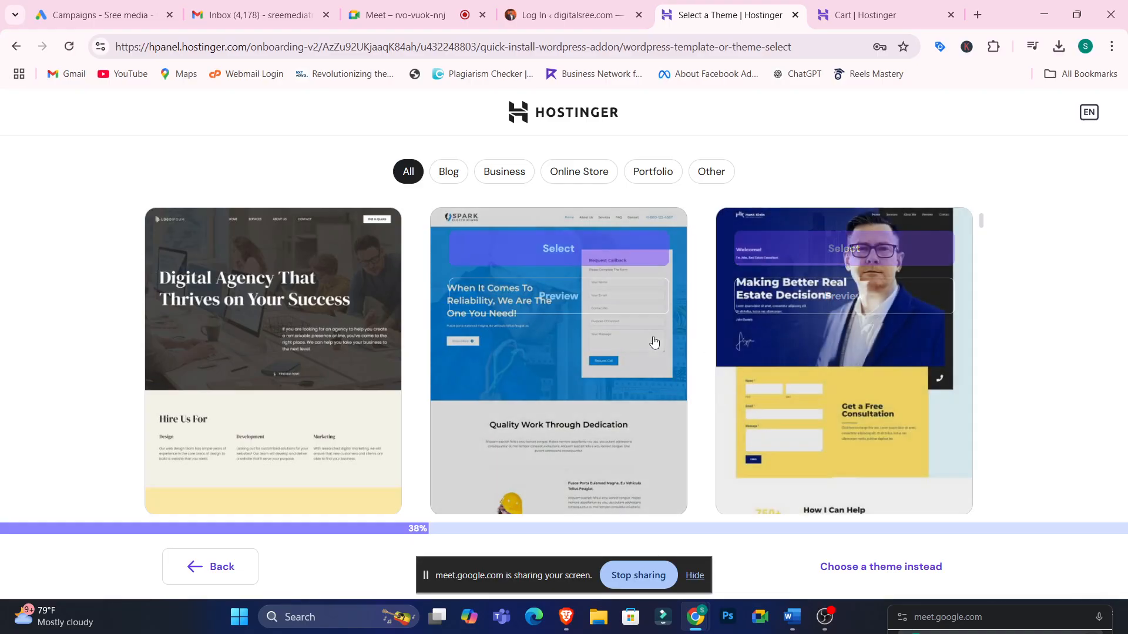
{"action": "scroll", "coordinate": [248, 345], "scroll_direction": "down", "scroll_amount": 3}
{"action": "scroll", "coordinate": [581, 300], "scroll_direction": "up", "scroll_amount": 3}
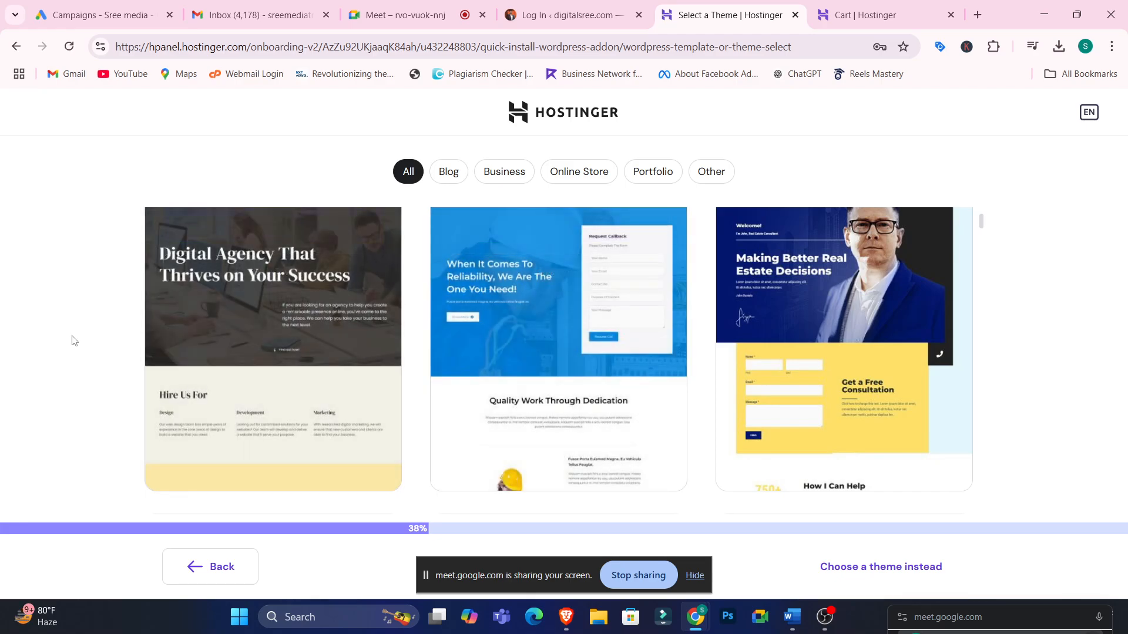
{"action": "left_click", "coordinate": [458, 178]}
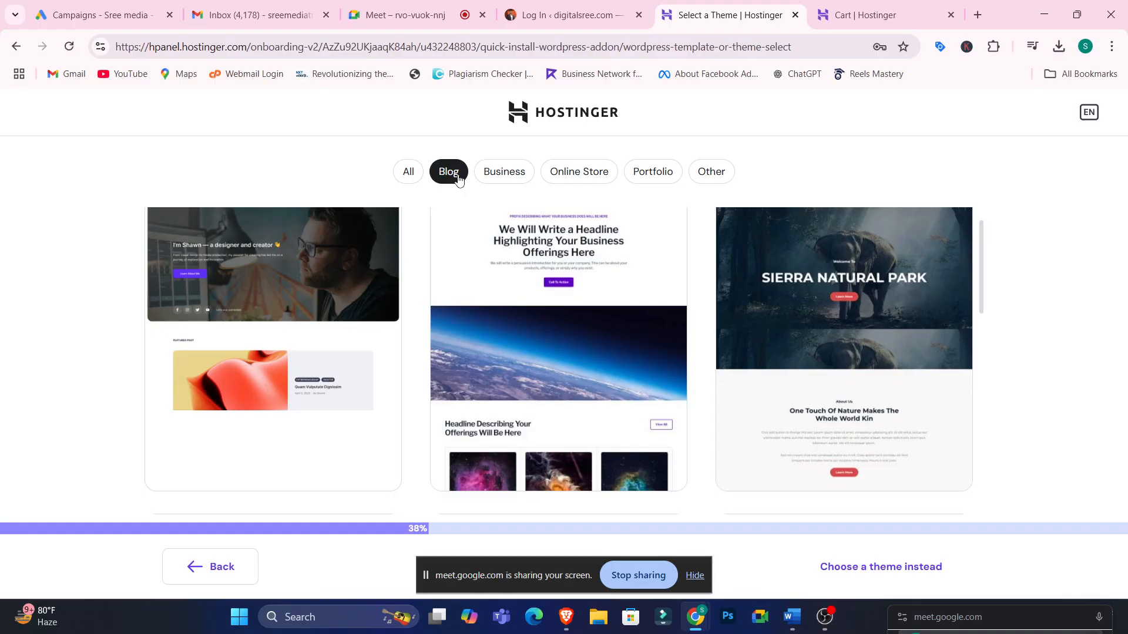
{"action": "left_click", "coordinate": [506, 176]}
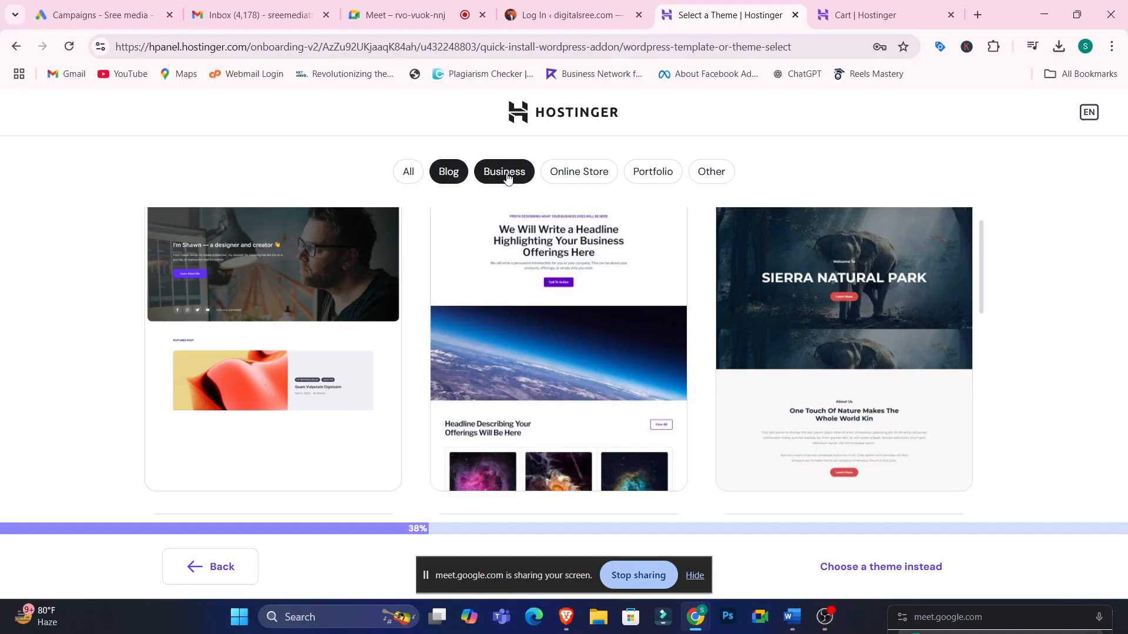
{"action": "left_click", "coordinate": [571, 180]}
{"action": "left_click", "coordinate": [647, 179]}
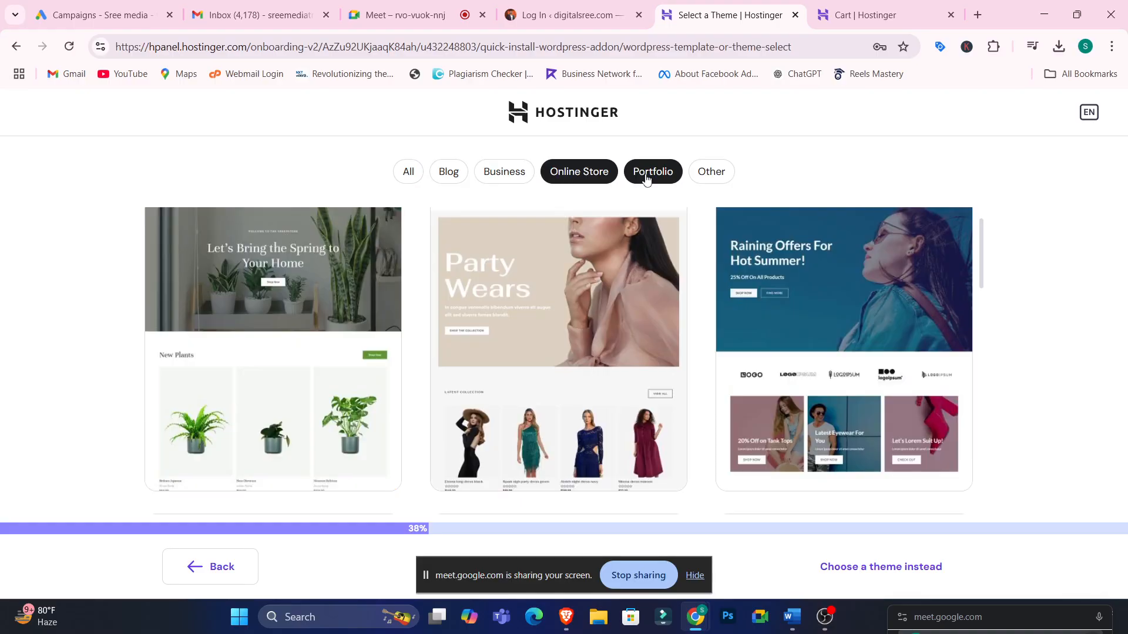
{"action": "left_click", "coordinate": [704, 178]}
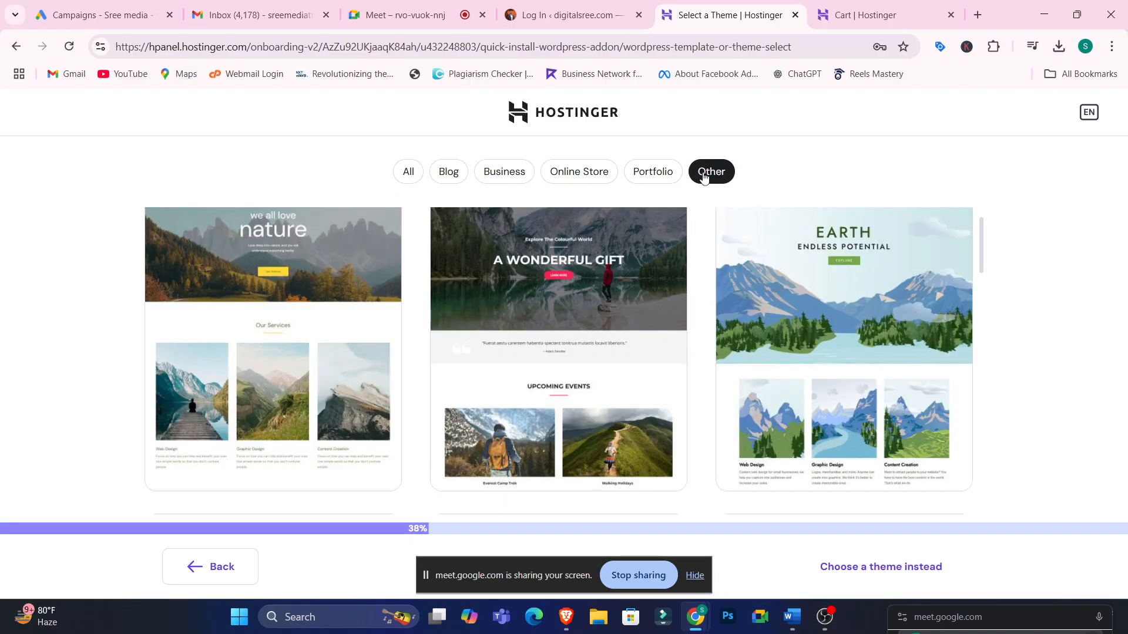
Browse the templates, return to All, and switch to choosing a theme instead.
{"action": "scroll", "coordinate": [629, 352], "scroll_direction": "down", "scroll_amount": 7}
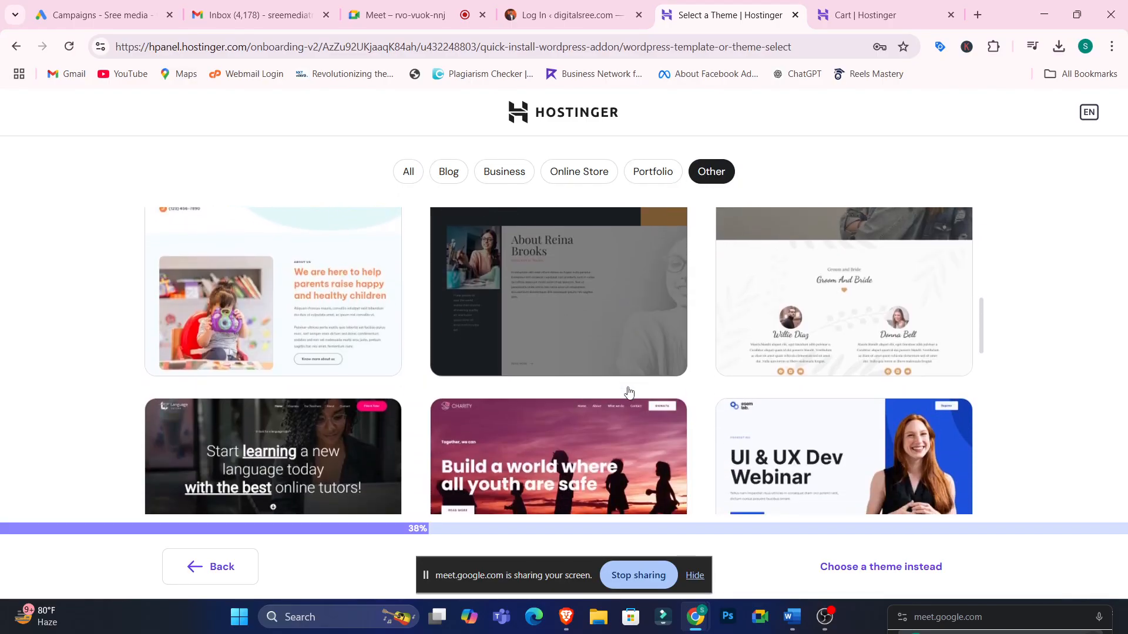
{"action": "scroll", "coordinate": [629, 391], "scroll_direction": "down", "scroll_amount": 4}
{"action": "scroll", "coordinate": [777, 328], "scroll_direction": "up", "scroll_amount": 2}
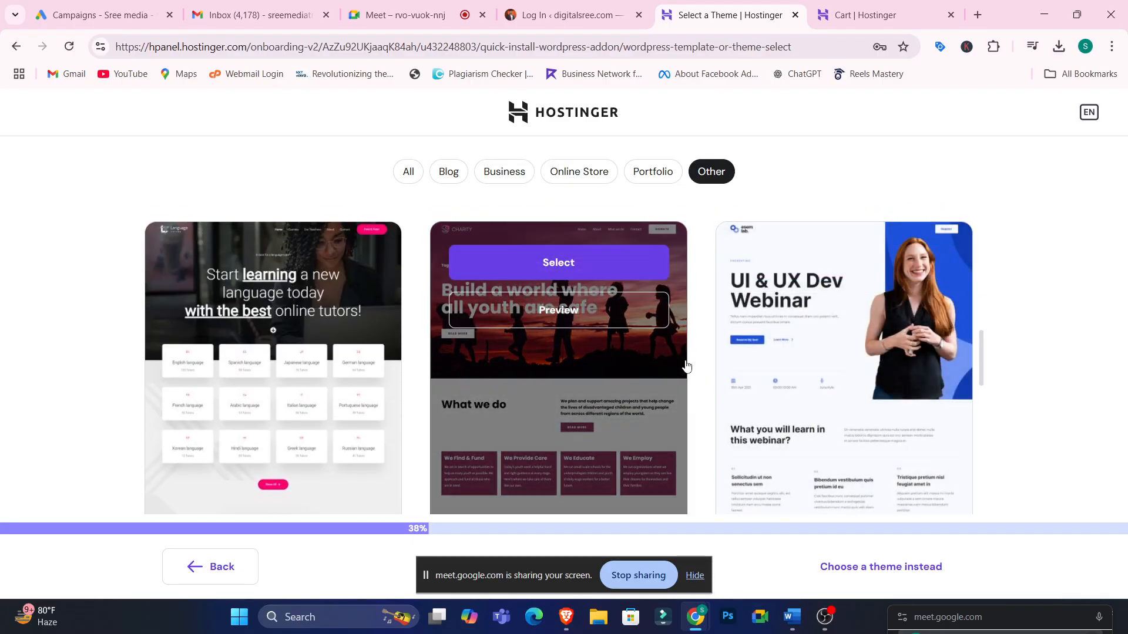
{"action": "scroll", "coordinate": [574, 373], "scroll_direction": "down", "scroll_amount": 1}
{"action": "scroll", "coordinate": [264, 370], "scroll_direction": "down", "scroll_amount": 7}
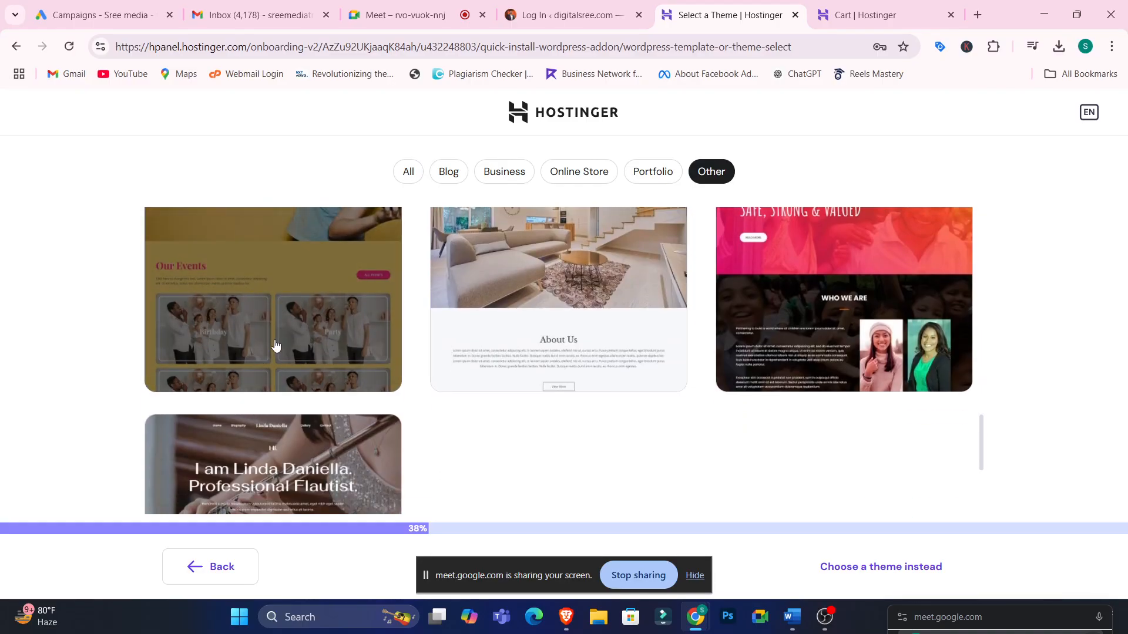
{"action": "scroll", "coordinate": [572, 354], "scroll_direction": "up", "scroll_amount": 2}
{"action": "scroll", "coordinate": [499, 387], "scroll_direction": "up", "scroll_amount": 2}
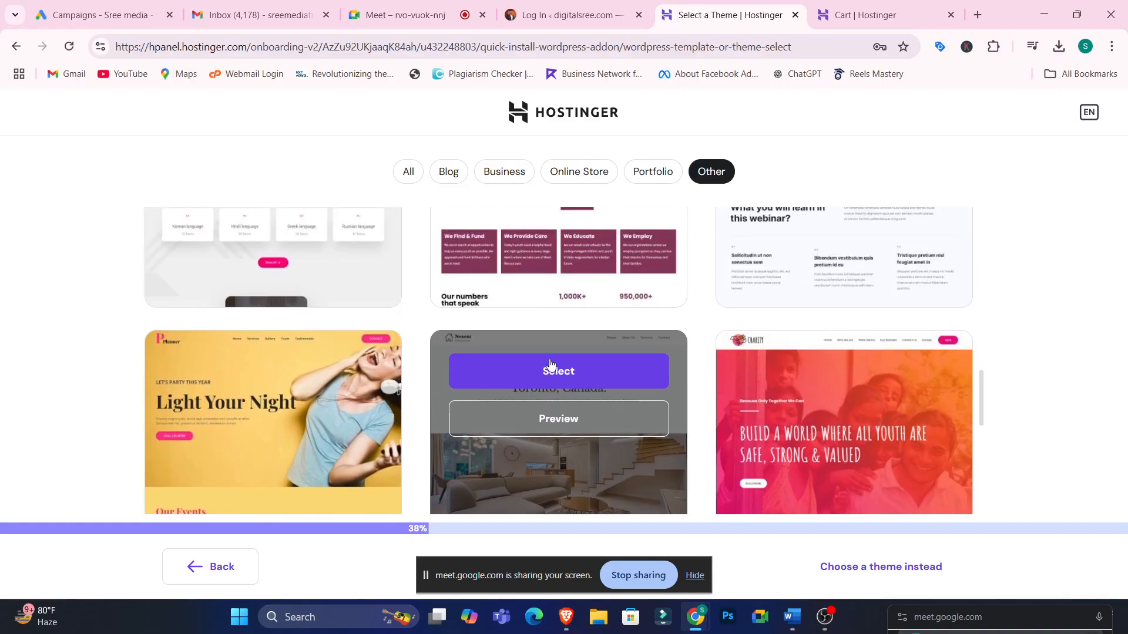
{"action": "scroll", "coordinate": [549, 368], "scroll_direction": "down", "scroll_amount": 3}
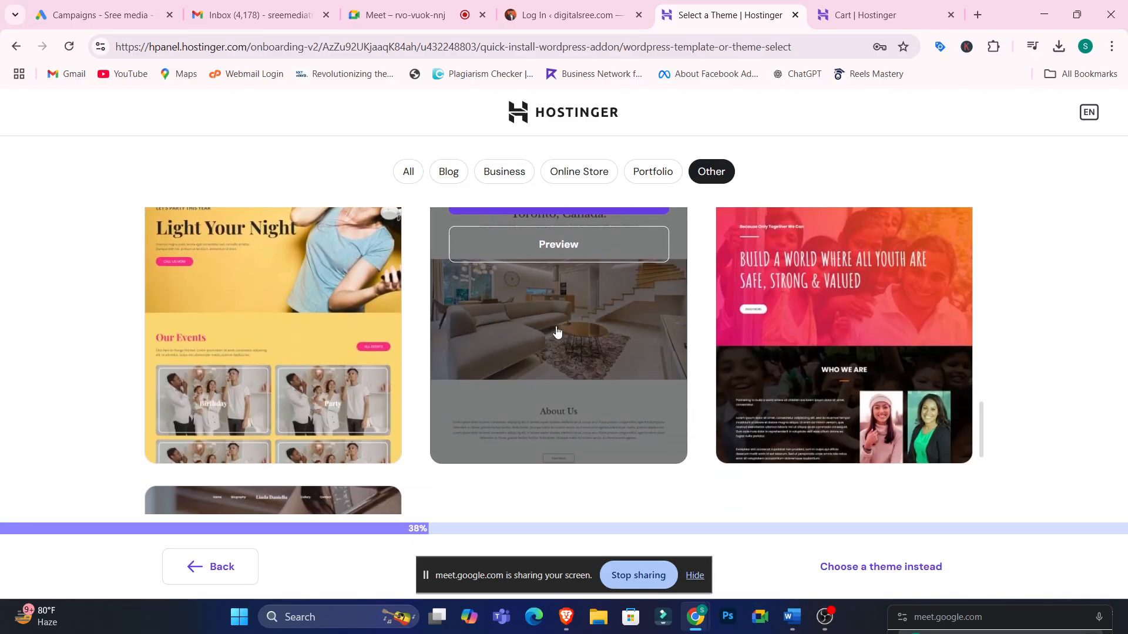
{"action": "scroll", "coordinate": [567, 364], "scroll_direction": "down", "scroll_amount": 3}
{"action": "scroll", "coordinate": [559, 331], "scroll_direction": "down", "scroll_amount": 2}
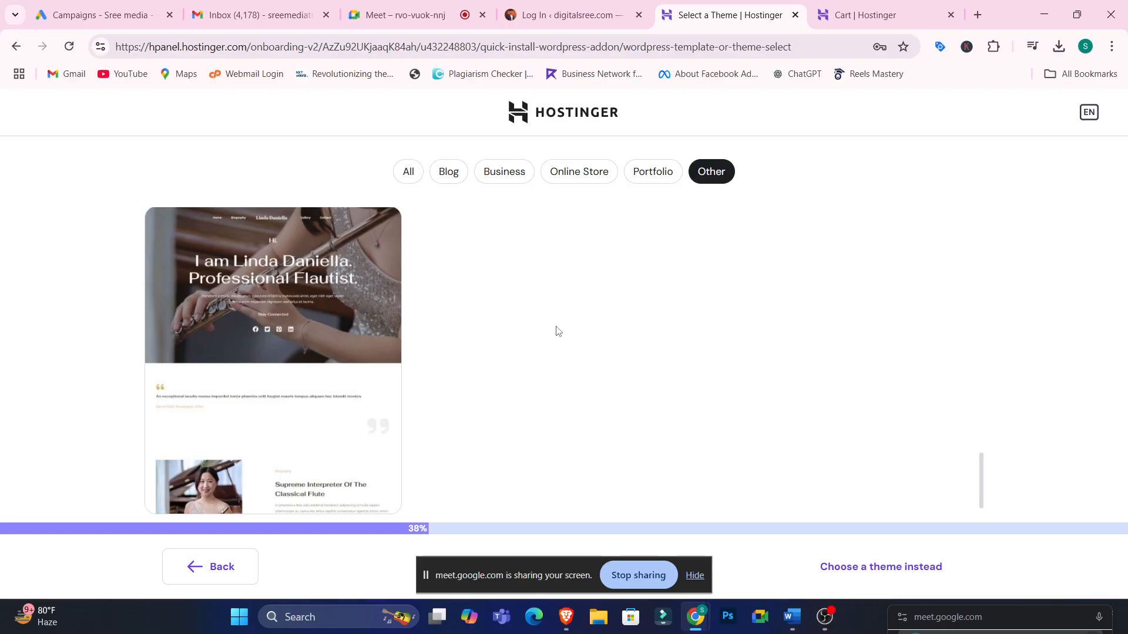
{"action": "scroll", "coordinate": [557, 331], "scroll_direction": "up", "scroll_amount": 20}
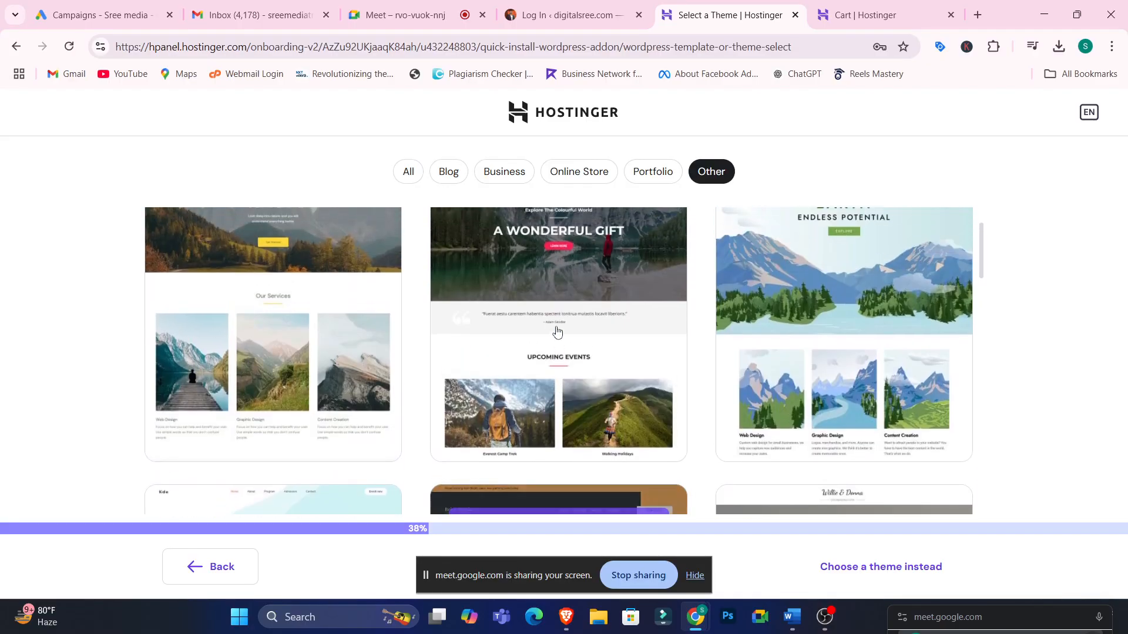
{"action": "left_click", "coordinate": [413, 182]}
{"action": "scroll", "coordinate": [738, 297], "scroll_direction": "down", "scroll_amount": 6}
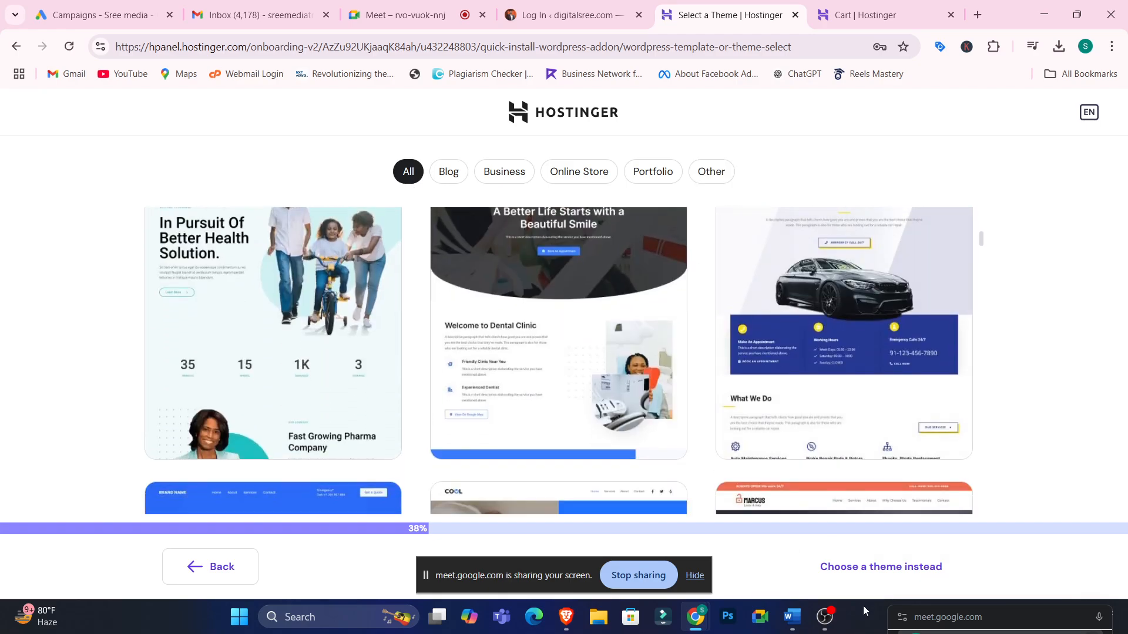
{"action": "left_click", "coordinate": [883, 577]}
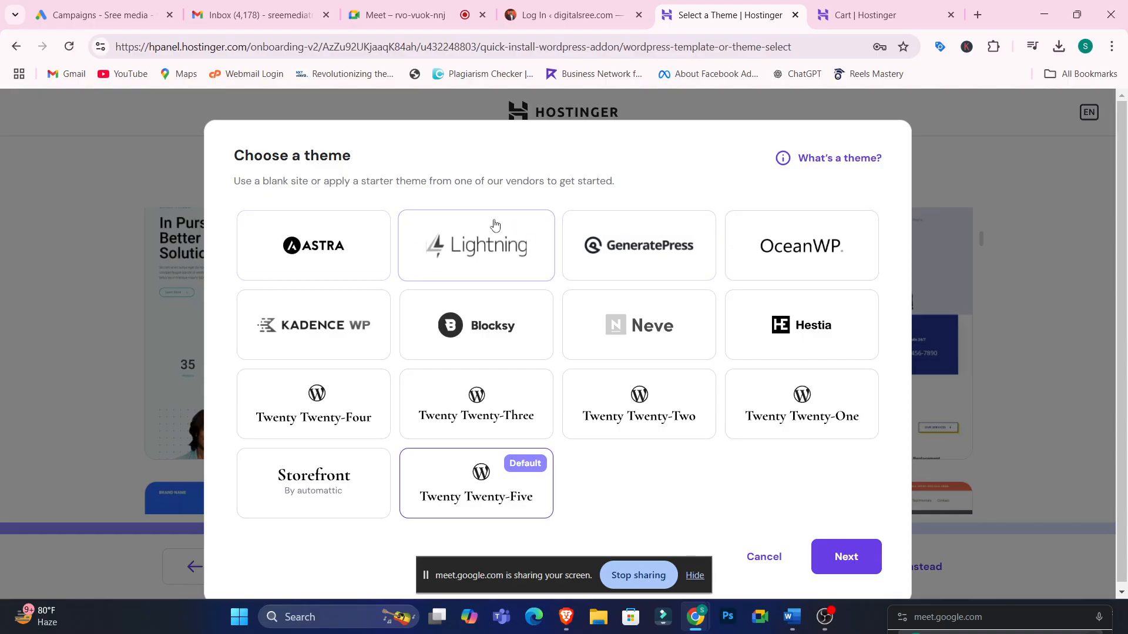
Select Astra instead of Twenty Twenty-Five as the starter theme and confirm it.
{"action": "left_click", "coordinate": [349, 235]}
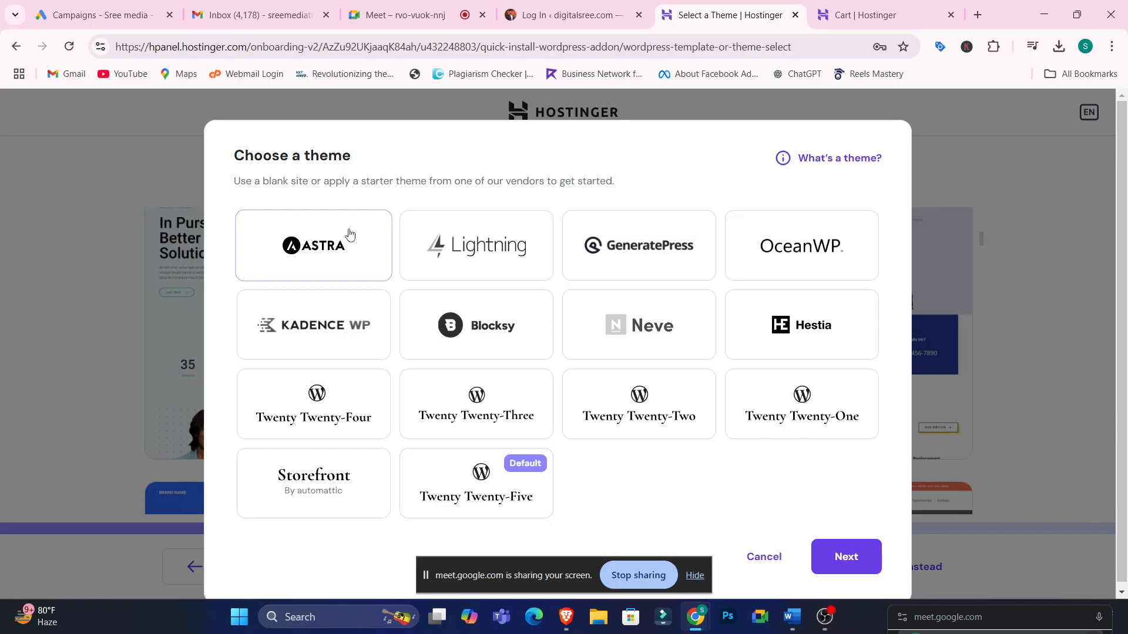
{"action": "scroll", "coordinate": [377, 287], "scroll_direction": "down", "scroll_amount": 1}
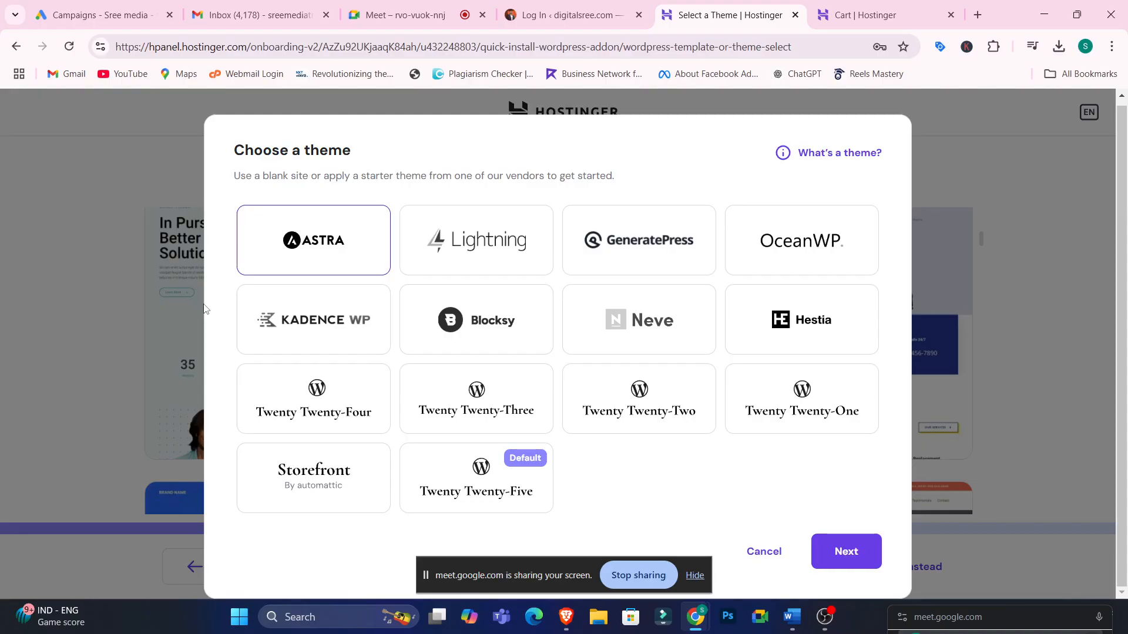
{"action": "right_click", "coordinate": [223, 311]}
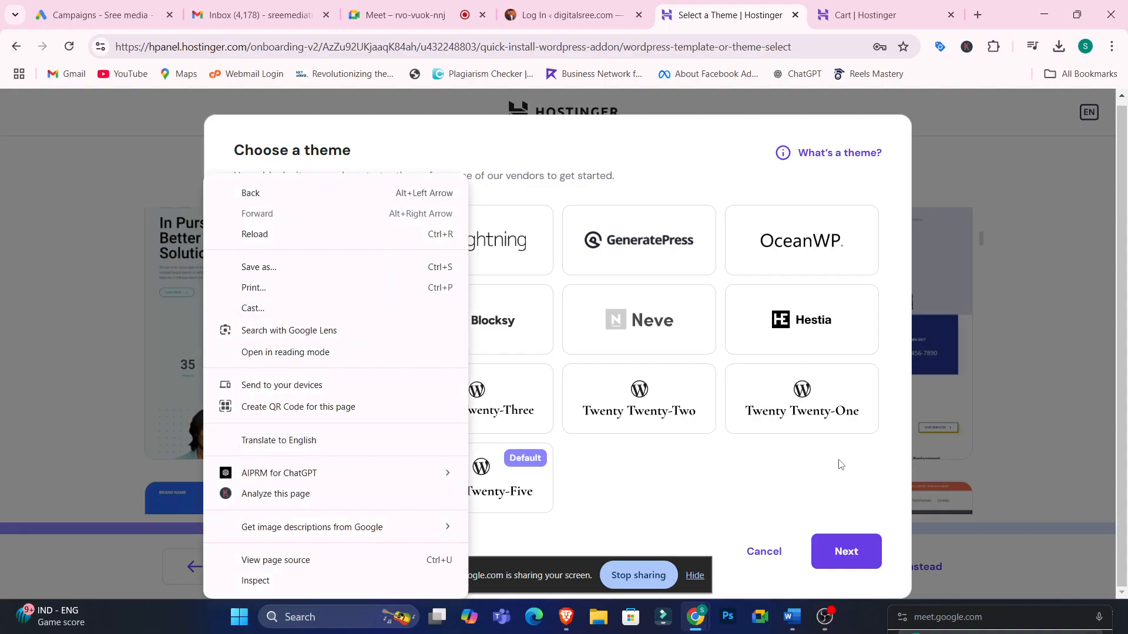
{"action": "left_click", "coordinate": [763, 479]}
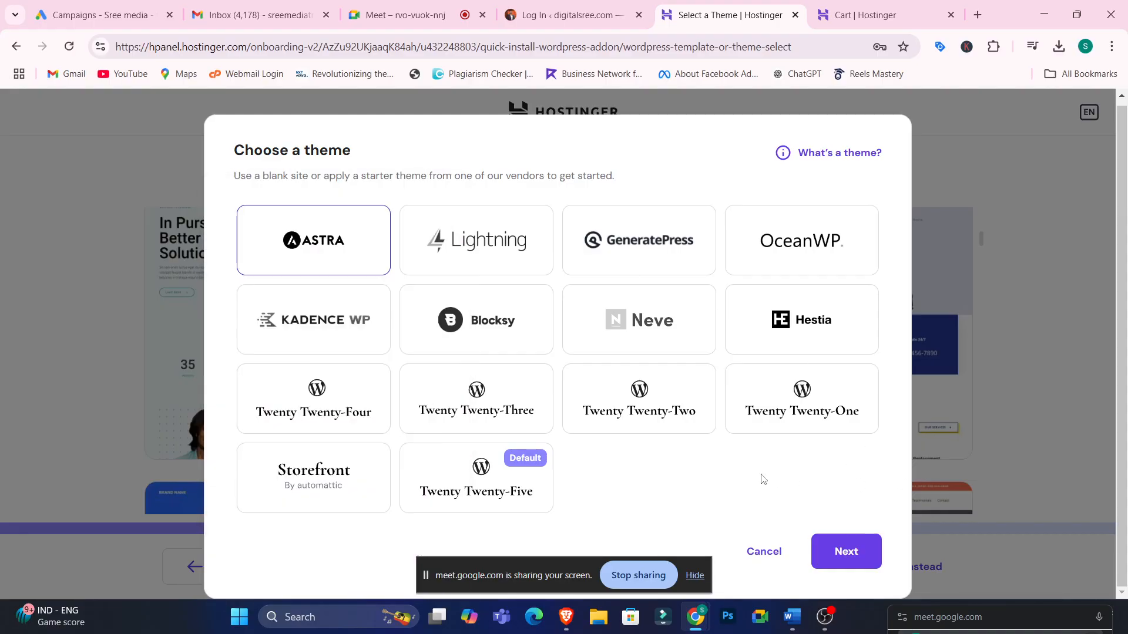
{"action": "left_click", "coordinate": [851, 556]}
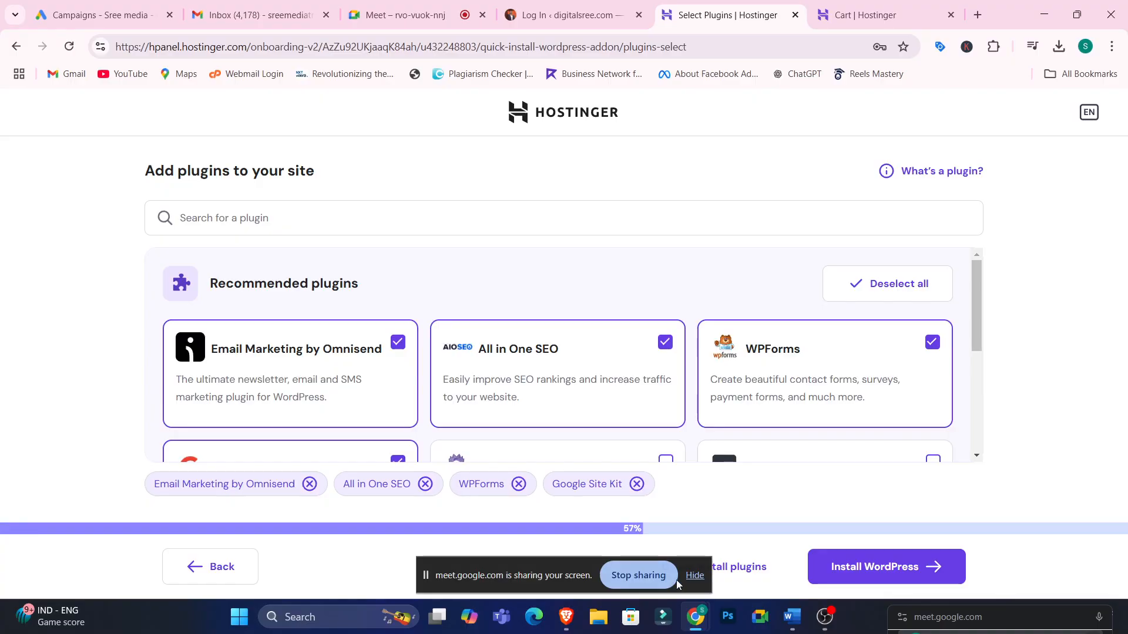
Dismiss the screen-sharing bar and choose 'Do not install plugins' in the WordPress setup wizard.
{"action": "left_click", "coordinate": [694, 576]}
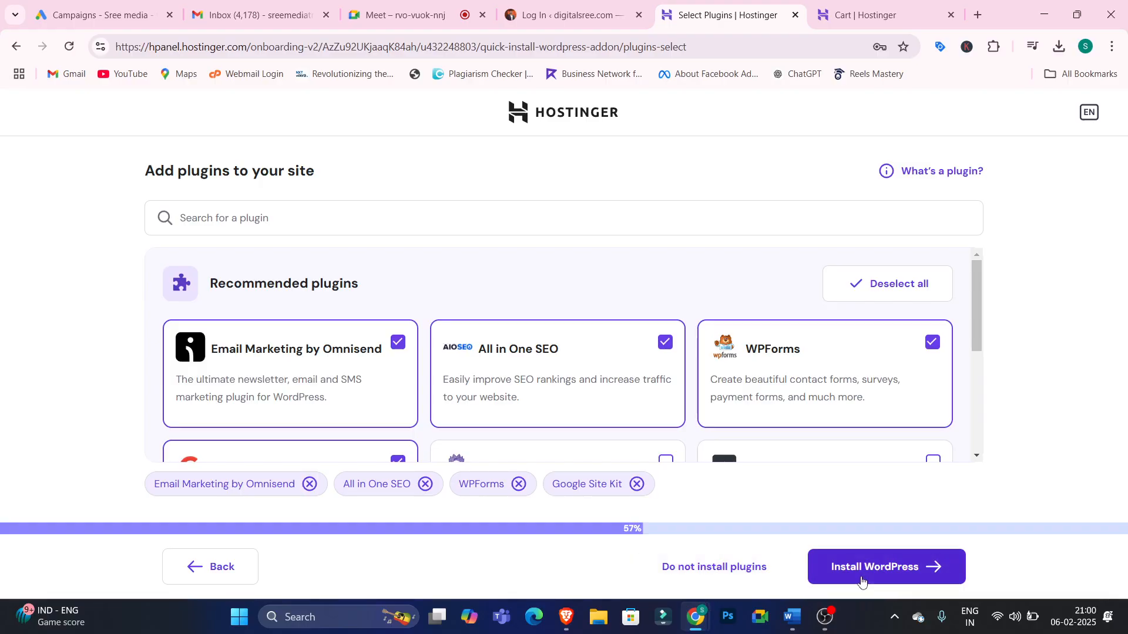
{"action": "scroll", "coordinate": [940, 443], "scroll_direction": "down", "scroll_amount": 2}
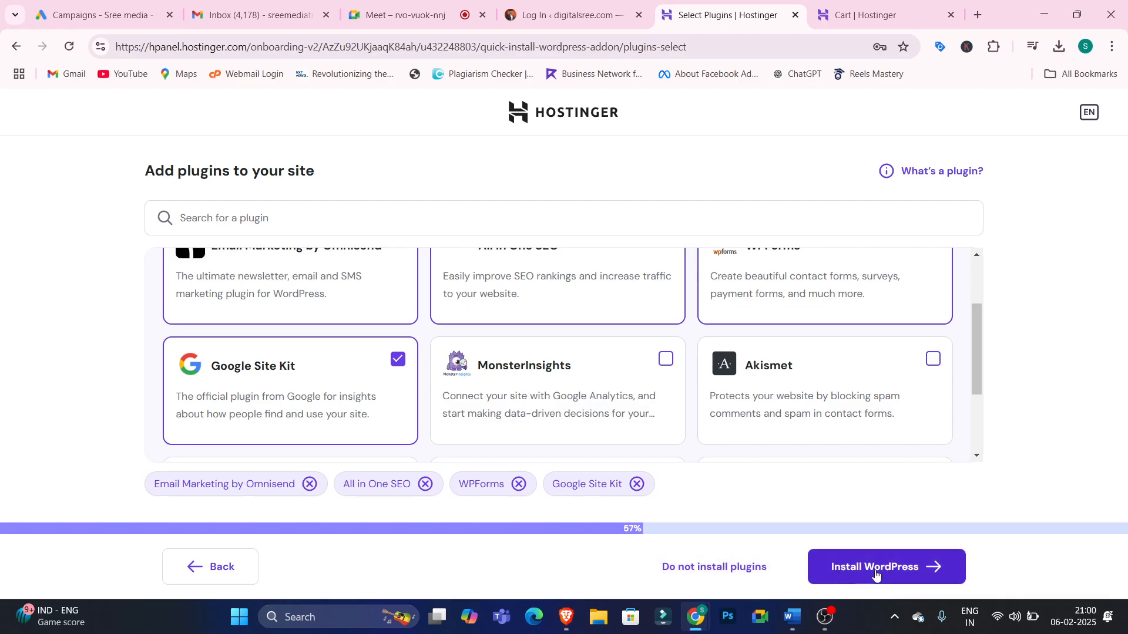
{"action": "scroll", "coordinate": [569, 373], "scroll_direction": "up", "scroll_amount": 3}
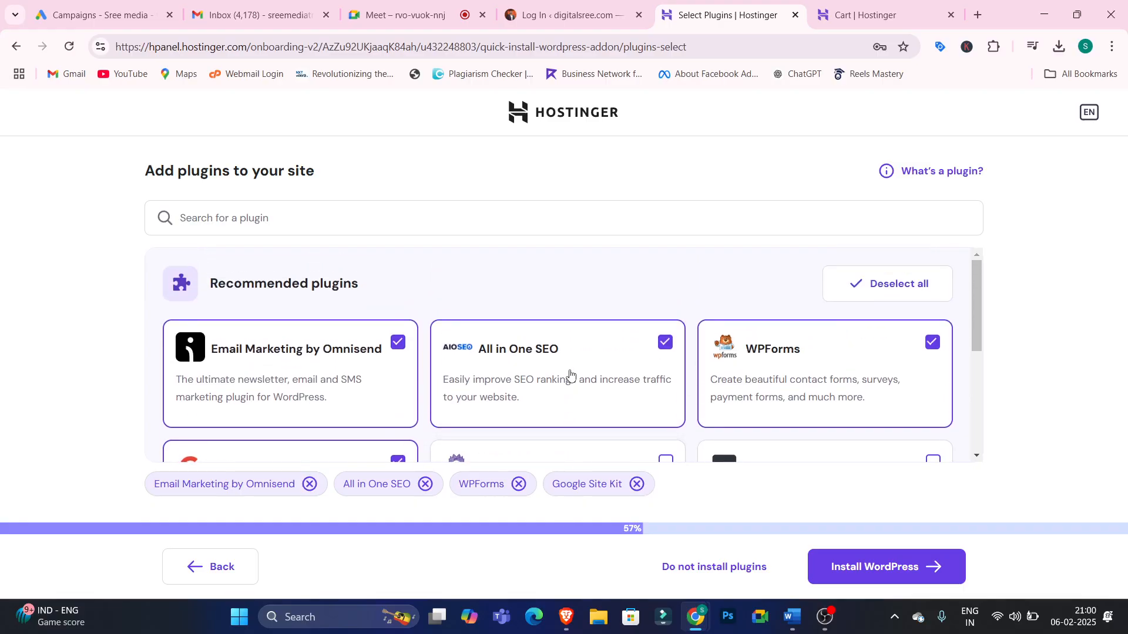
{"action": "scroll", "coordinate": [568, 374], "scroll_direction": "down", "scroll_amount": 2}
{"action": "scroll", "coordinate": [570, 374], "scroll_direction": "up", "scroll_amount": 2}
{"action": "scroll", "coordinate": [570, 374], "scroll_direction": "down", "scroll_amount": 3}
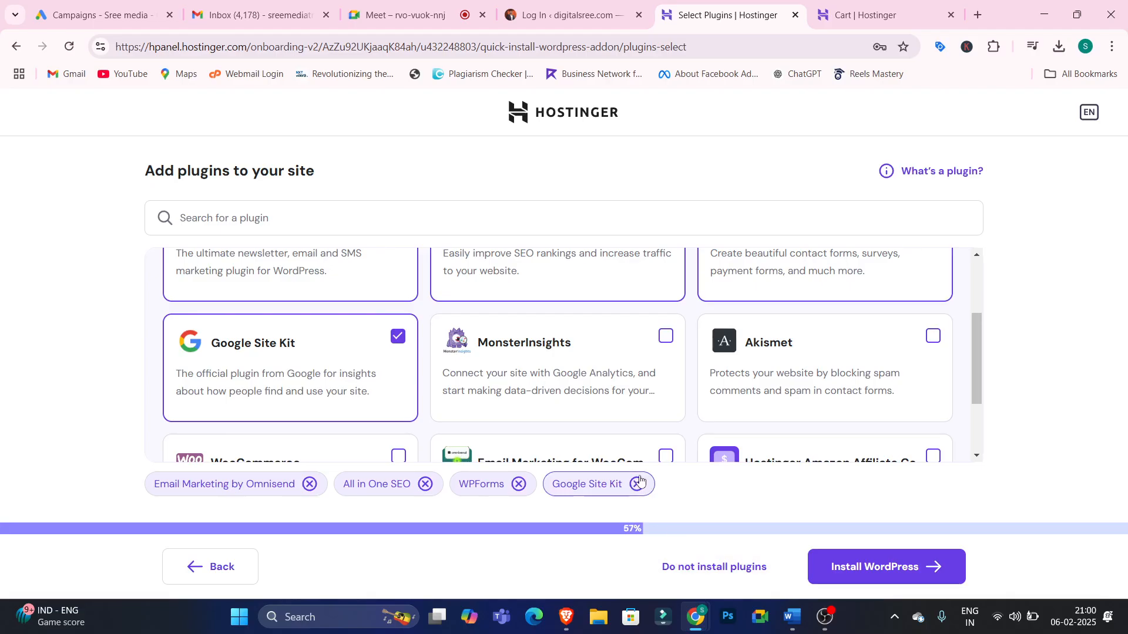
{"action": "left_click", "coordinate": [713, 578]}
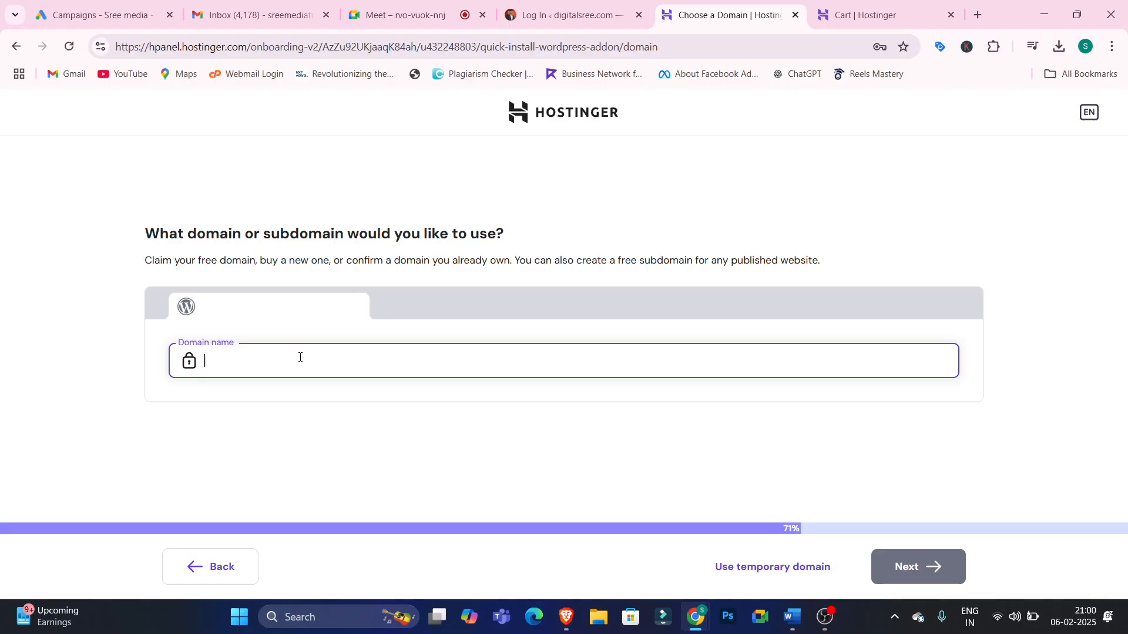
Enter digitalsree.com and pick the free subdomain staging.digitalsree.com.
{"action": "type", "text": "digitalsree.com"}
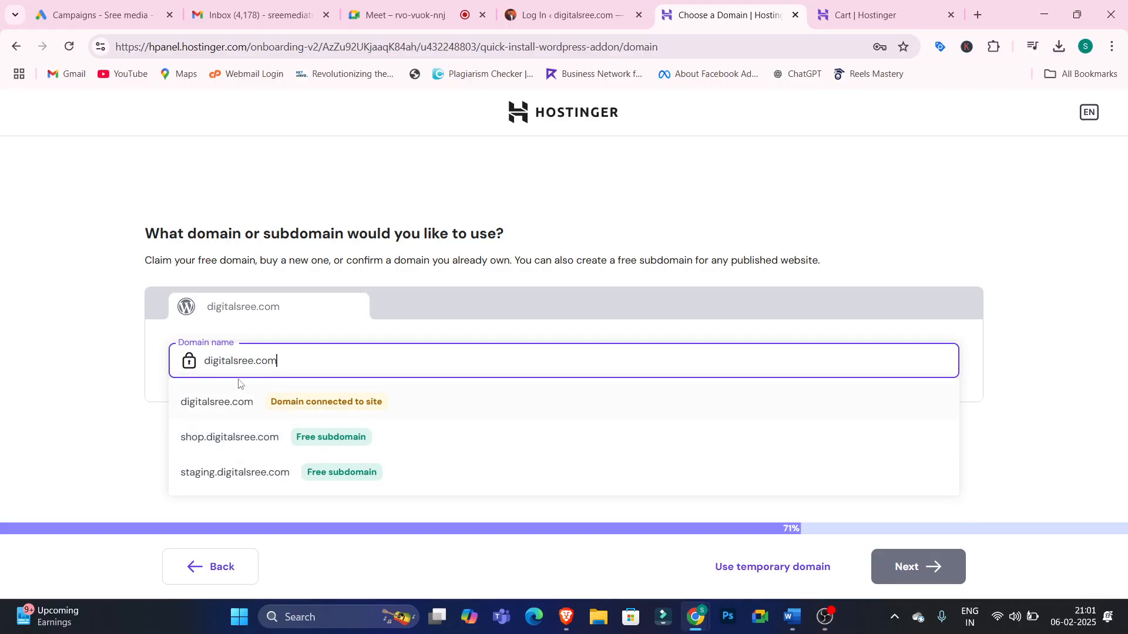
{"action": "left_click", "coordinate": [252, 473]}
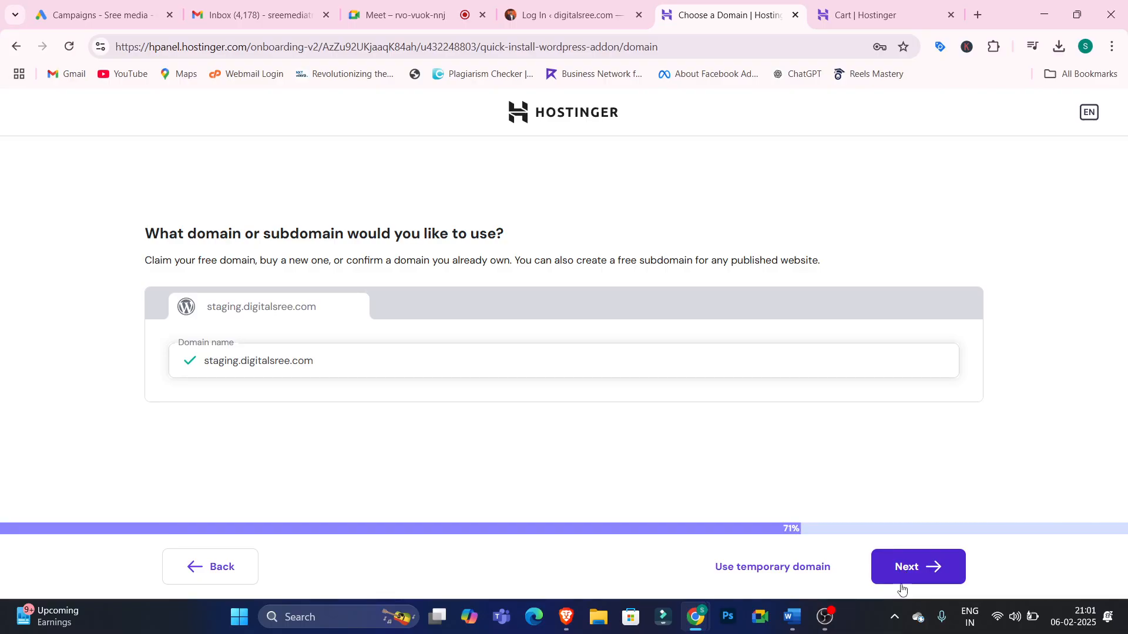
Replace 'staging' with 'user' to use user.digitalsree.com, then continue to install WordPress.
{"action": "left_click_drag", "start_coordinate": [240, 358], "coordinate": [203, 361]}
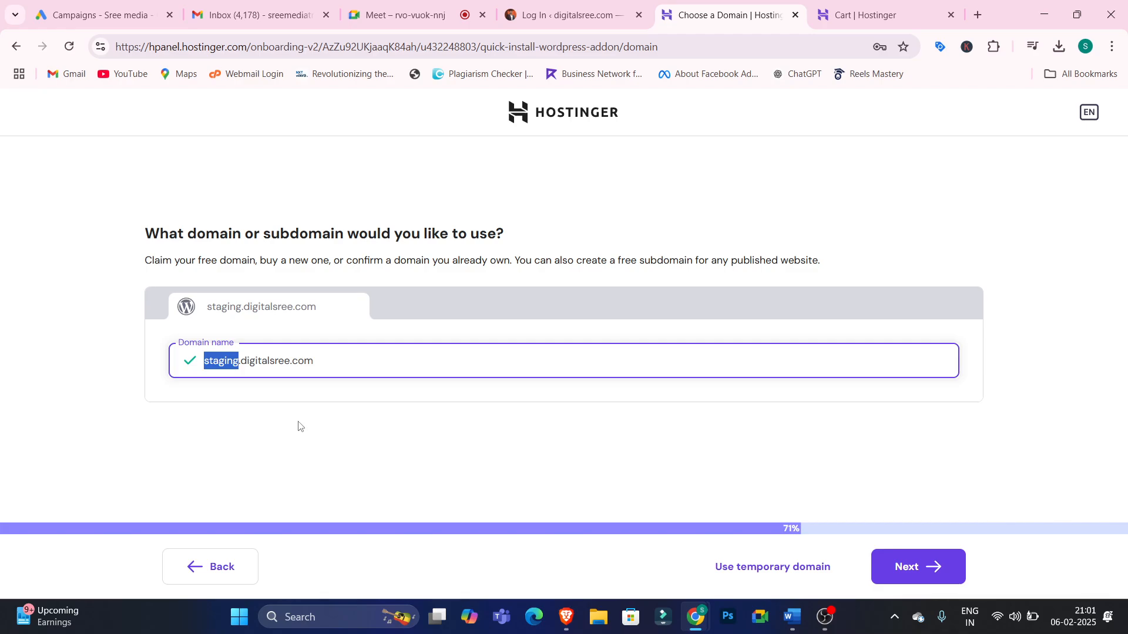
{"action": "key", "text": "BackSpace"}
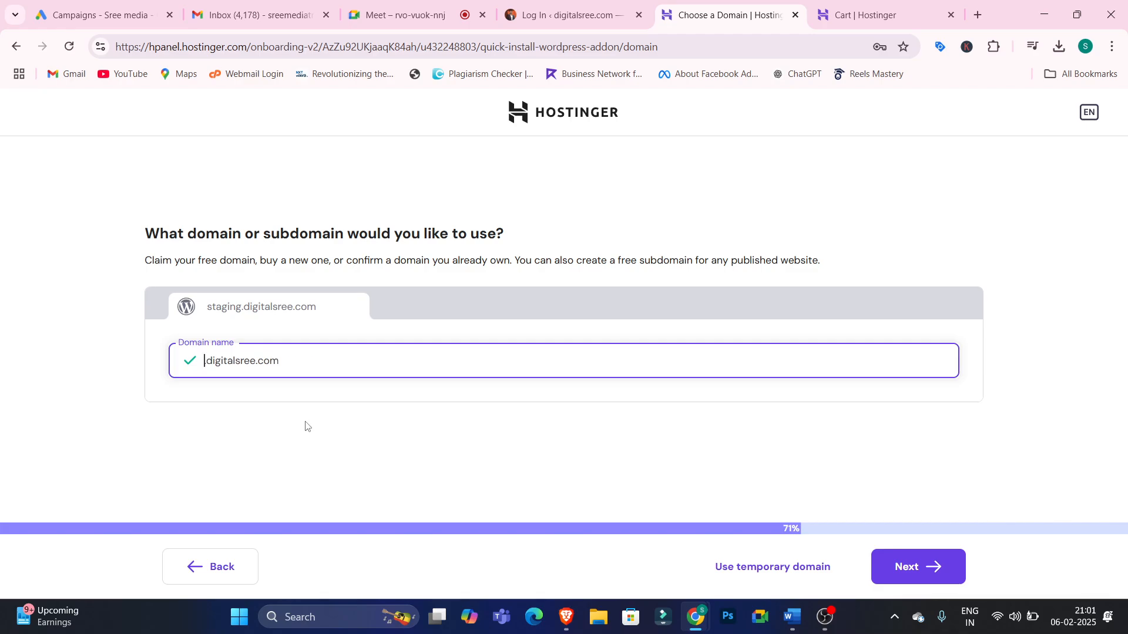
{"action": "type", "text": "user."}
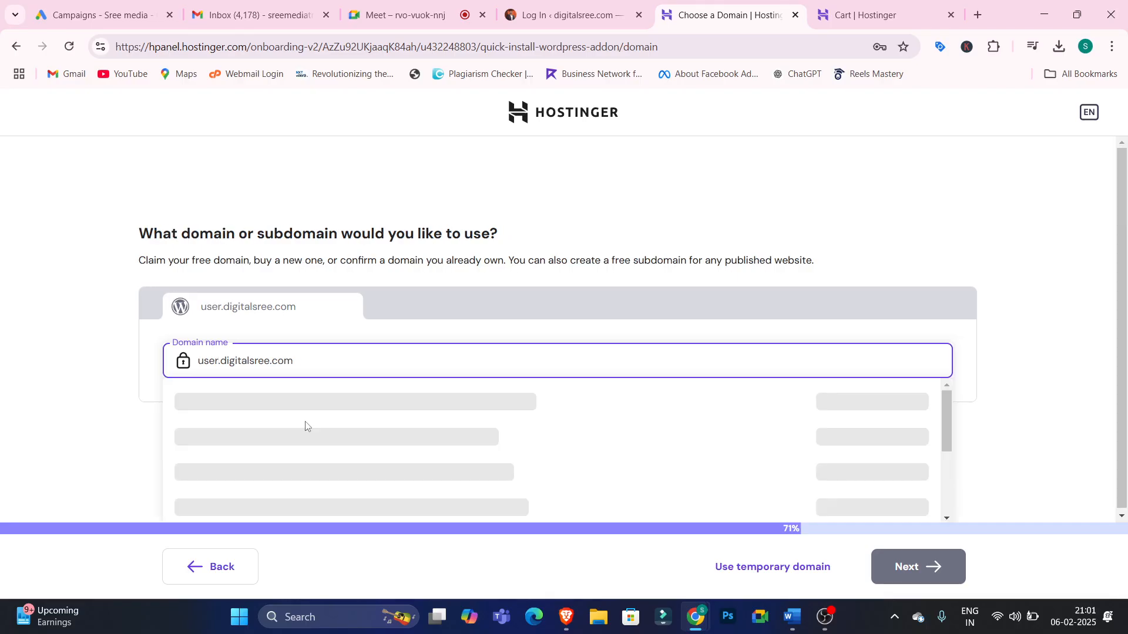
{"action": "left_click", "coordinate": [254, 398]}
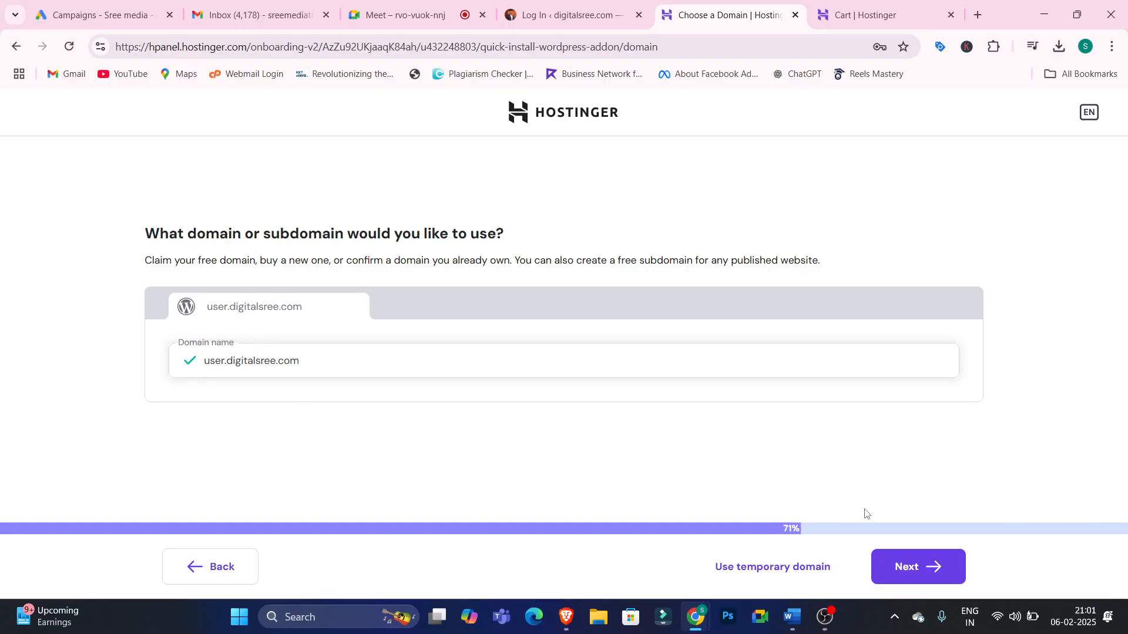
{"action": "left_click", "coordinate": [914, 578]}
{"action": "left_click", "coordinate": [917, 578]}
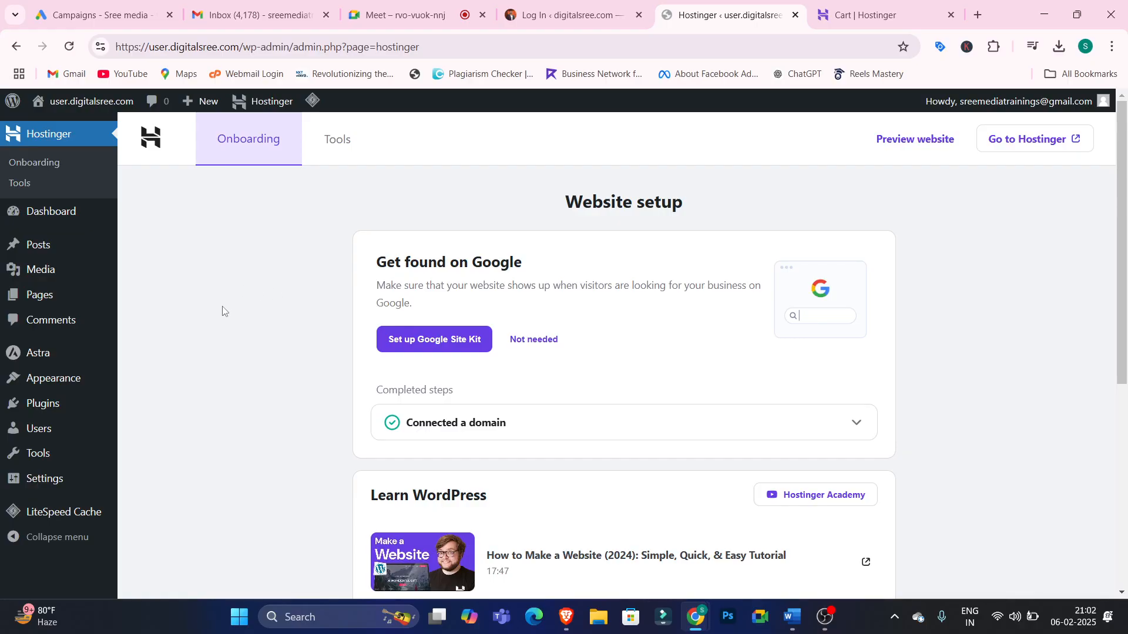
Visit the live user.digitalsree.com front page, then return to the 'Cart | Hostinger' tab.
{"action": "mouse_move", "coordinate": [70, 385]}
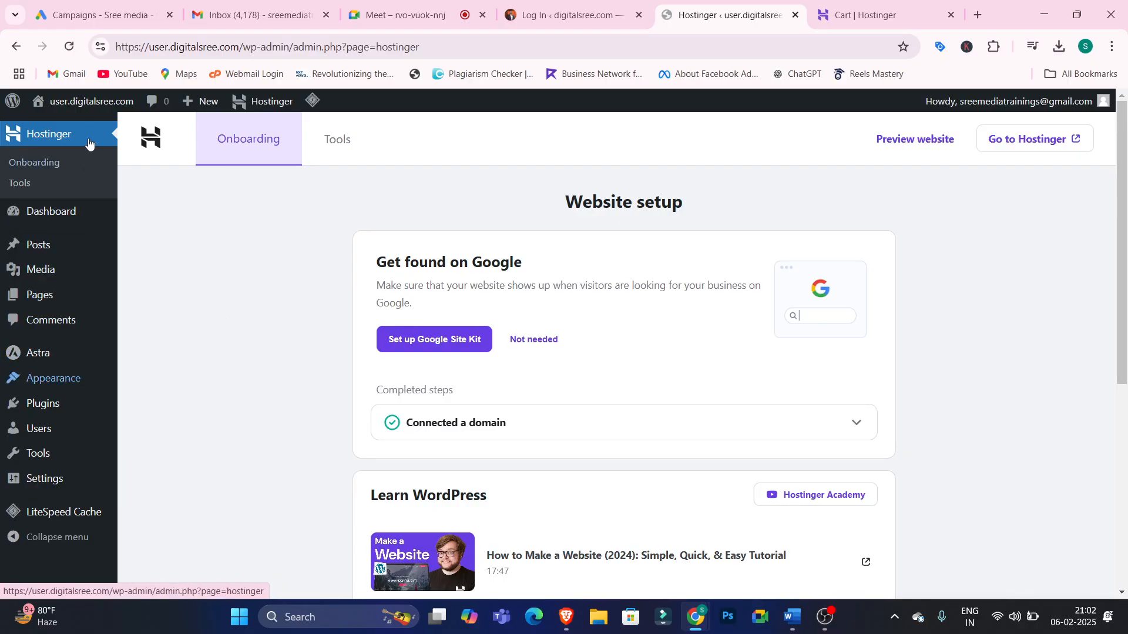
{"action": "mouse_move", "coordinate": [92, 104]}
{"action": "left_click", "coordinate": [52, 130]}
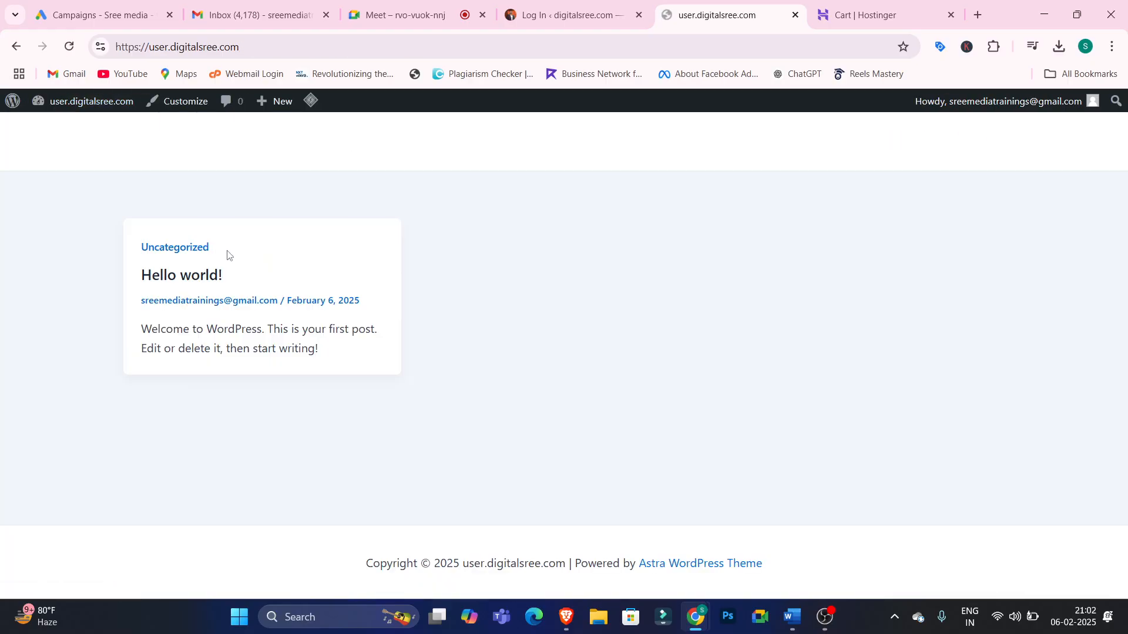
{"action": "mouse_move", "coordinate": [85, 113]}
{"action": "left_click", "coordinate": [879, 15]}
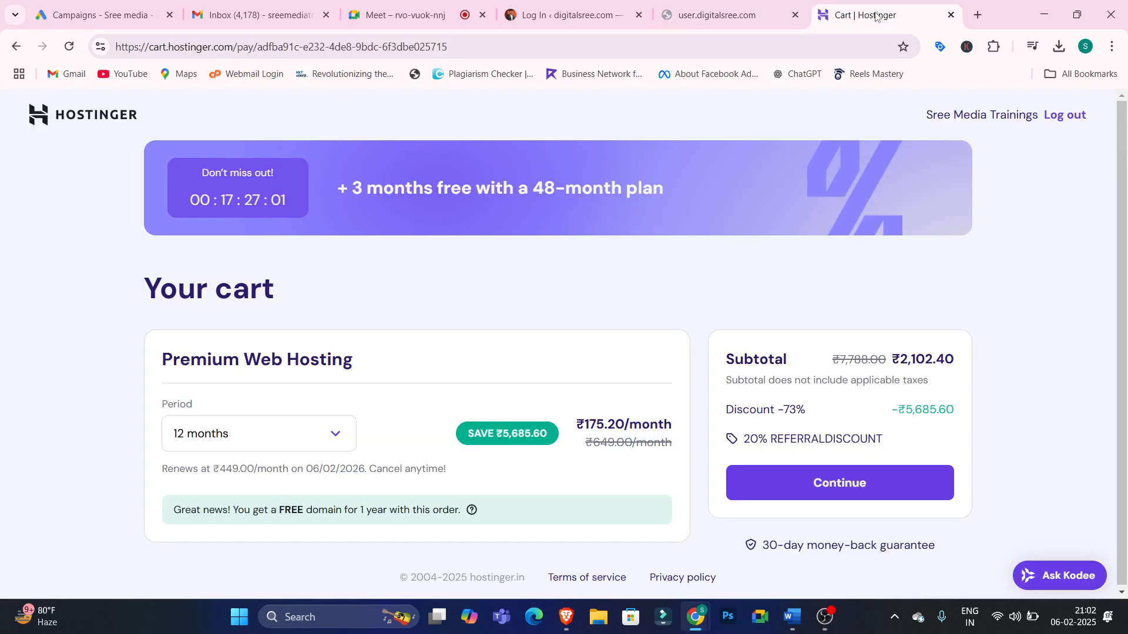
Go to the Hostinger home page and open a new Chrome tab.
{"action": "left_click", "coordinate": [87, 118]}
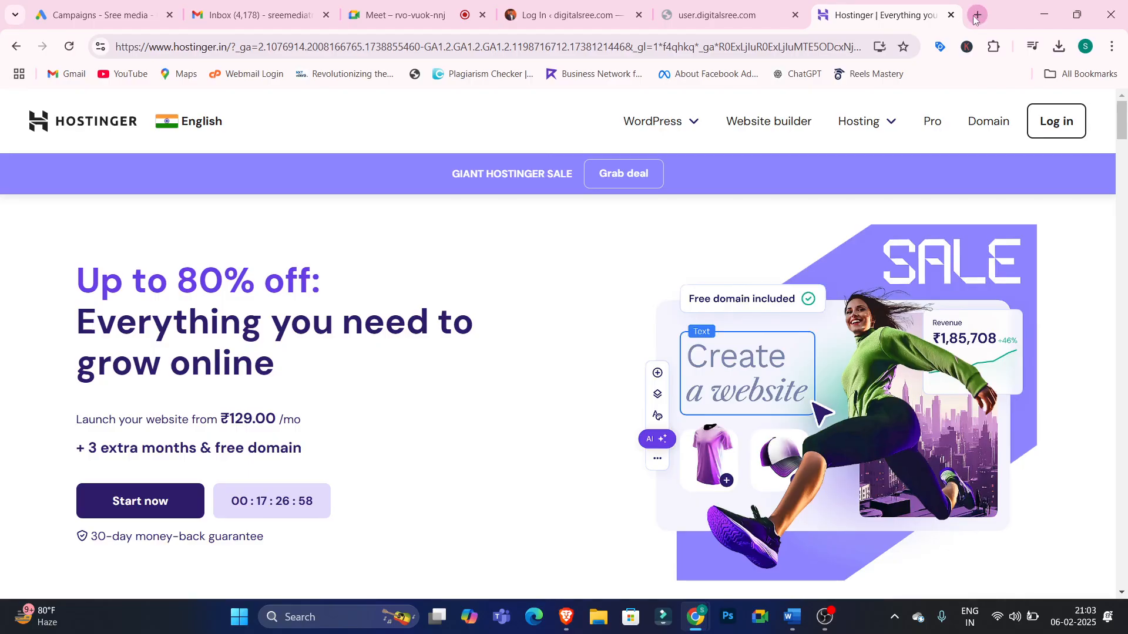
{"action": "left_click", "coordinate": [976, 15]}
{"action": "left_click", "coordinate": [574, 51]}
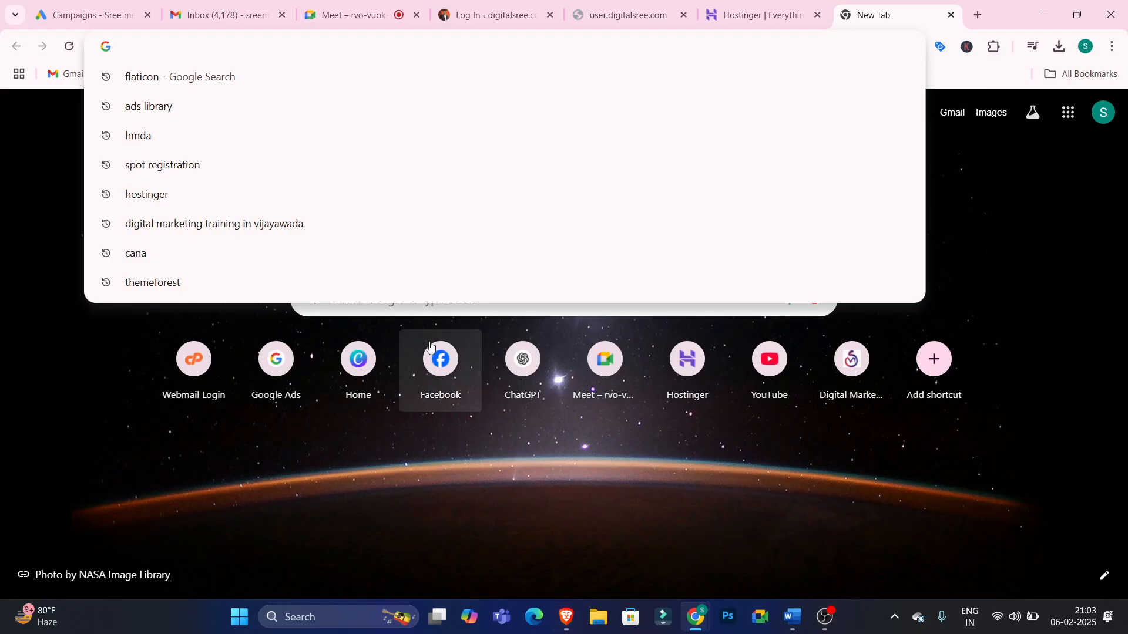
Switch to the Brave window and go from the interior designer results to the ThemeForest home page.
{"action": "mouse_move", "coordinate": [566, 617]}
{"action": "left_click", "coordinate": [562, 583]}
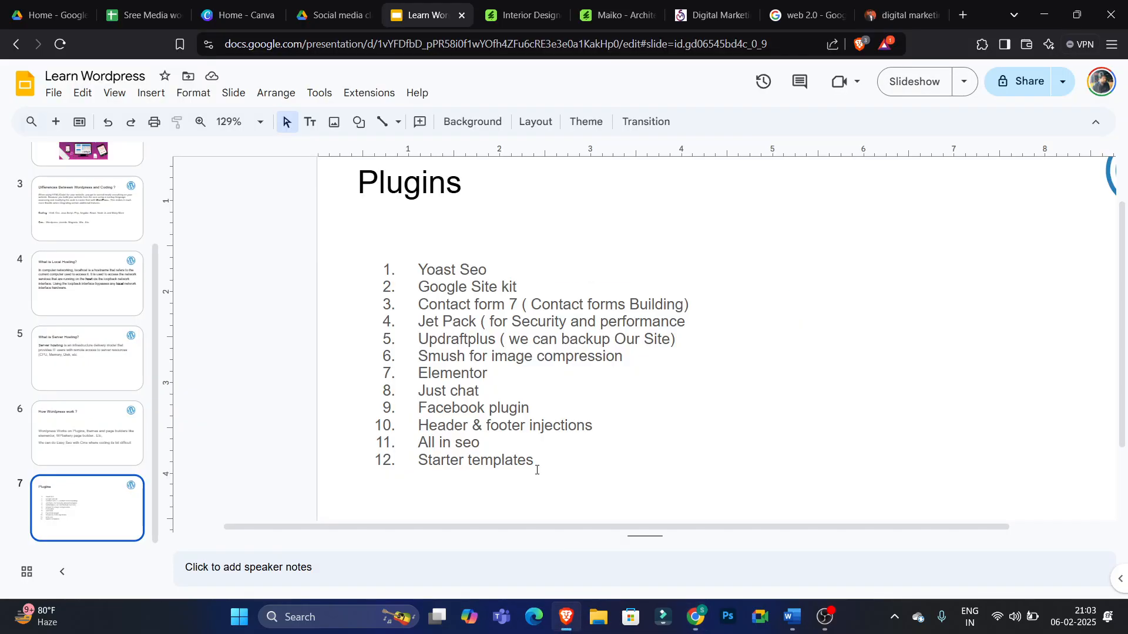
{"action": "left_click", "coordinate": [612, 18]}
{"action": "left_click", "coordinate": [524, 16]}
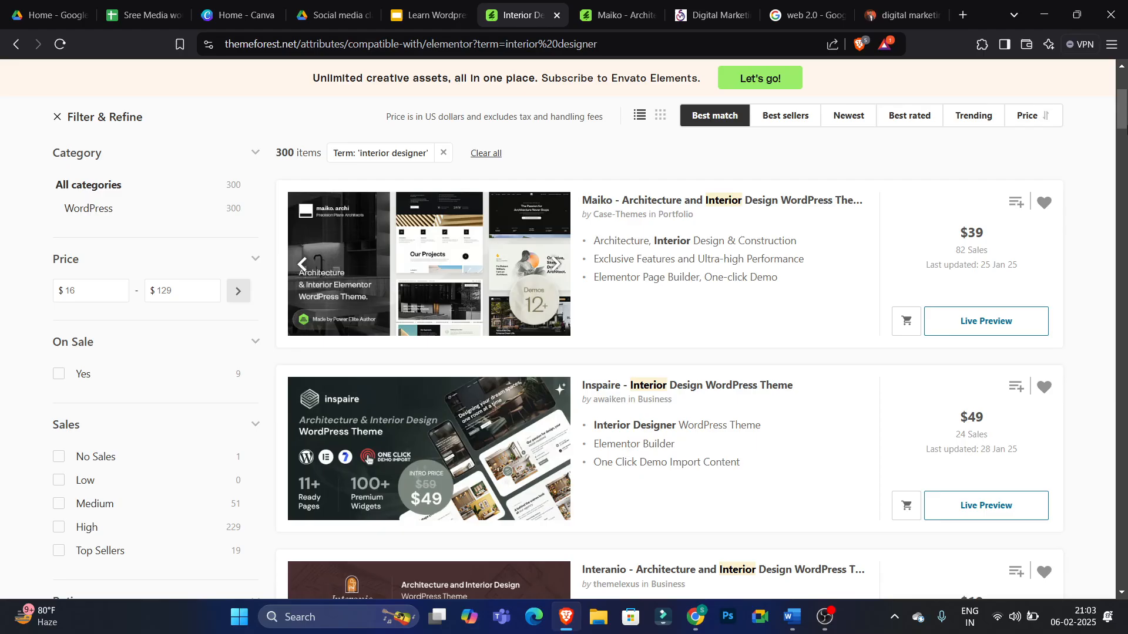
{"action": "scroll", "coordinate": [270, 134], "scroll_direction": "up", "scroll_amount": 3}
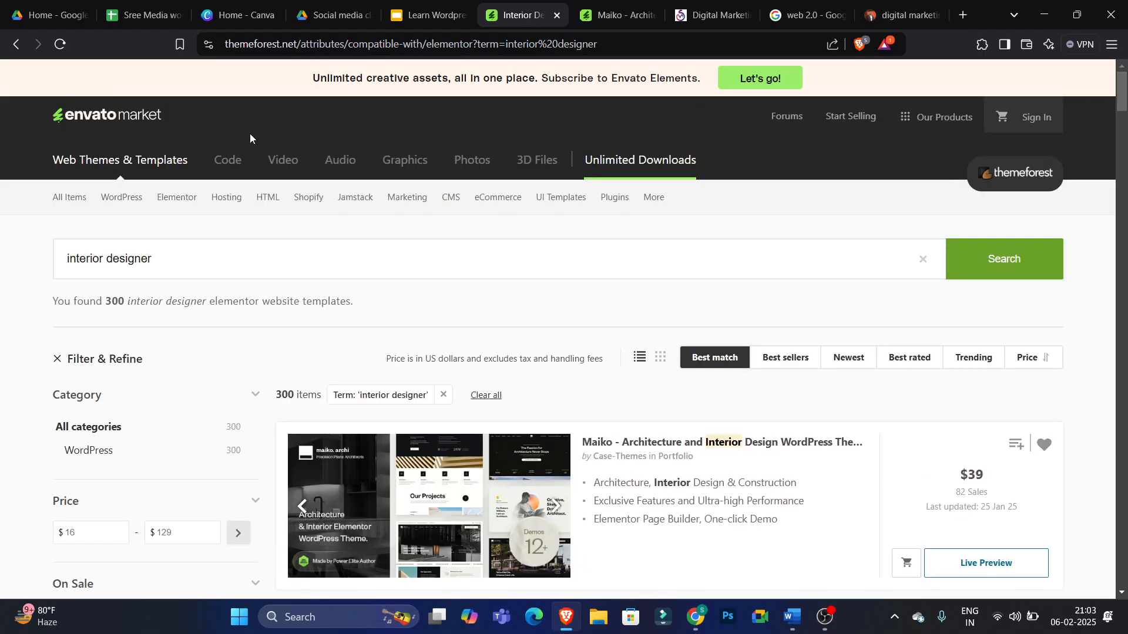
{"action": "left_click", "coordinate": [115, 121]}
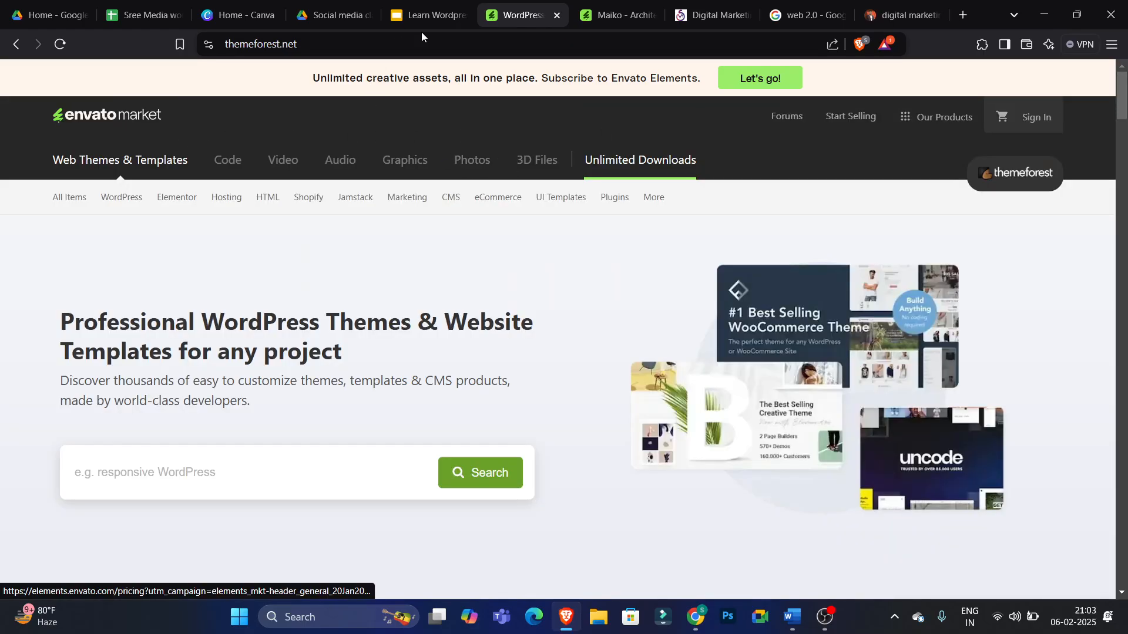
Search ThemeForest for the Profecient theme.
{"action": "left_click", "coordinate": [308, 47]}
{"action": "left_click", "coordinate": [308, 47]}
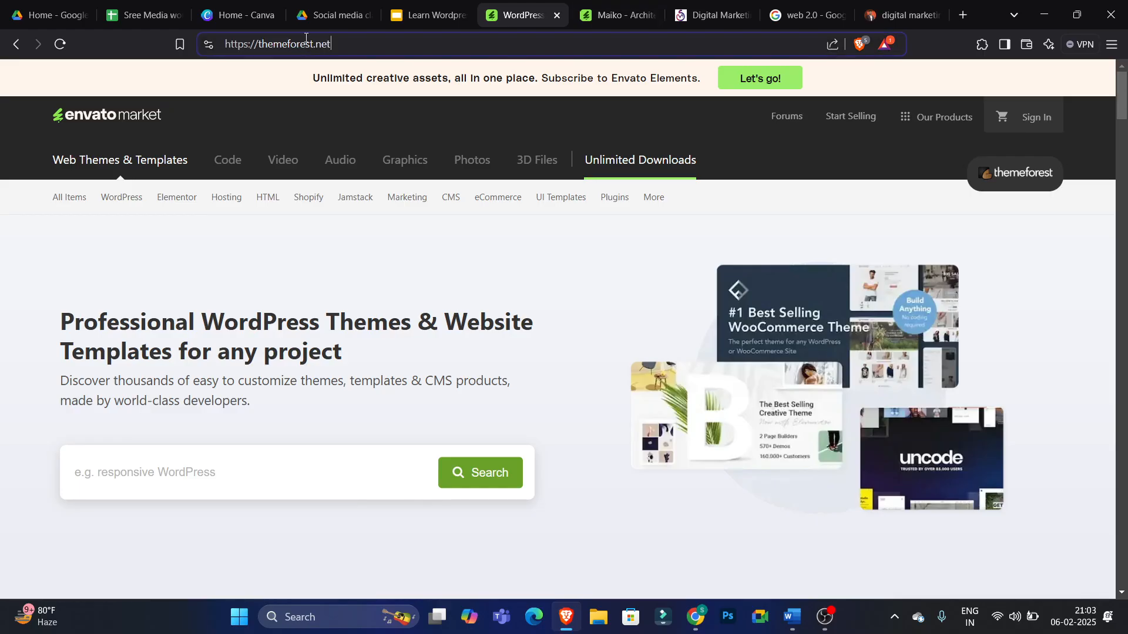
{"action": "left_click", "coordinate": [83, 122]}
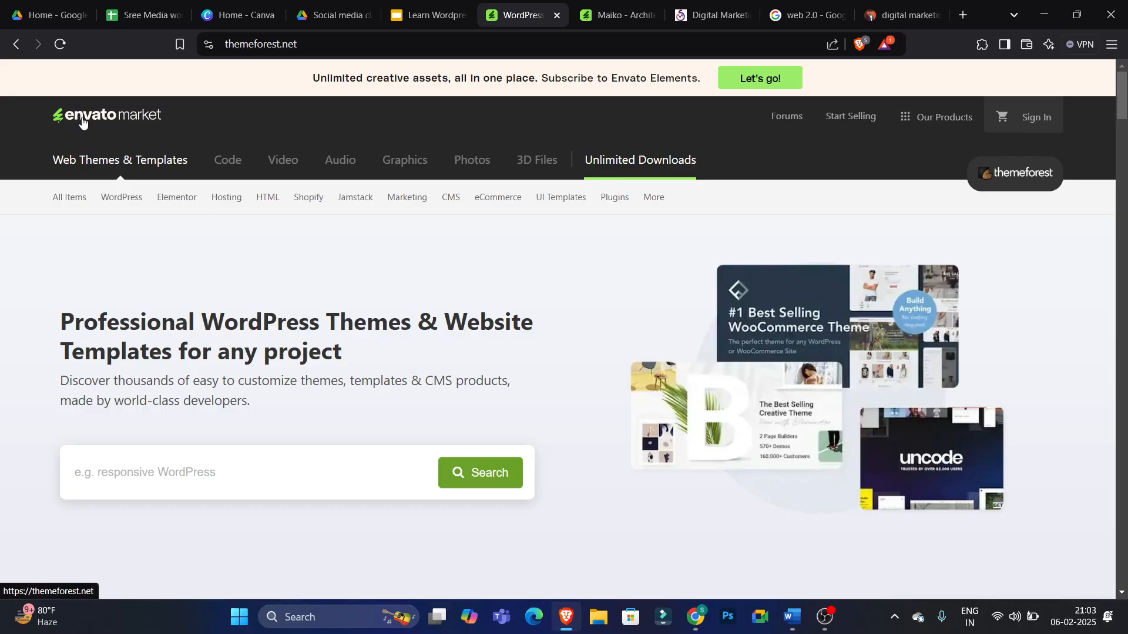
{"action": "left_click", "coordinate": [292, 477]}
{"action": "type", "text": "profecient"}
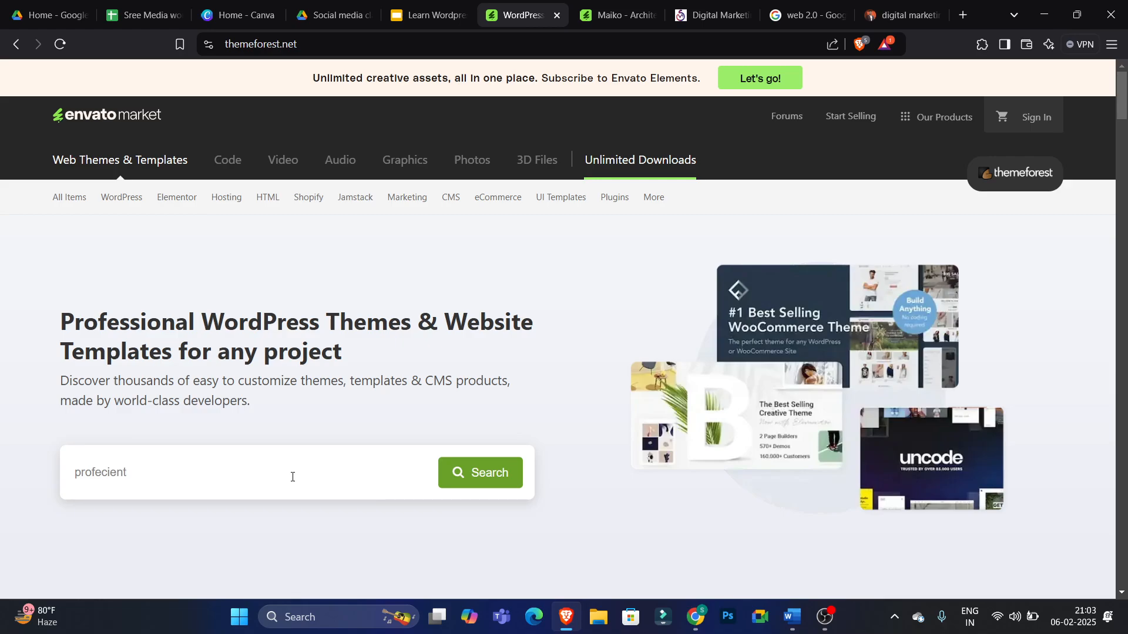
{"action": "key", "text": "Return"}
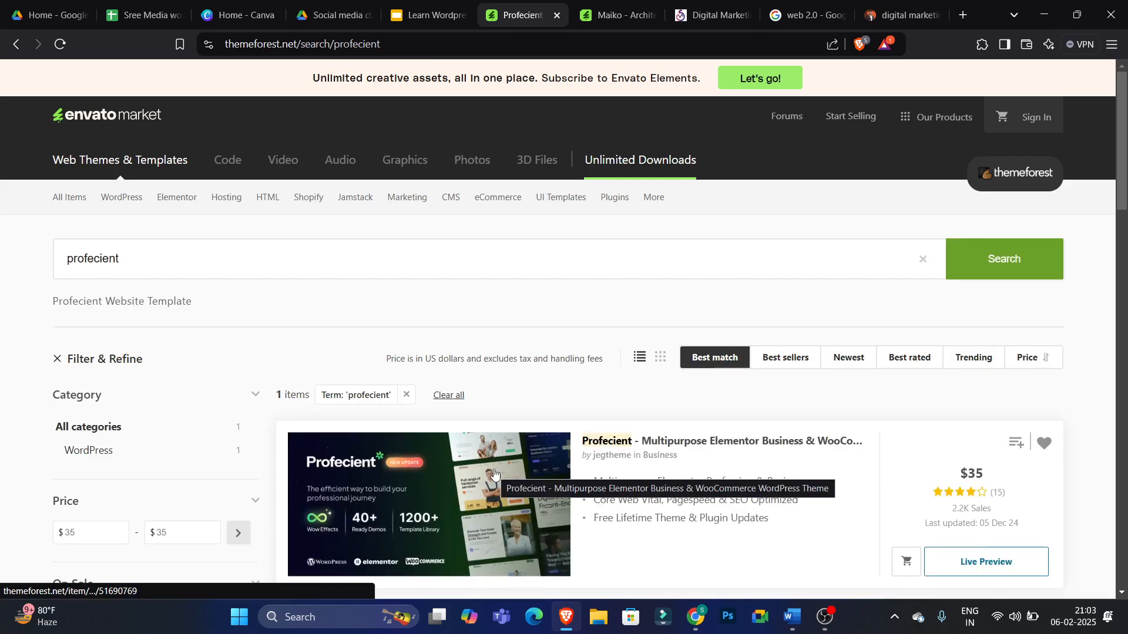
Open the Profecient theme's product page and launch its Live Preview.
{"action": "scroll", "coordinate": [1122, 184], "scroll_direction": "down", "scroll_amount": 4}
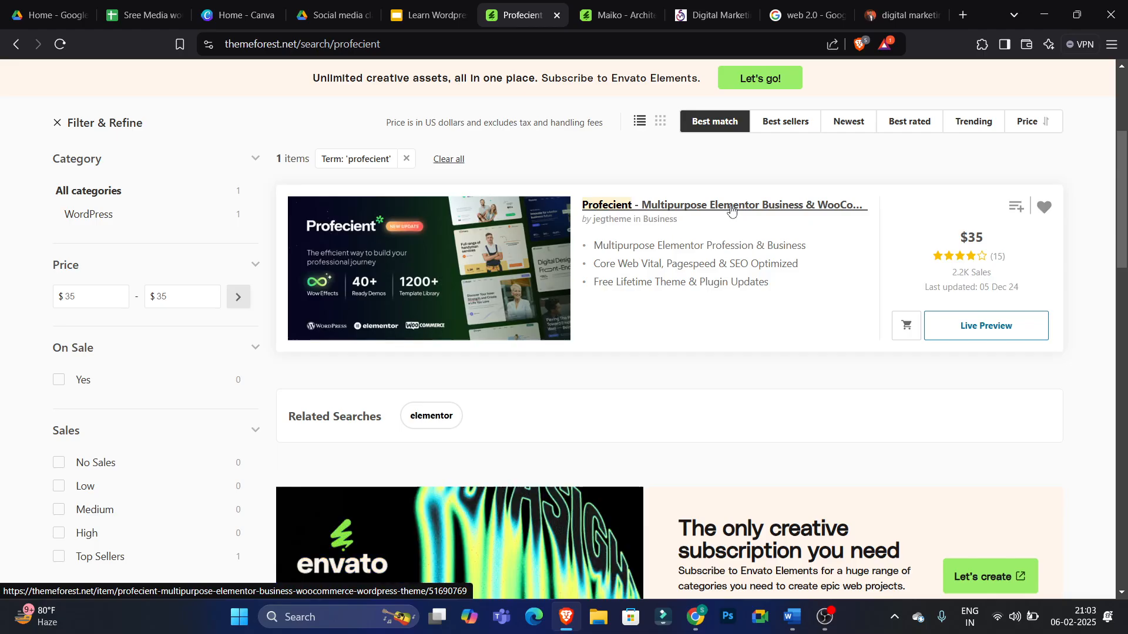
{"action": "left_click", "coordinate": [731, 210]}
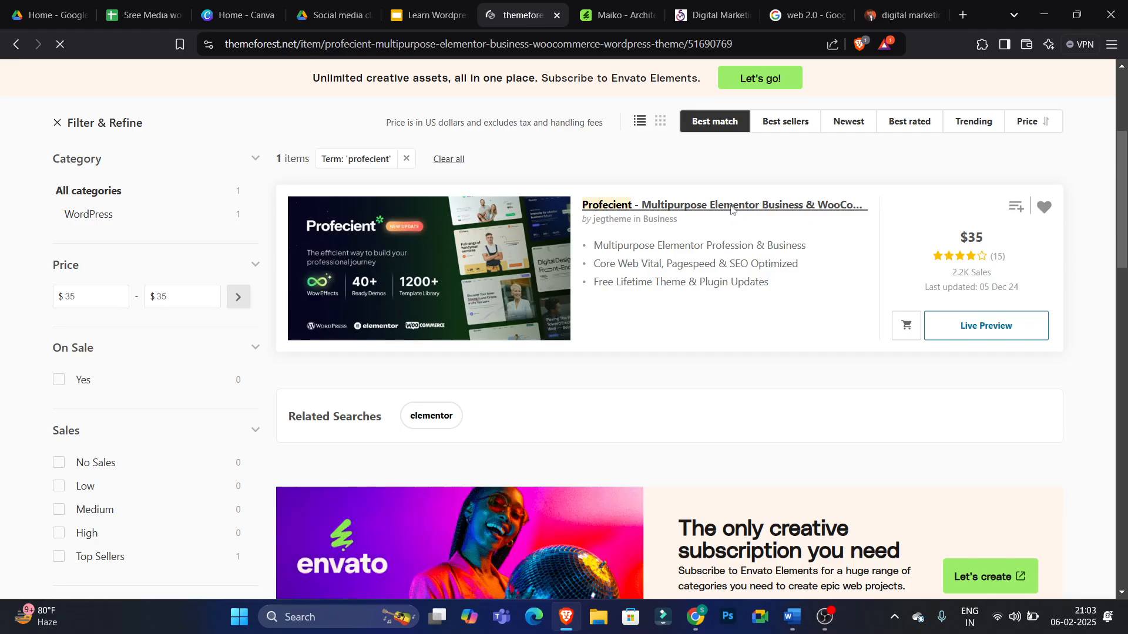
{"action": "scroll", "coordinate": [1122, 88], "scroll_direction": "down", "scroll_amount": 3}
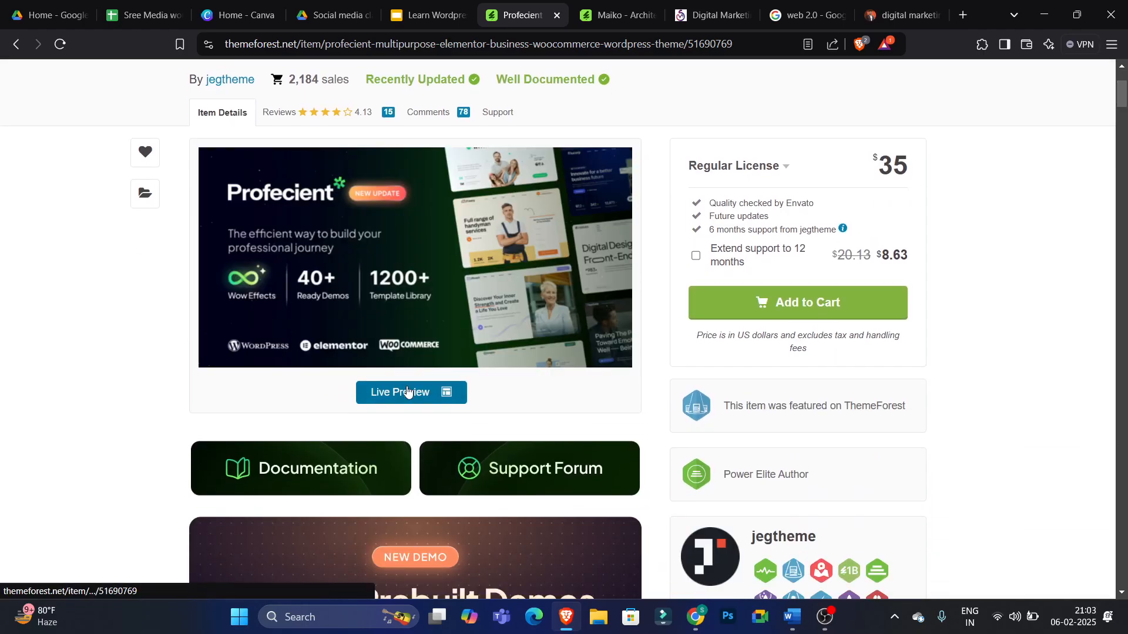
{"action": "left_click", "coordinate": [414, 392]}
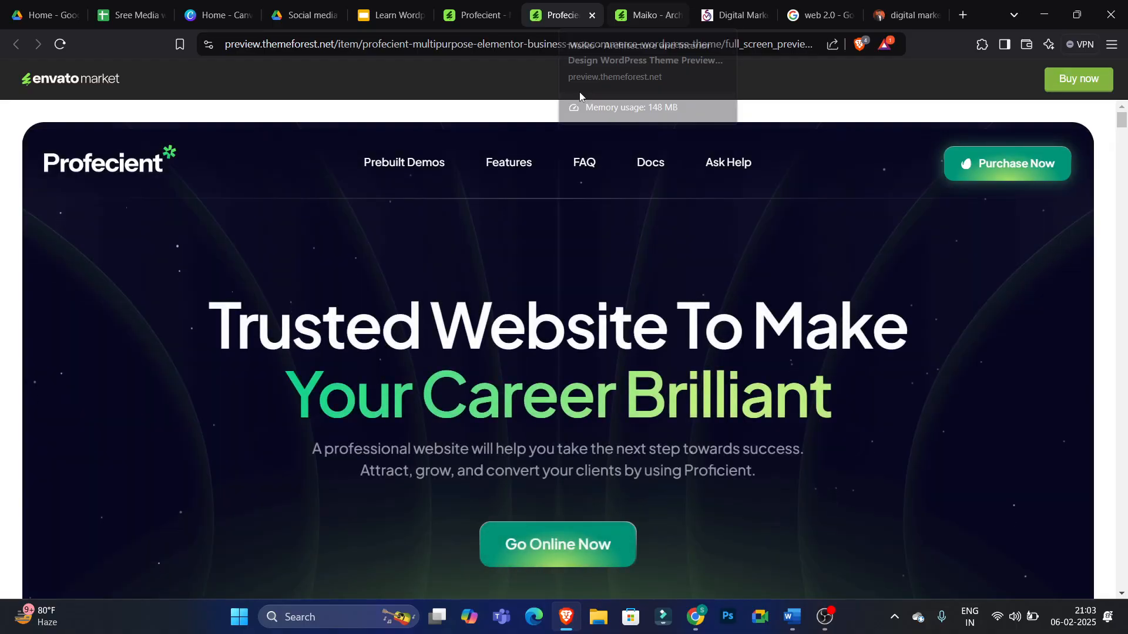
Scroll the Profecient preview past the prebuilt demos to the For Designer / Beginner / Marketer / Professional section.
{"action": "left_click_drag", "start_coordinate": [1121, 116], "coordinate": [1122, 138]}
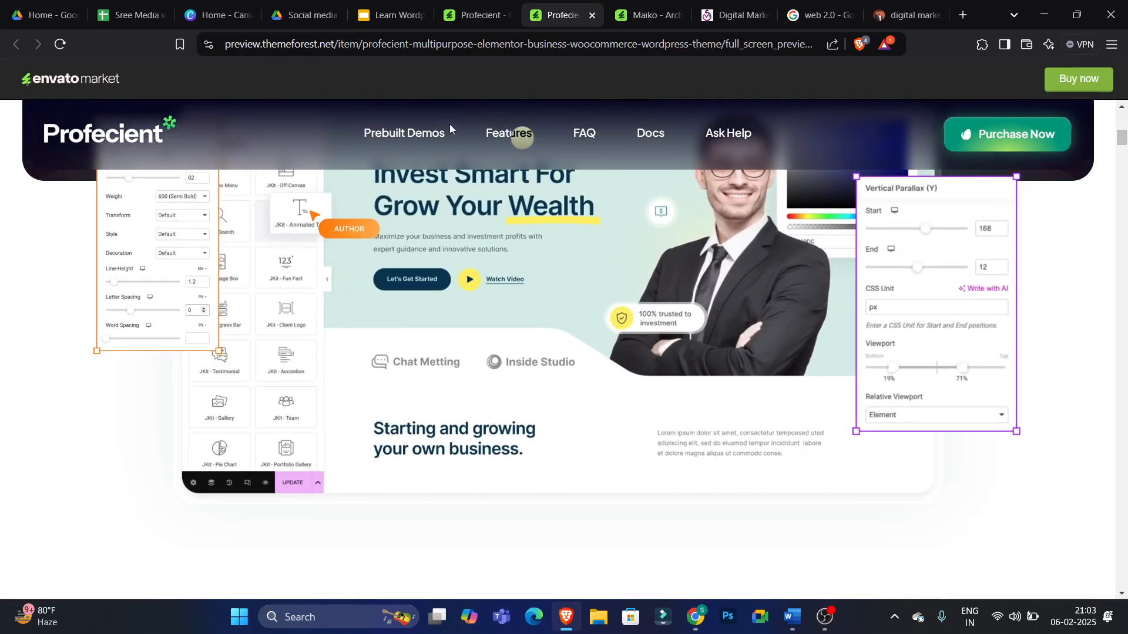
{"action": "left_click", "coordinate": [412, 132]}
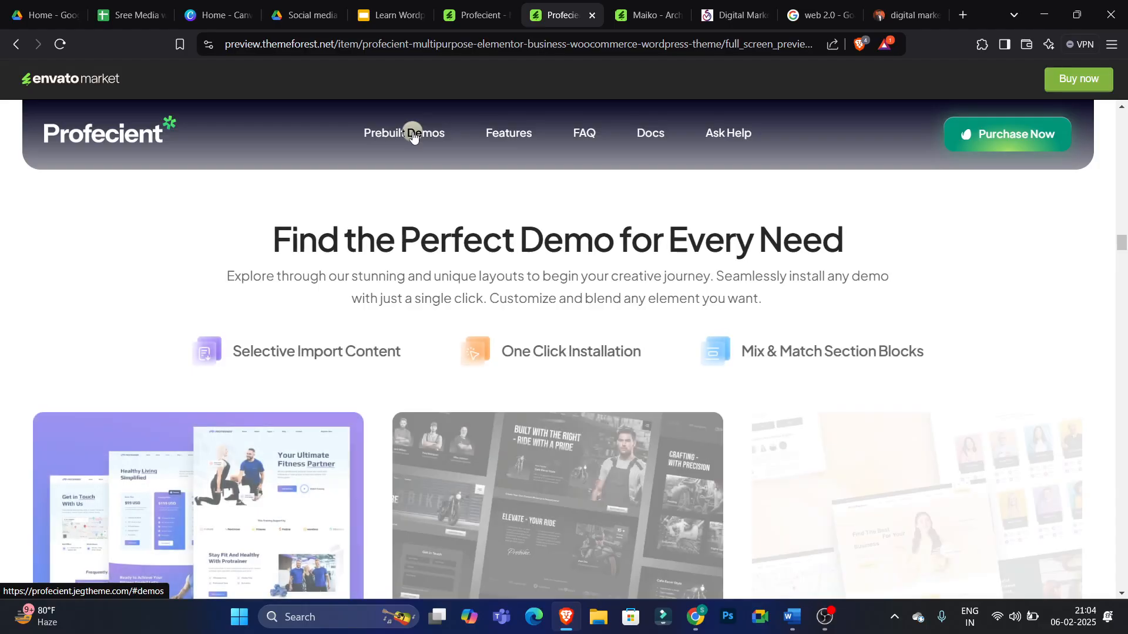
{"action": "left_click_drag", "start_coordinate": [1122, 241], "coordinate": [1121, 252]}
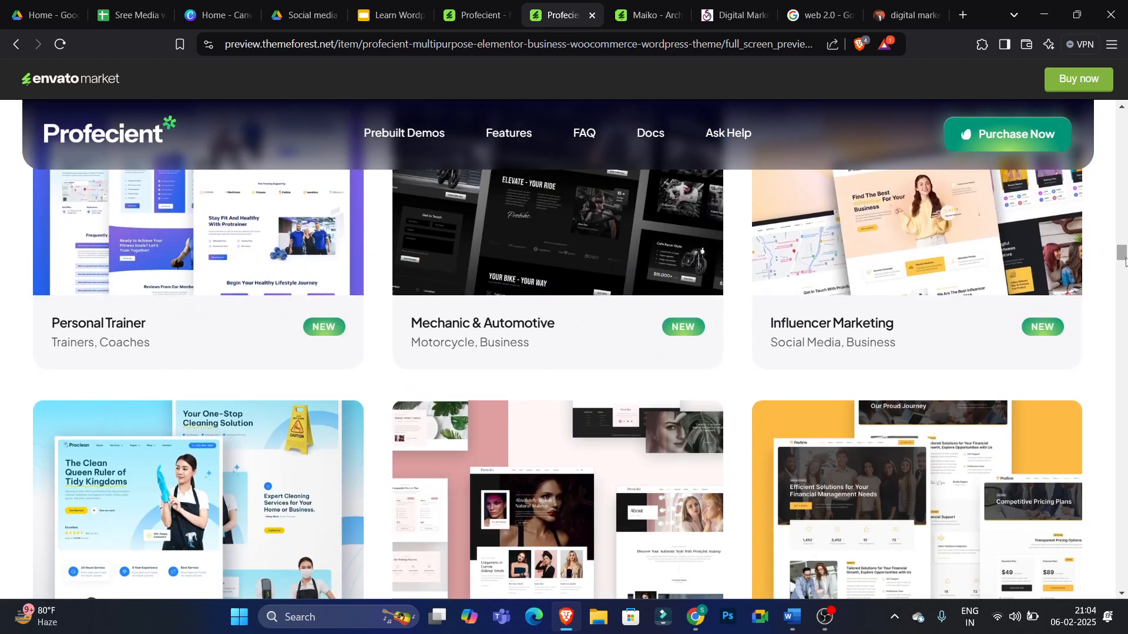
{"action": "left_click_drag", "start_coordinate": [1121, 255], "coordinate": [1122, 376]}
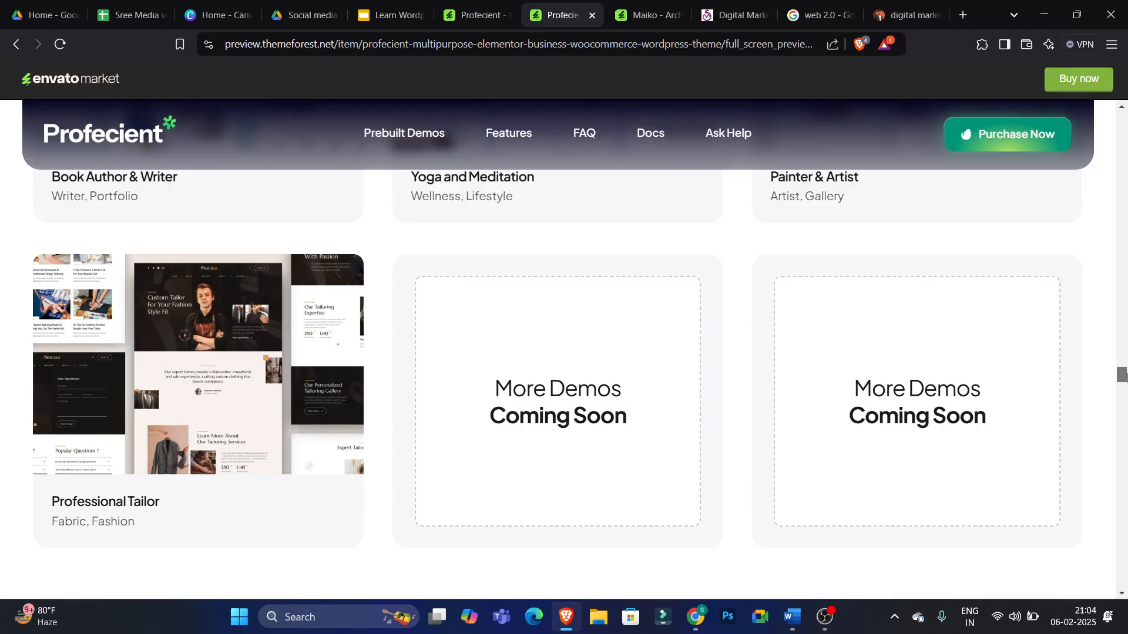
{"action": "left_click_drag", "start_coordinate": [1122, 375], "coordinate": [1122, 223]}
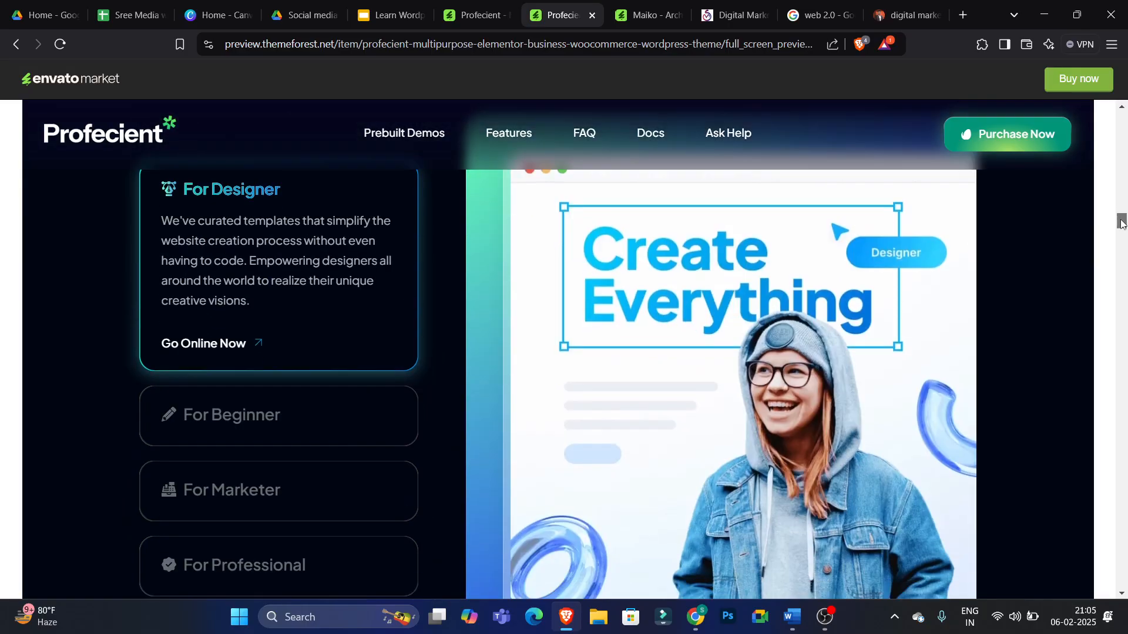
{"action": "left_click_drag", "start_coordinate": [1122, 223], "coordinate": [1122, 226]}
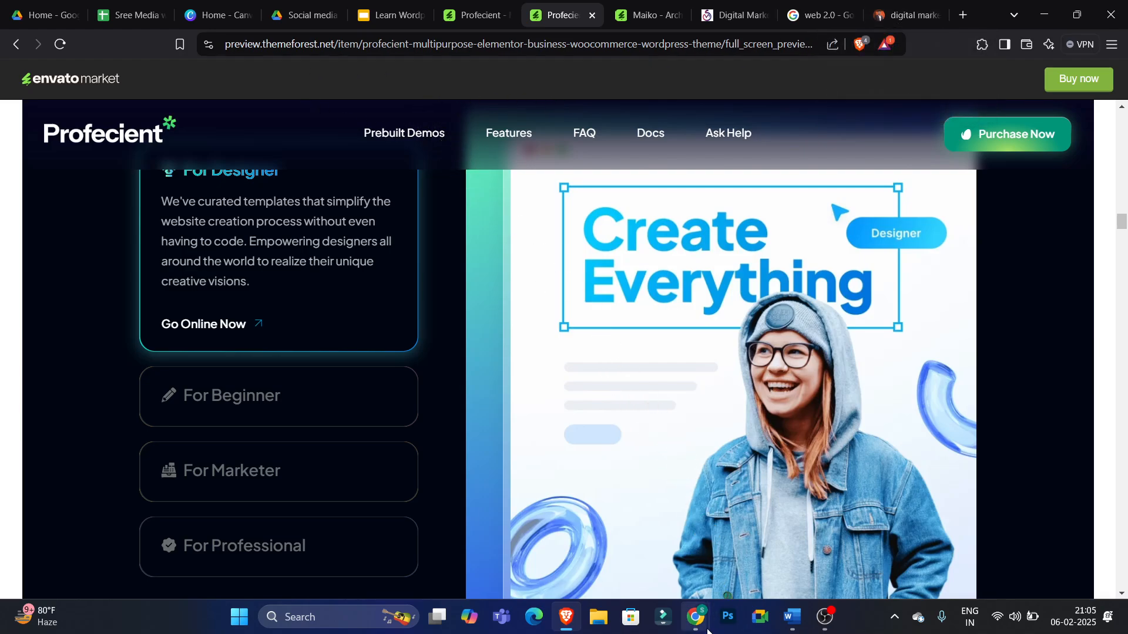
Back in Chrome, go to the user.digitalsree.com Dashboard, then Appearance > Themes > Add New Theme.
{"action": "mouse_move", "coordinate": [696, 617]}
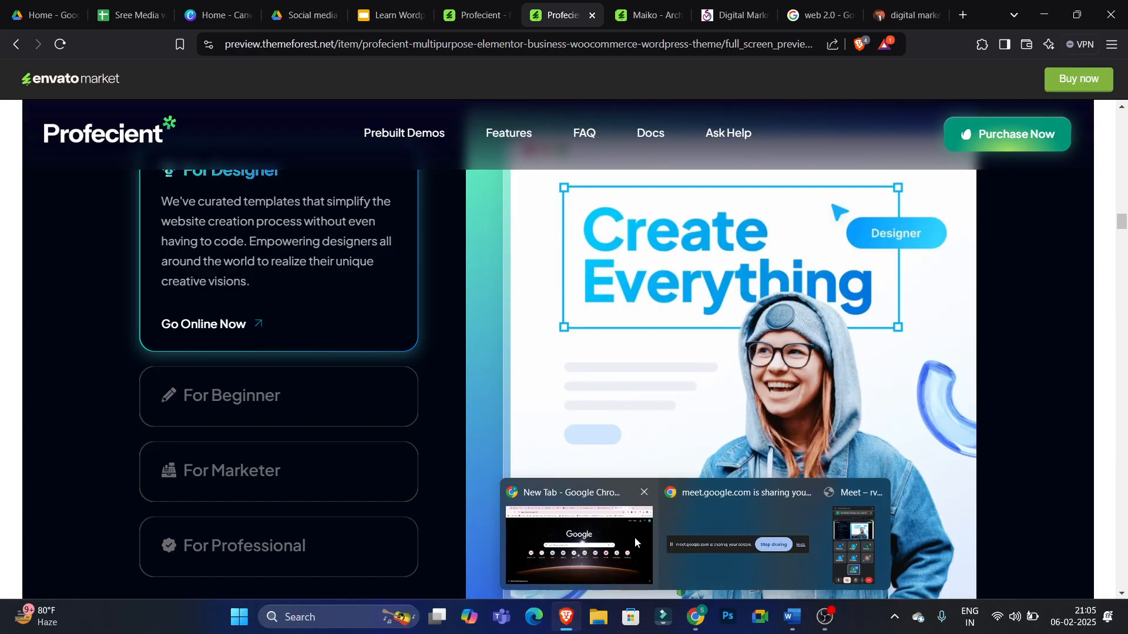
{"action": "left_click", "coordinate": [615, 537]}
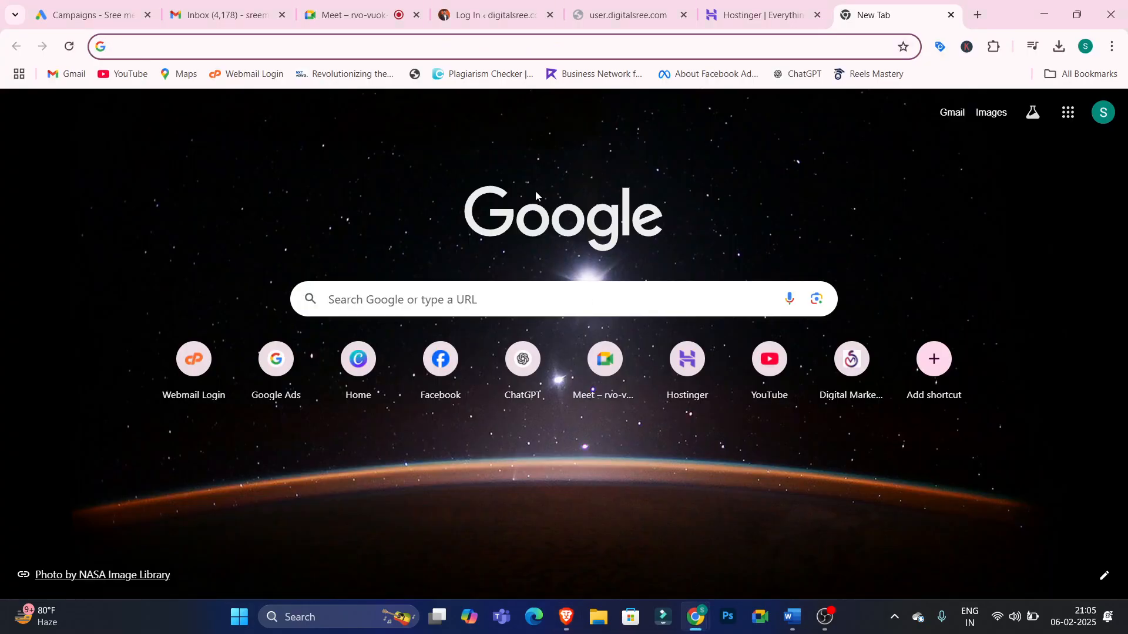
{"action": "left_click", "coordinate": [634, 16]}
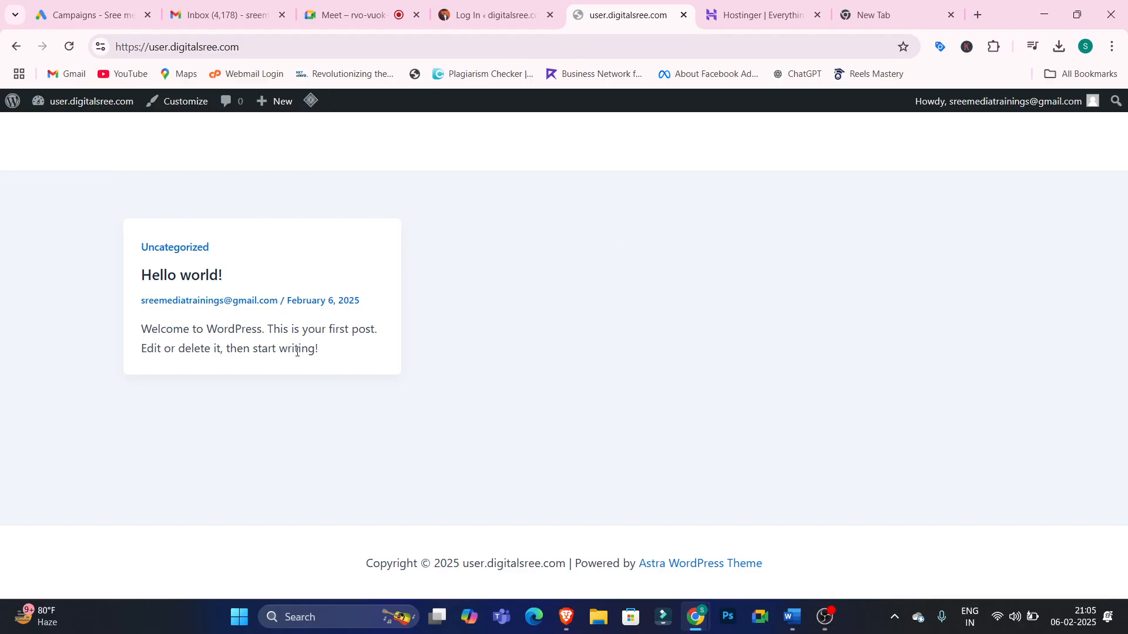
{"action": "mouse_move", "coordinate": [56, 102]}
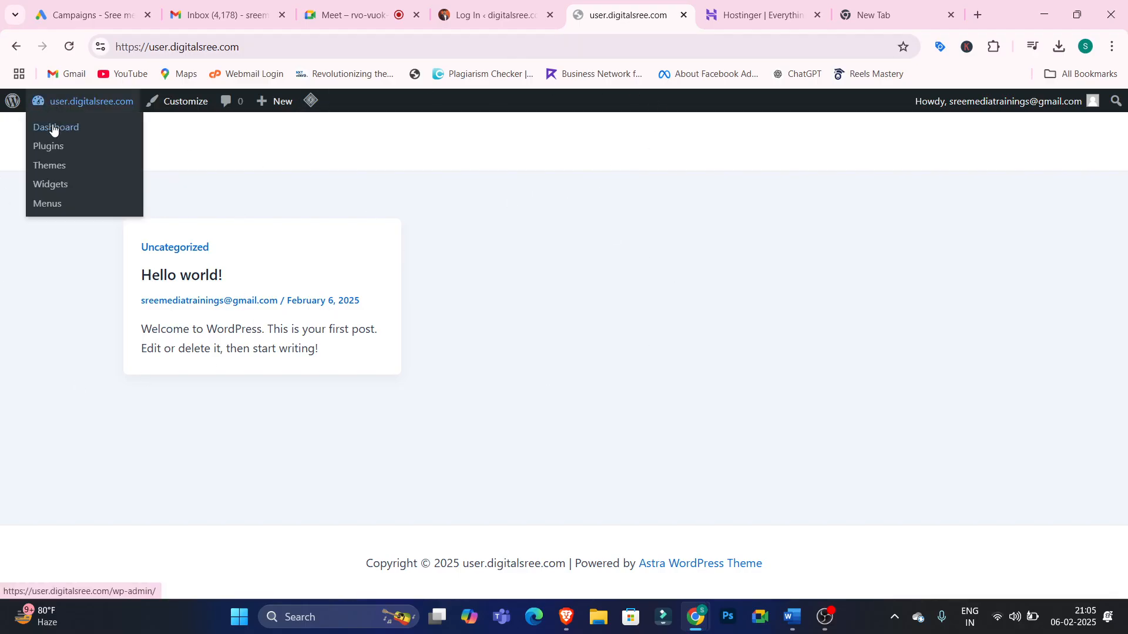
{"action": "left_click", "coordinate": [54, 129]}
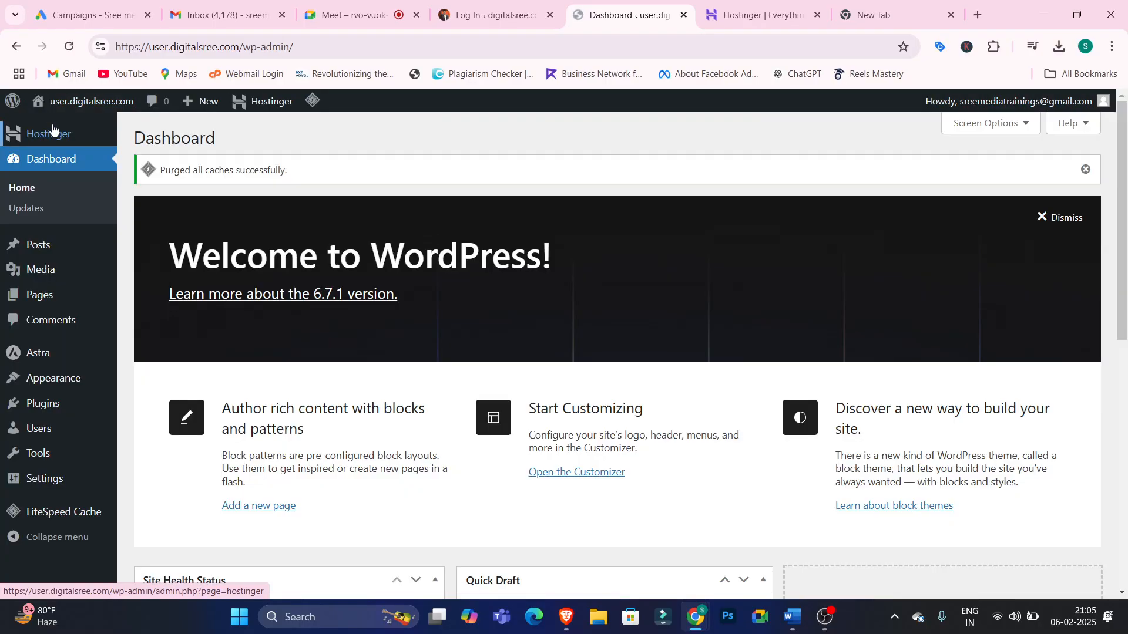
{"action": "mouse_move", "coordinate": [71, 385]}
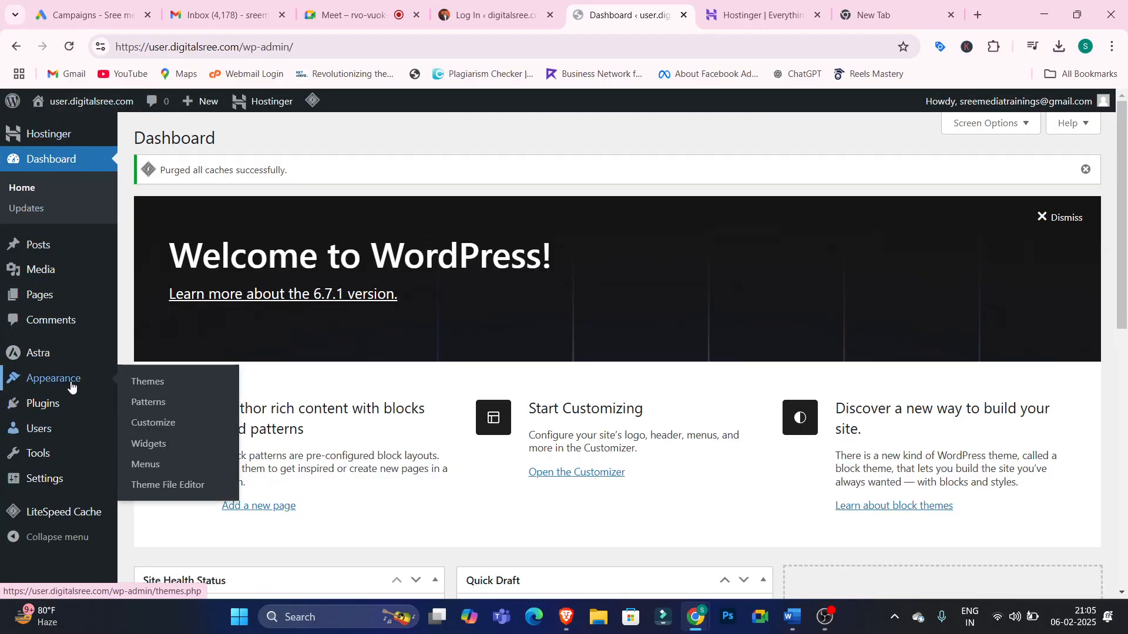
{"action": "left_click", "coordinate": [147, 382]}
{"action": "mouse_move", "coordinate": [246, 283]}
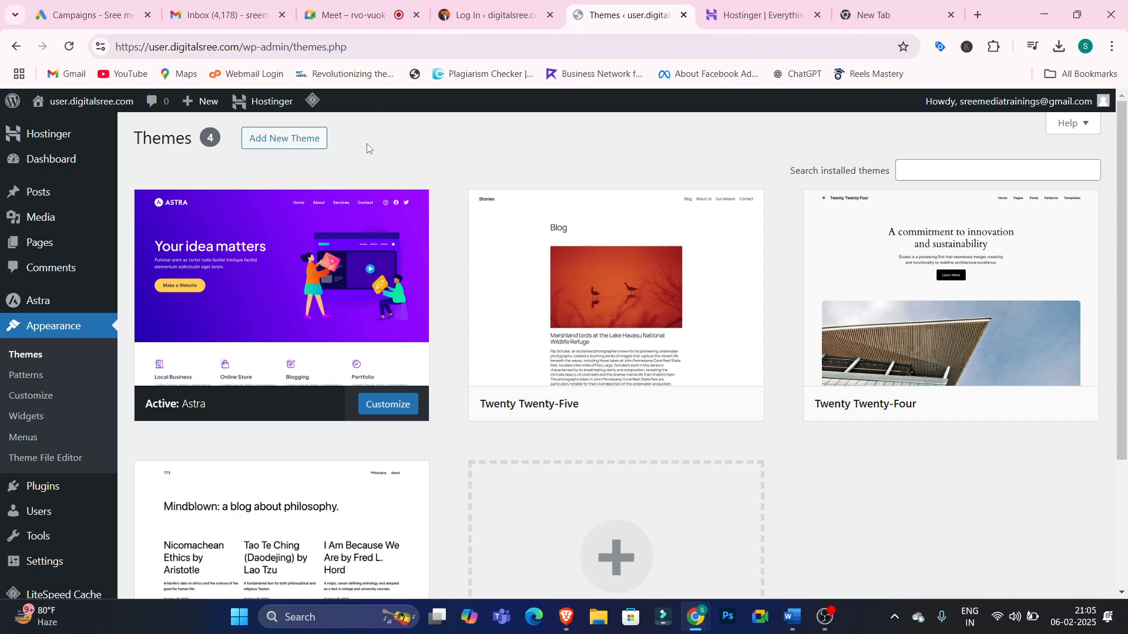
{"action": "left_click", "coordinate": [290, 144]}
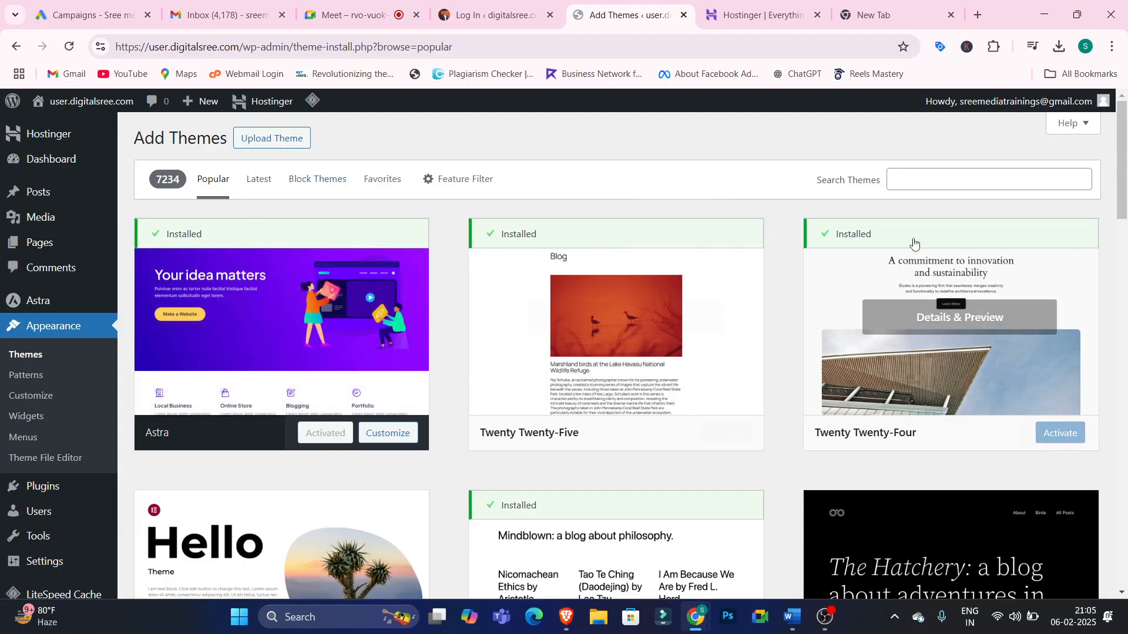
{"action": "left_click_drag", "start_coordinate": [1123, 156], "coordinate": [1123, 239]}
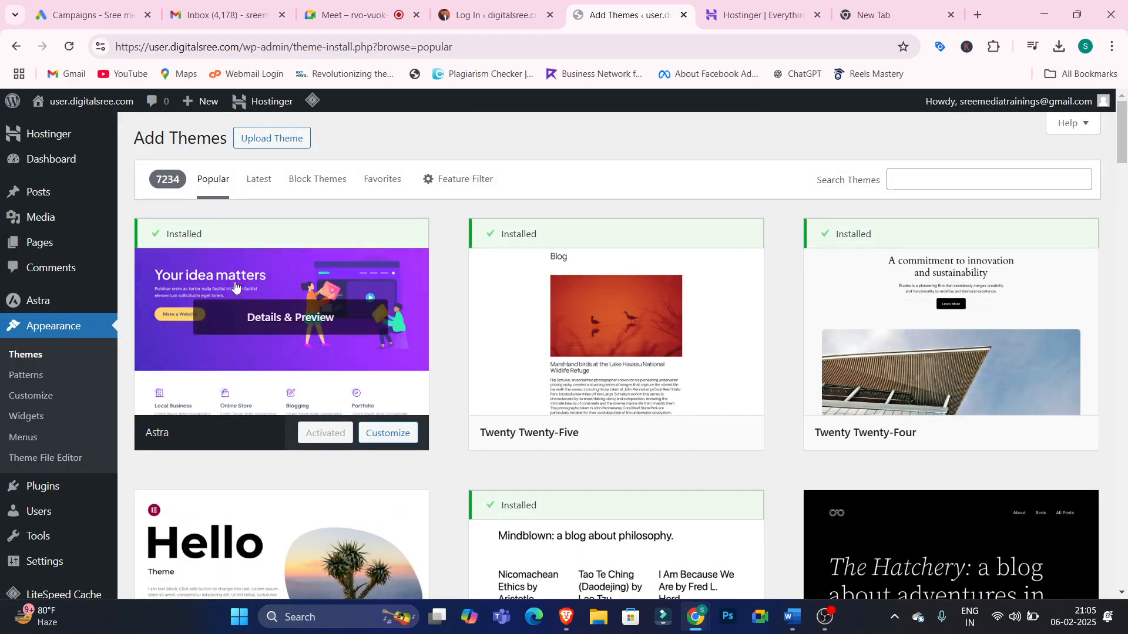
Choose Upload Theme and attach profecient-theme.zip from the Desktop.
{"action": "left_click", "coordinate": [269, 140]}
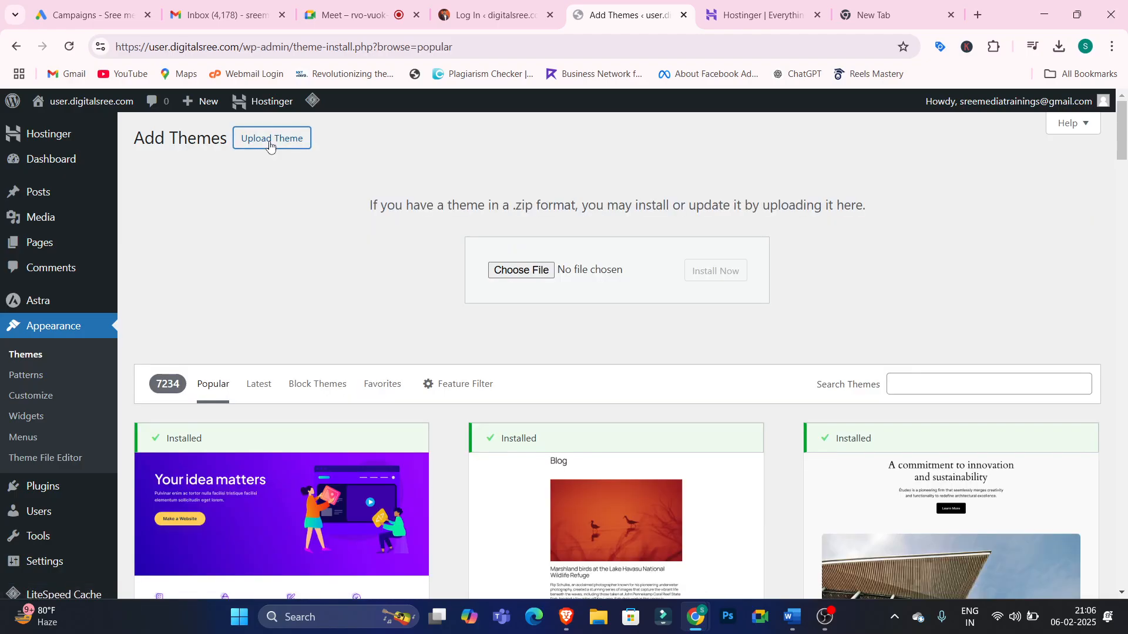
{"action": "left_click", "coordinate": [522, 270]}
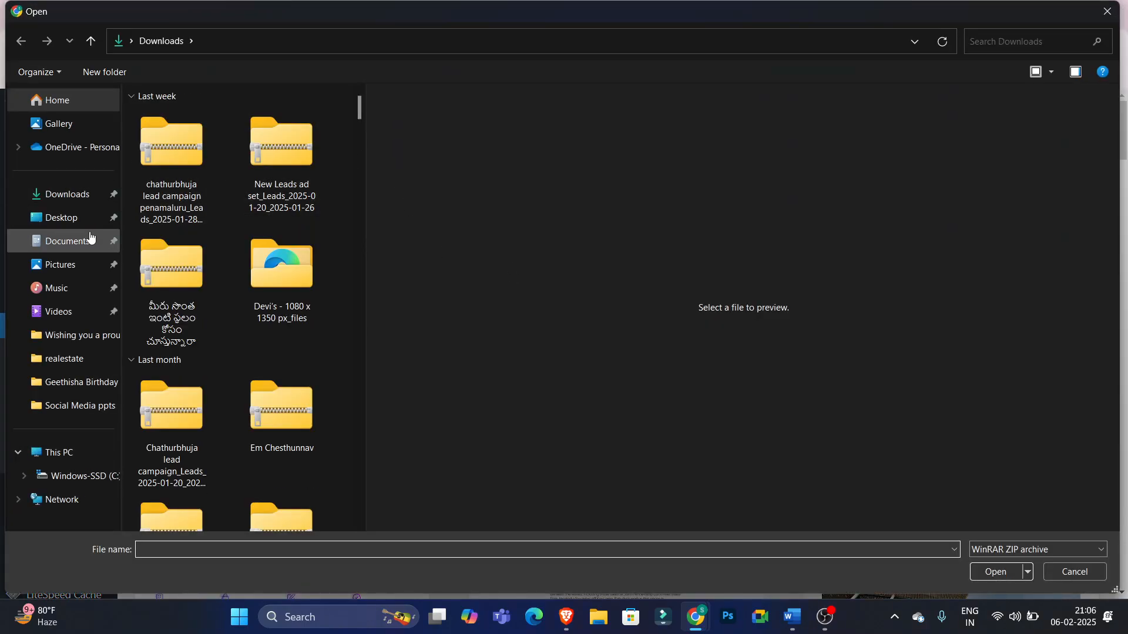
{"action": "left_click", "coordinate": [81, 195]}
{"action": "left_click", "coordinate": [78, 218]}
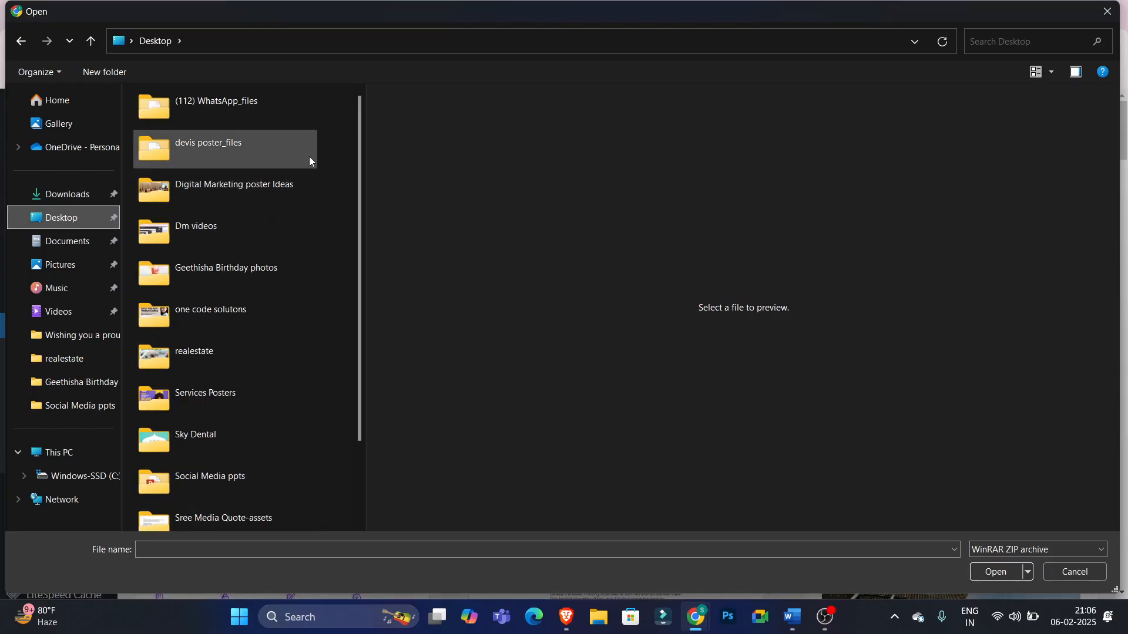
{"action": "left_click_drag", "start_coordinate": [360, 138], "coordinate": [355, 259]}
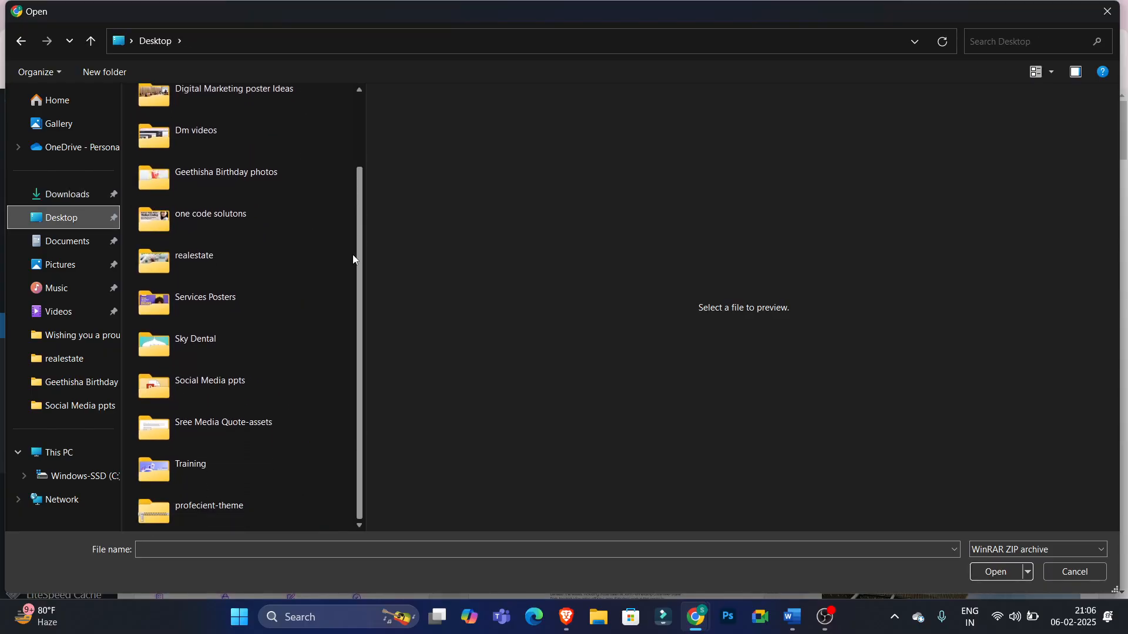
{"action": "left_click", "coordinate": [210, 510]}
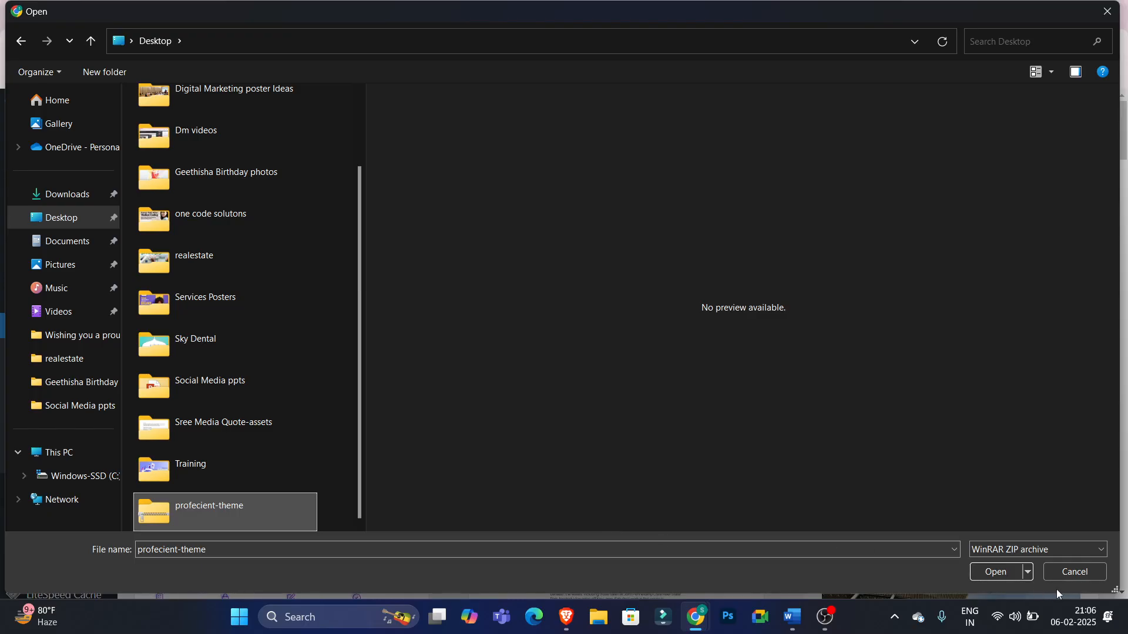
{"action": "left_click", "coordinate": [998, 573]}
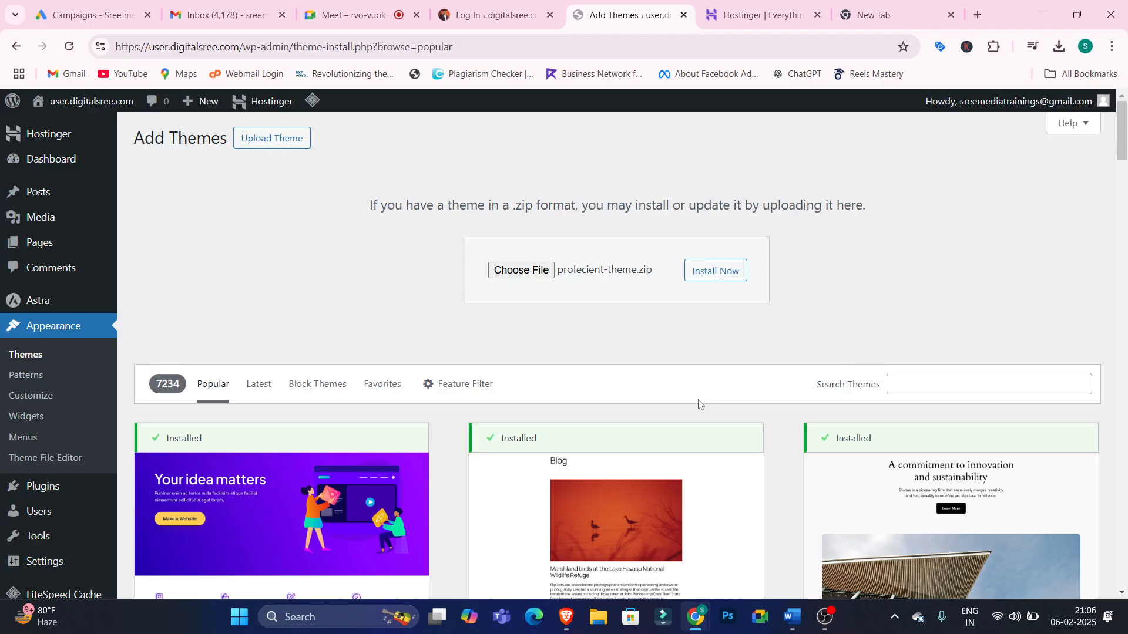
Install the uploaded Profecient theme and activate it.
{"action": "left_click", "coordinate": [724, 276]}
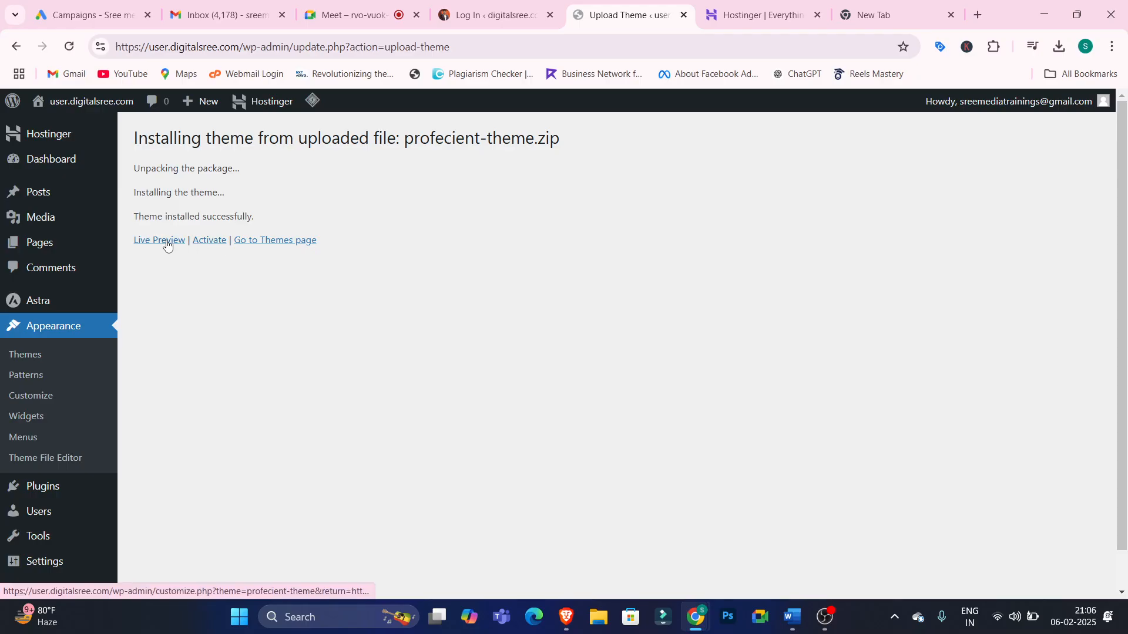
{"action": "left_click", "coordinate": [214, 242]}
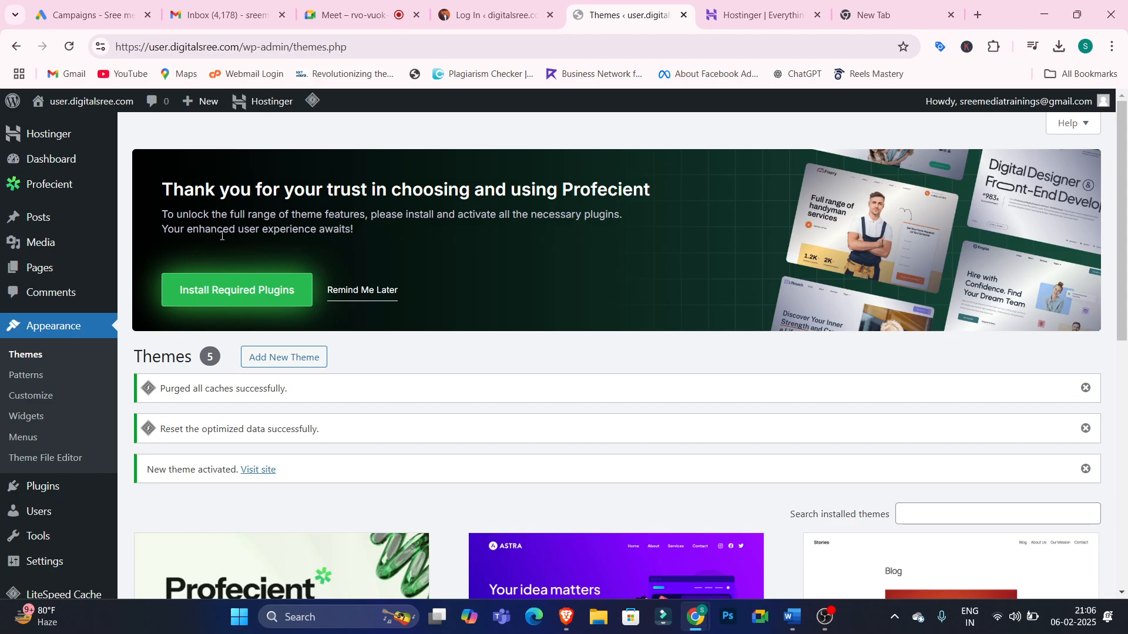
{"action": "mouse_move", "coordinate": [69, 190]}
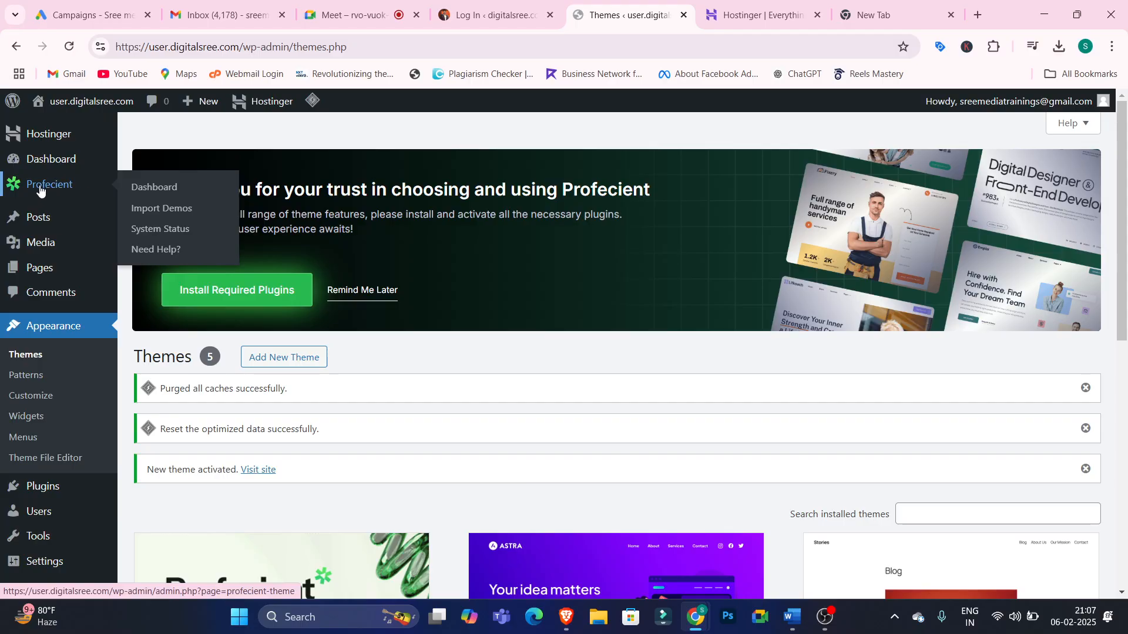
Open Profecient's Import Demos gallery and load more demos until the Protrainer card is visible.
{"action": "left_click", "coordinate": [158, 211]}
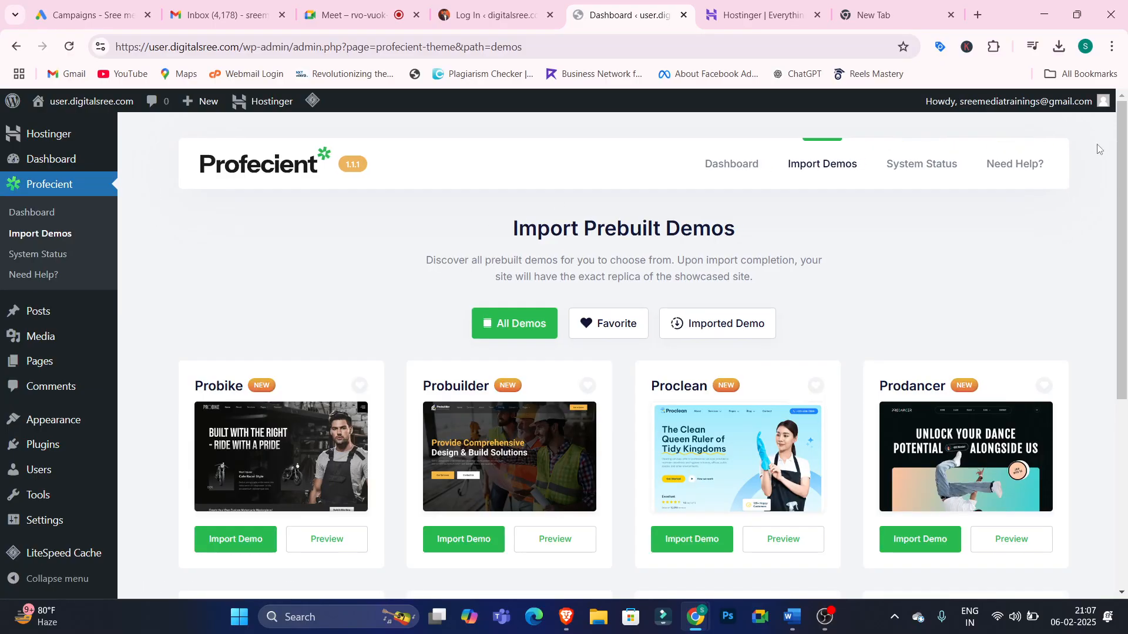
{"action": "left_click_drag", "start_coordinate": [1121, 136], "coordinate": [1126, 291]}
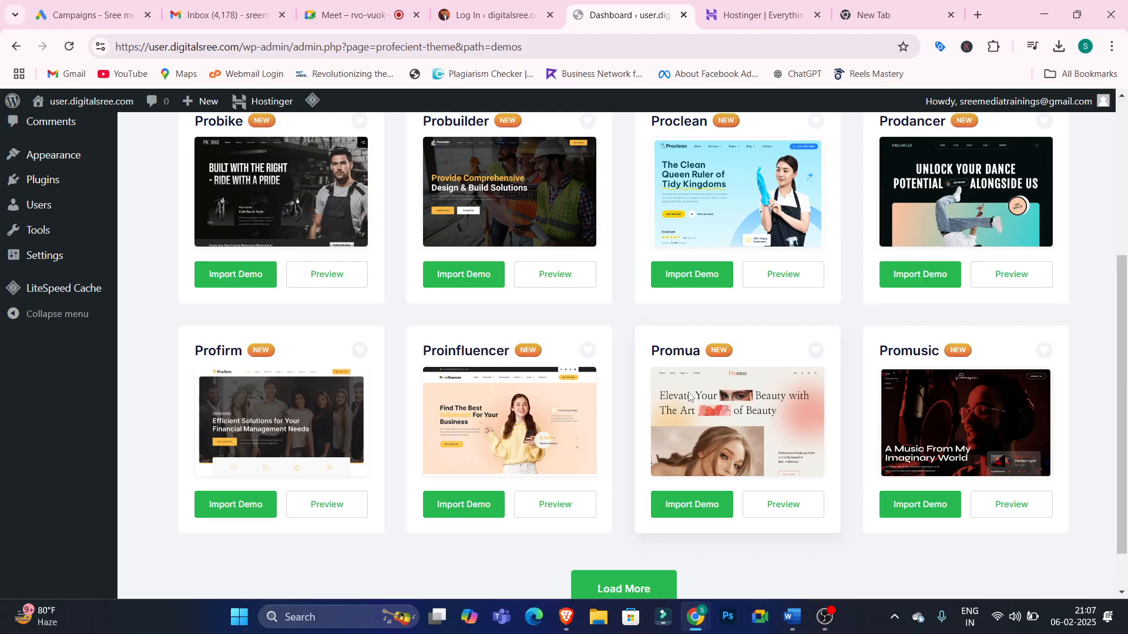
{"action": "left_click", "coordinate": [639, 587]}
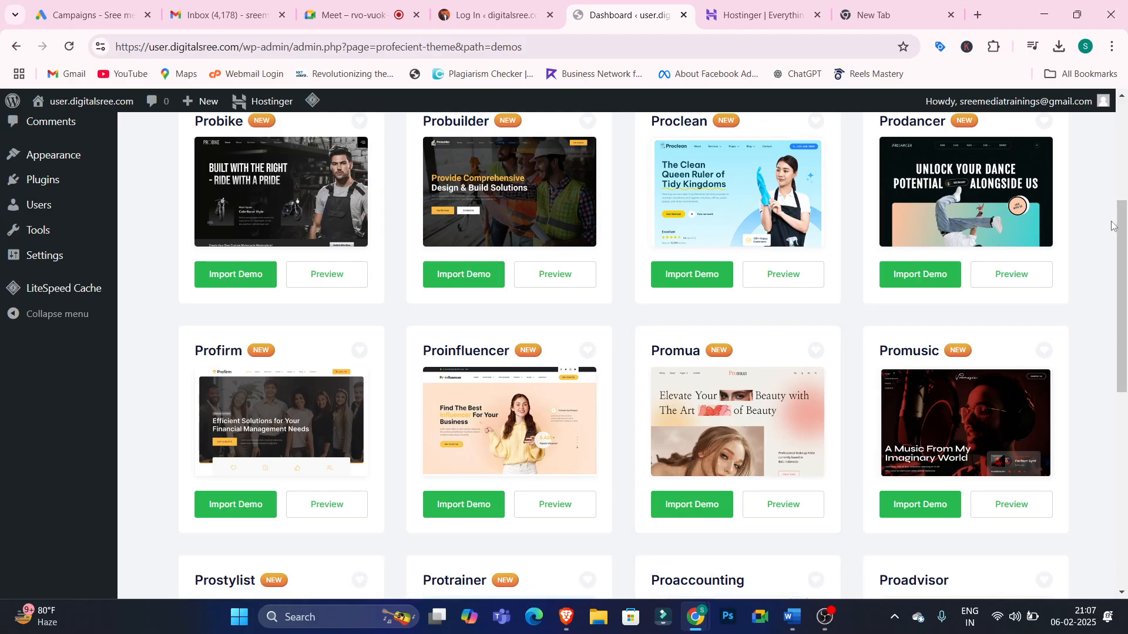
{"action": "left_click_drag", "start_coordinate": [1123, 227], "coordinate": [1126, 207]}
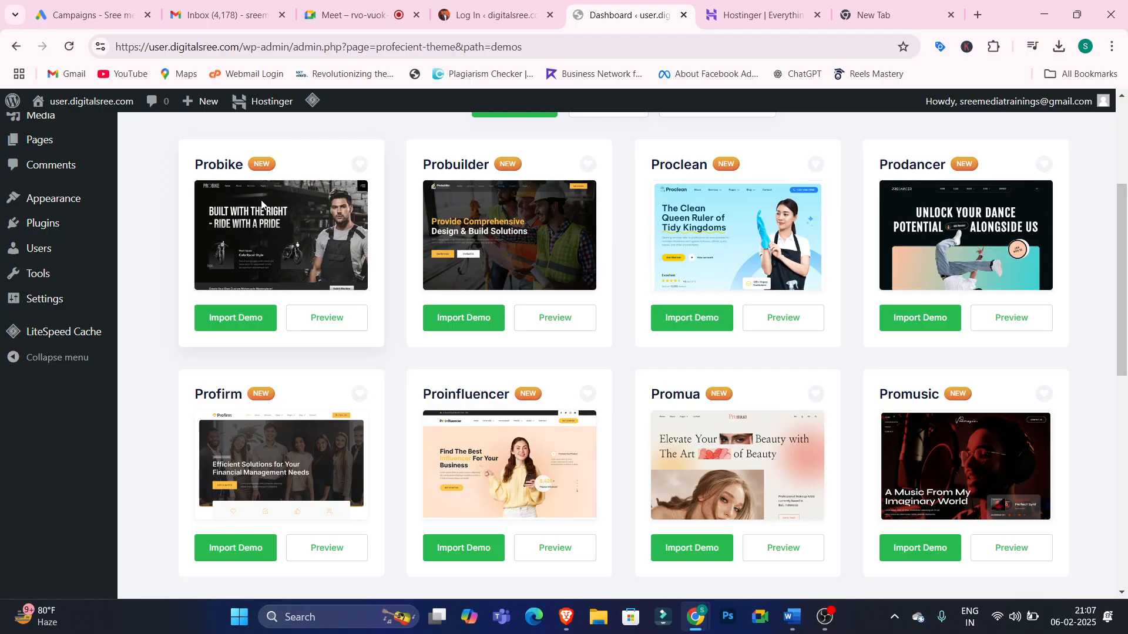
{"action": "left_click_drag", "start_coordinate": [1126, 228], "coordinate": [1126, 299]}
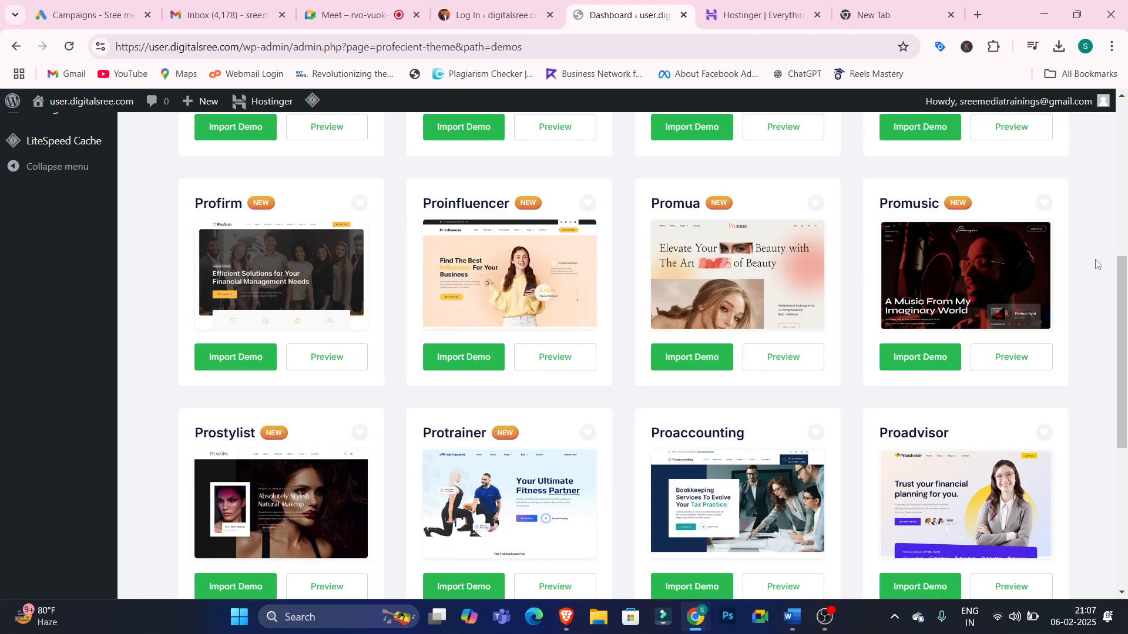
{"action": "left_click_drag", "start_coordinate": [1123, 274], "coordinate": [1125, 322]}
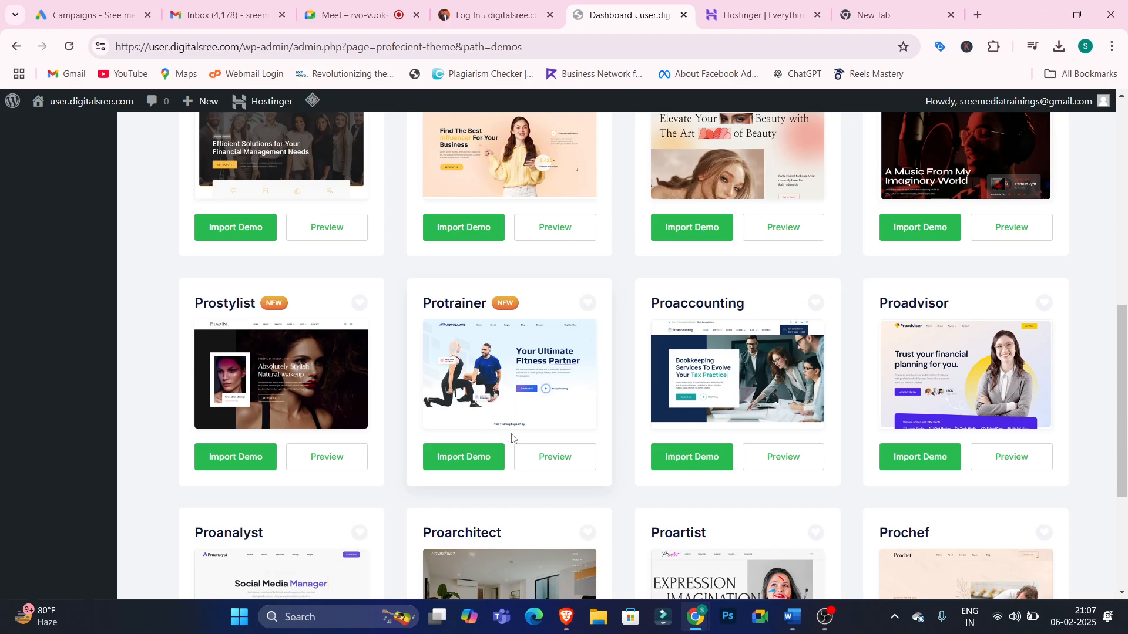
Preview the Protrainer demo in a new tab, close its membership popup and browse the home page.
{"action": "left_click", "coordinate": [546, 467]}
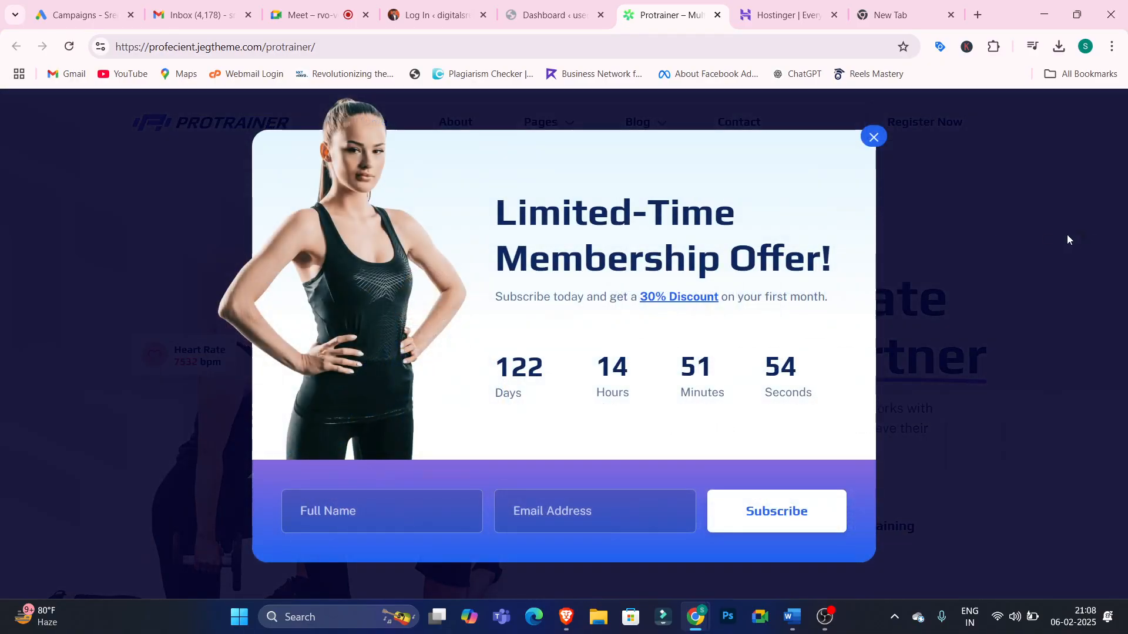
{"action": "left_click", "coordinate": [874, 138]}
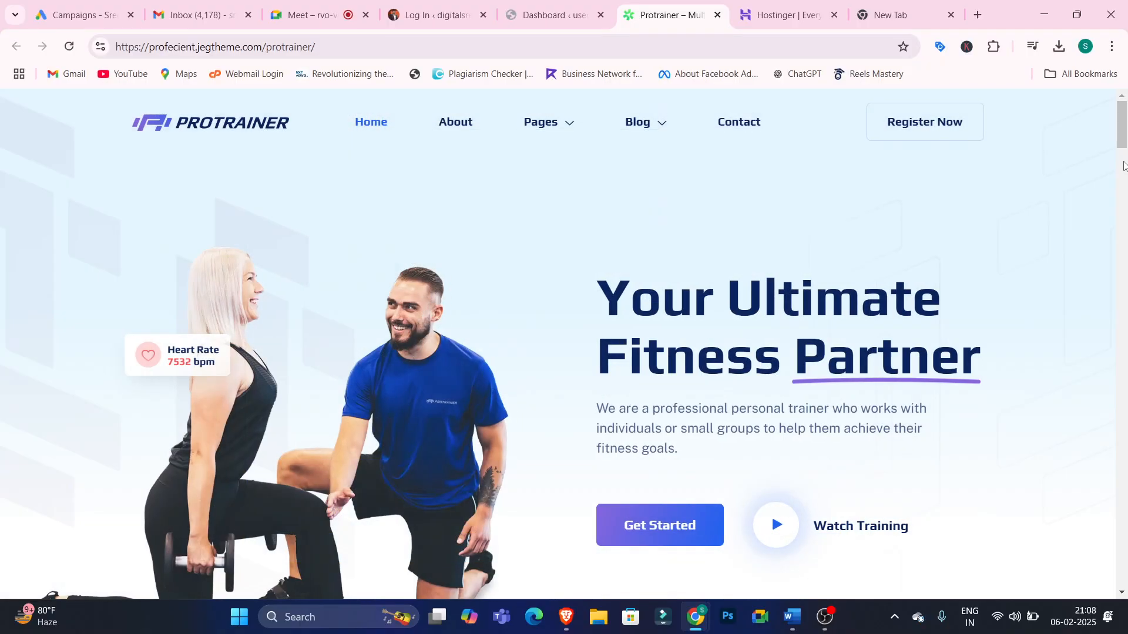
{"action": "mouse_move", "coordinate": [1124, 127]}
{"action": "left_mouse_down"}
{"action": "mouse_move", "coordinate": [1126, 567]}
{"action": "mouse_move", "coordinate": [1125, 122]}
{"action": "left_mouse_up"}
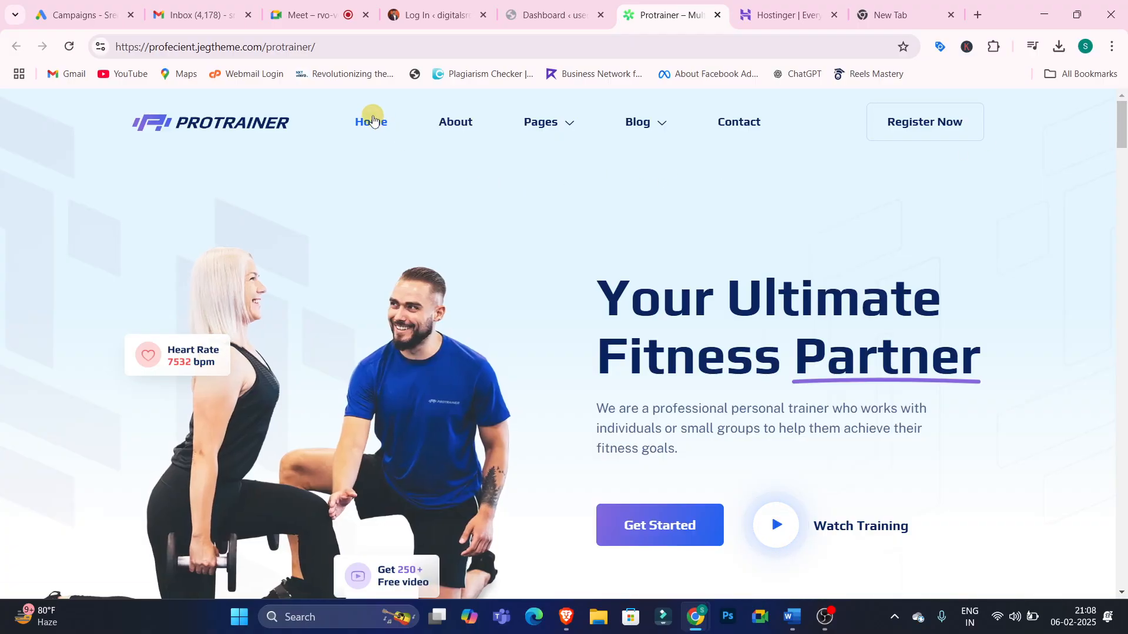
{"action": "mouse_move", "coordinate": [563, 122]}
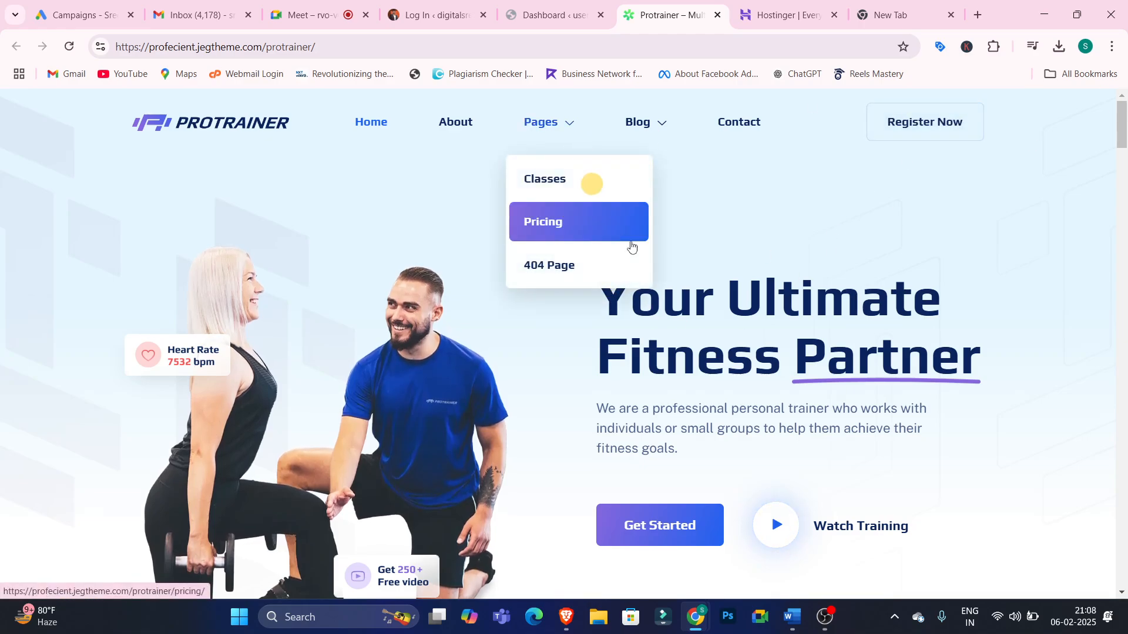
{"action": "mouse_move", "coordinate": [1122, 125]}
{"action": "left_mouse_down"}
{"action": "mouse_move", "coordinate": [1122, 151]}
{"action": "mouse_move", "coordinate": [1122, 136]}
{"action": "left_mouse_up"}
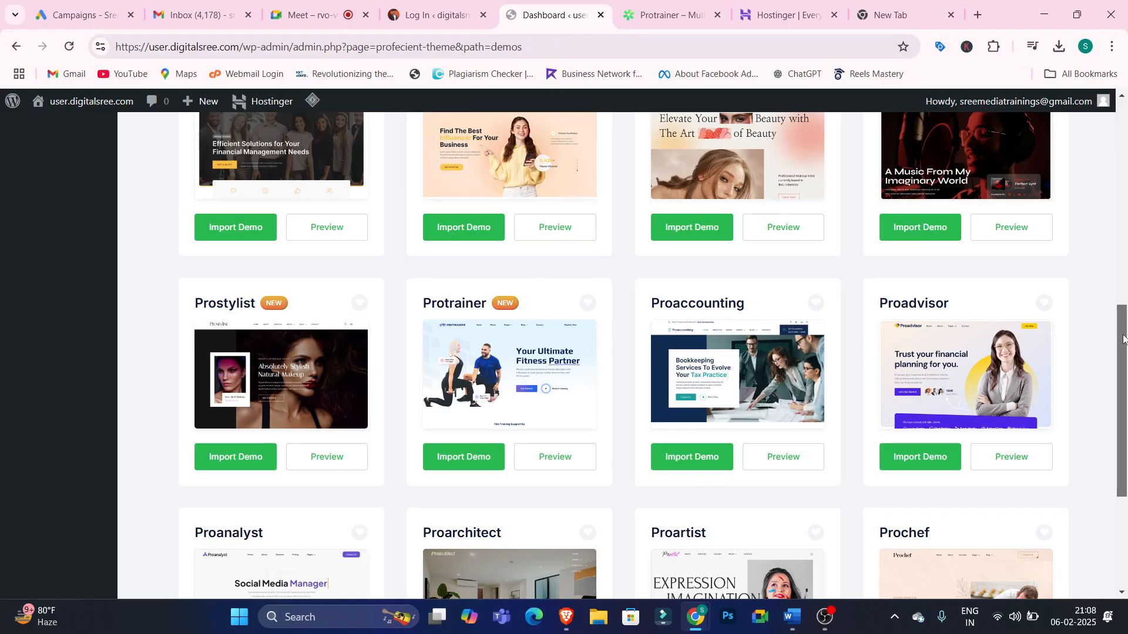
Load three more rows of demos until Protherapy, Provet, Prowriter and Proyoga appear.
{"action": "scroll", "coordinate": [897, 536], "scroll_direction": "down", "scroll_amount": 4}
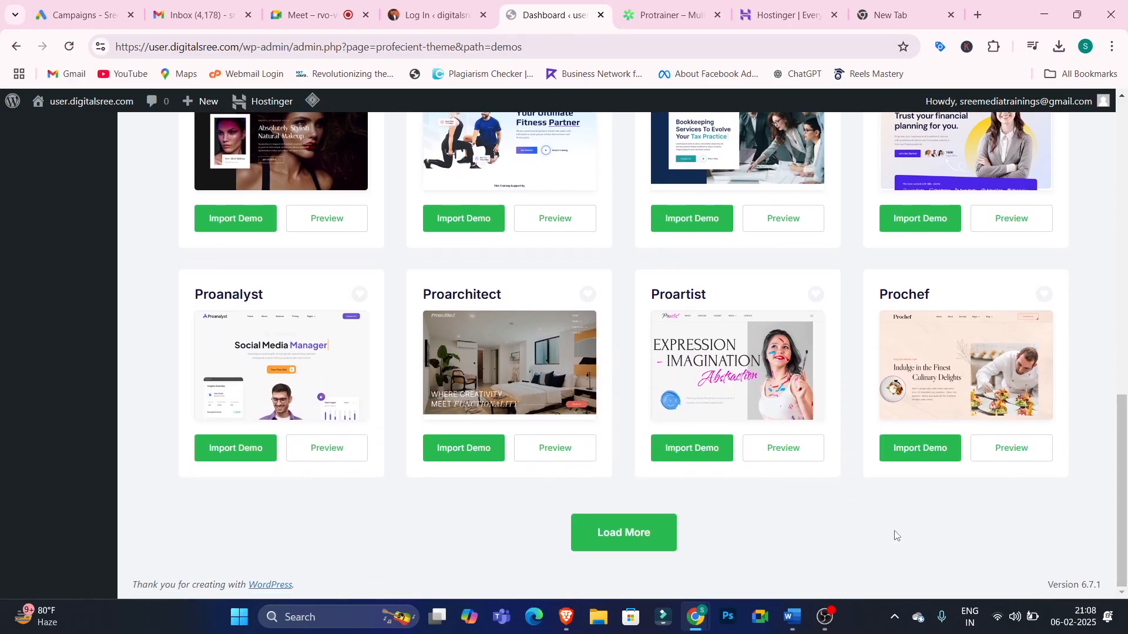
{"action": "left_click", "coordinate": [629, 545]}
{"action": "left_click_drag", "start_coordinate": [1125, 331], "coordinate": [1125, 464]}
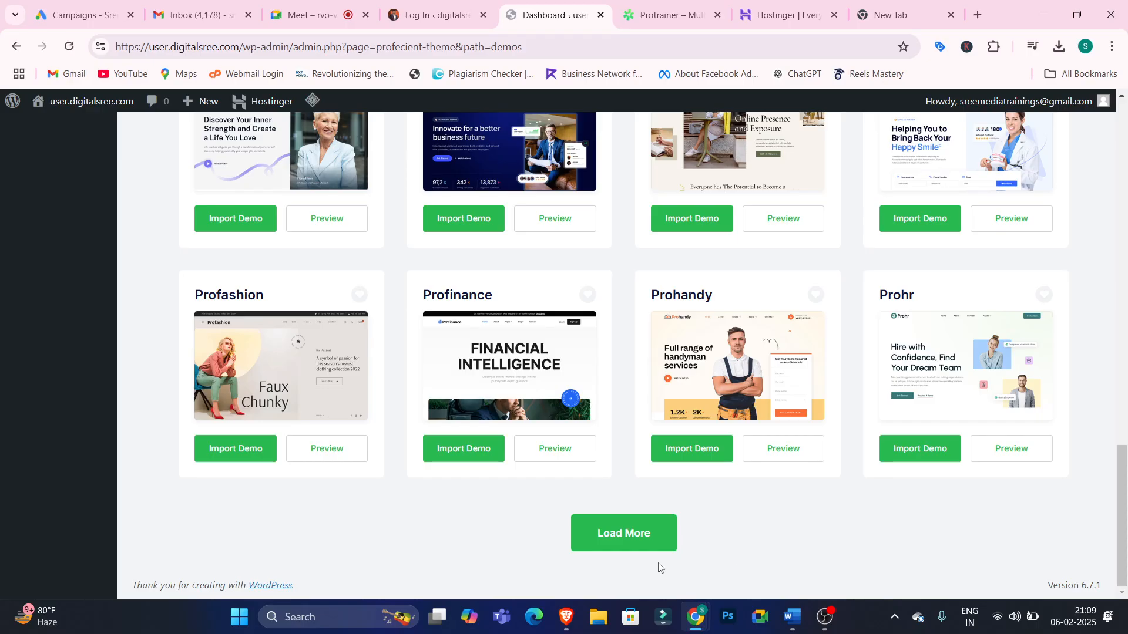
{"action": "left_click", "coordinate": [641, 539]}
{"action": "left_click_drag", "start_coordinate": [1119, 393], "coordinate": [1126, 491]}
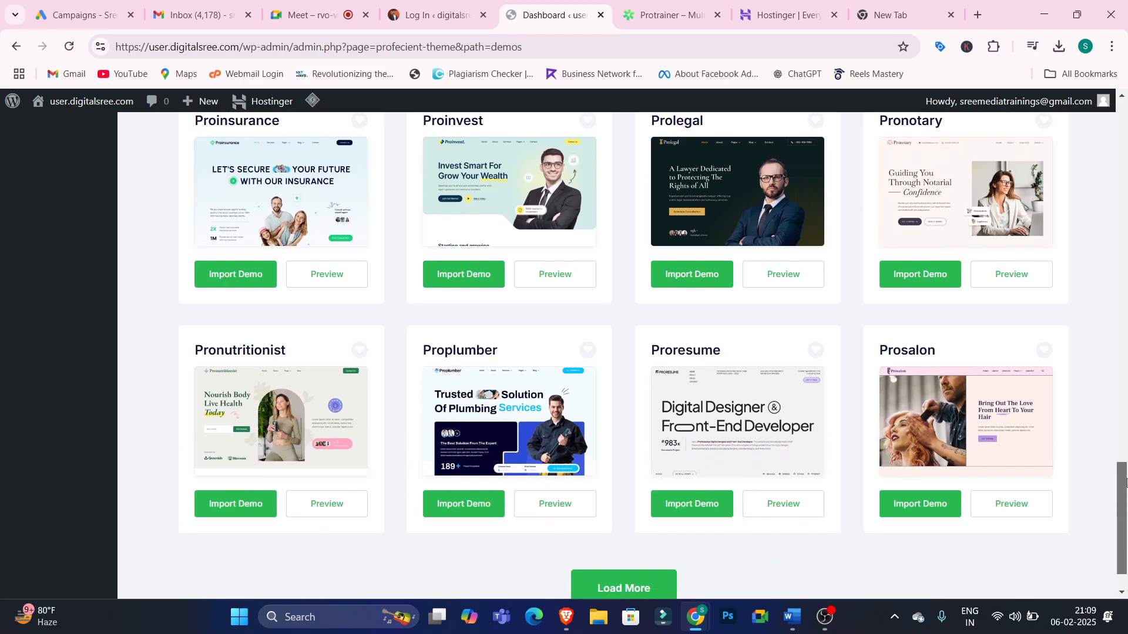
{"action": "left_click", "coordinate": [611, 545]}
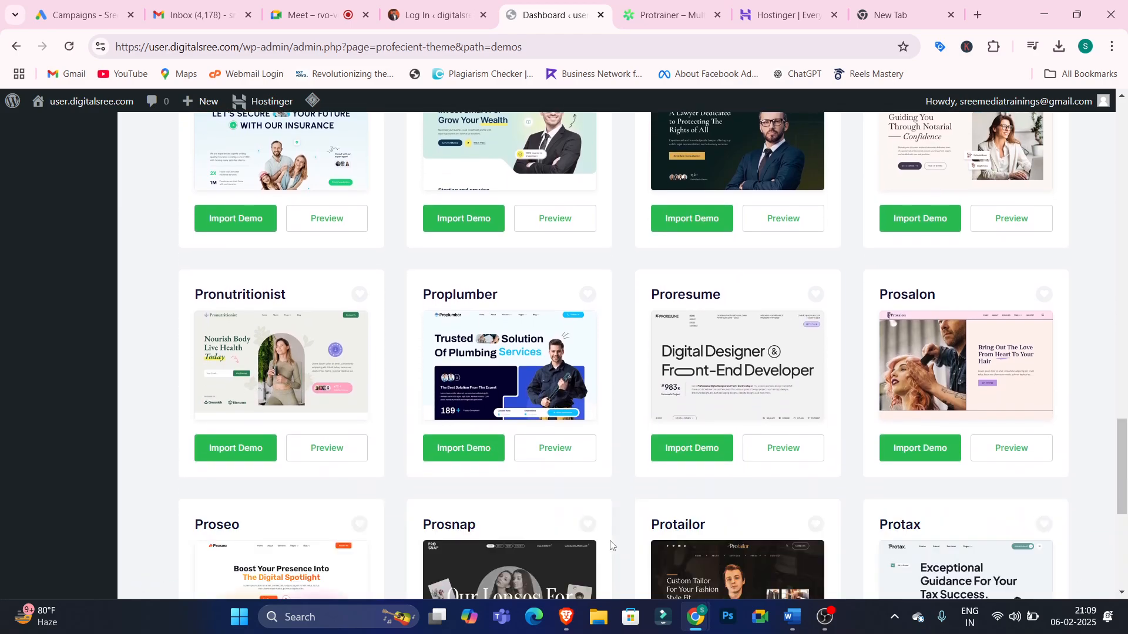
{"action": "left_click_drag", "start_coordinate": [1126, 445], "coordinate": [1125, 521]}
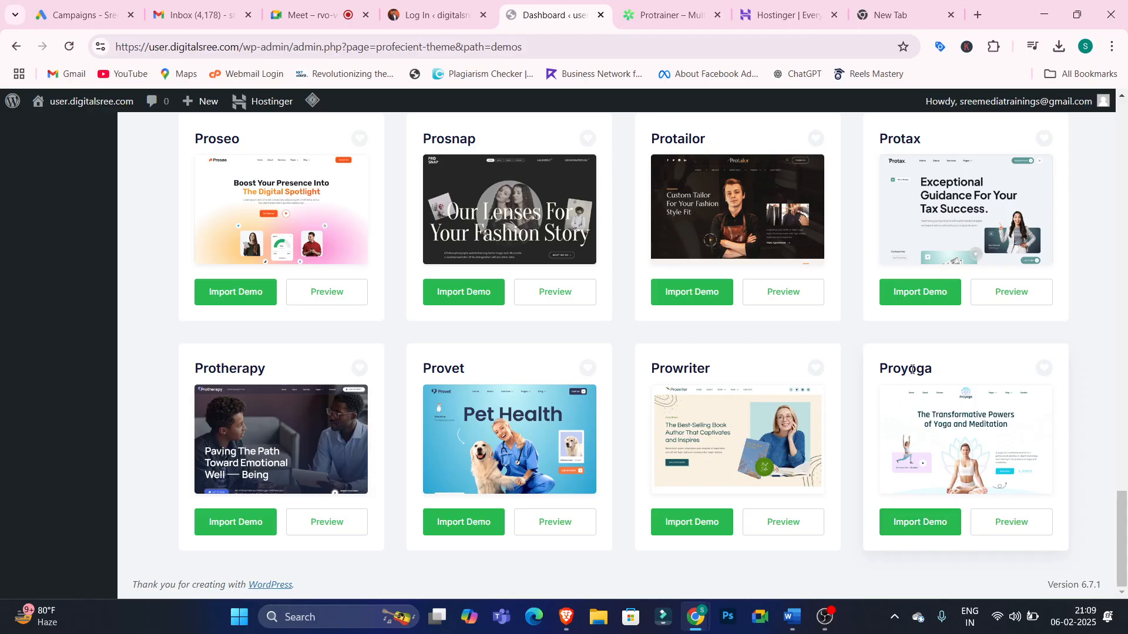
Preview the Proyoga demo in its own tab, then return to the Dashboard tab.
{"action": "left_click", "coordinate": [1008, 523]}
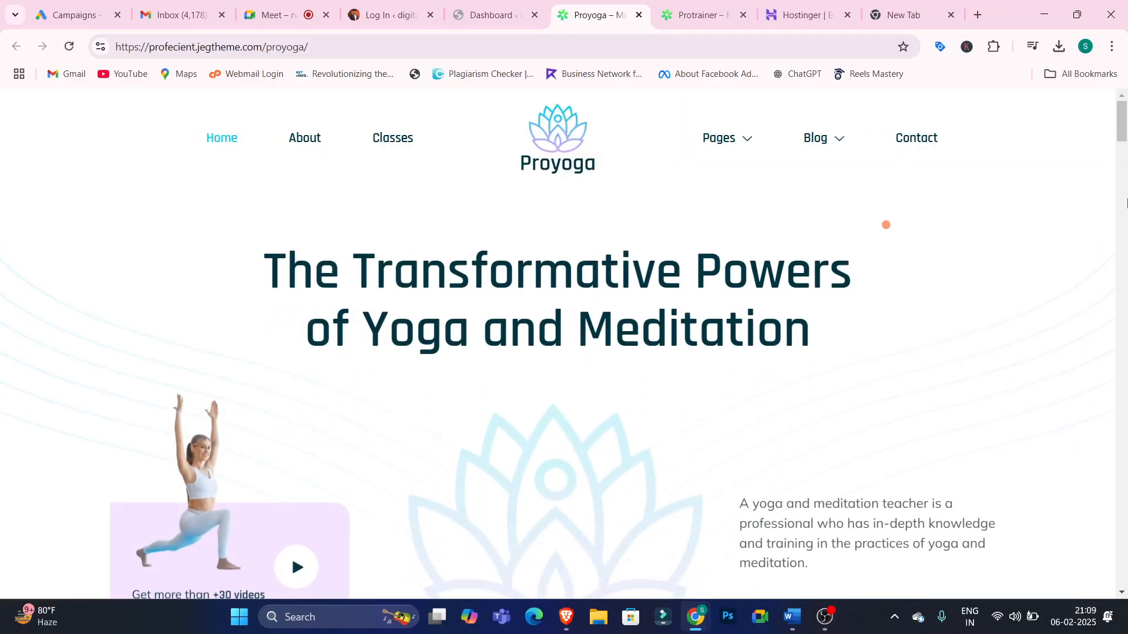
{"action": "mouse_move", "coordinate": [1120, 125]}
{"action": "left_mouse_down"}
{"action": "mouse_move", "coordinate": [1125, 575]}
{"action": "mouse_move", "coordinate": [1123, 111]}
{"action": "left_mouse_up"}
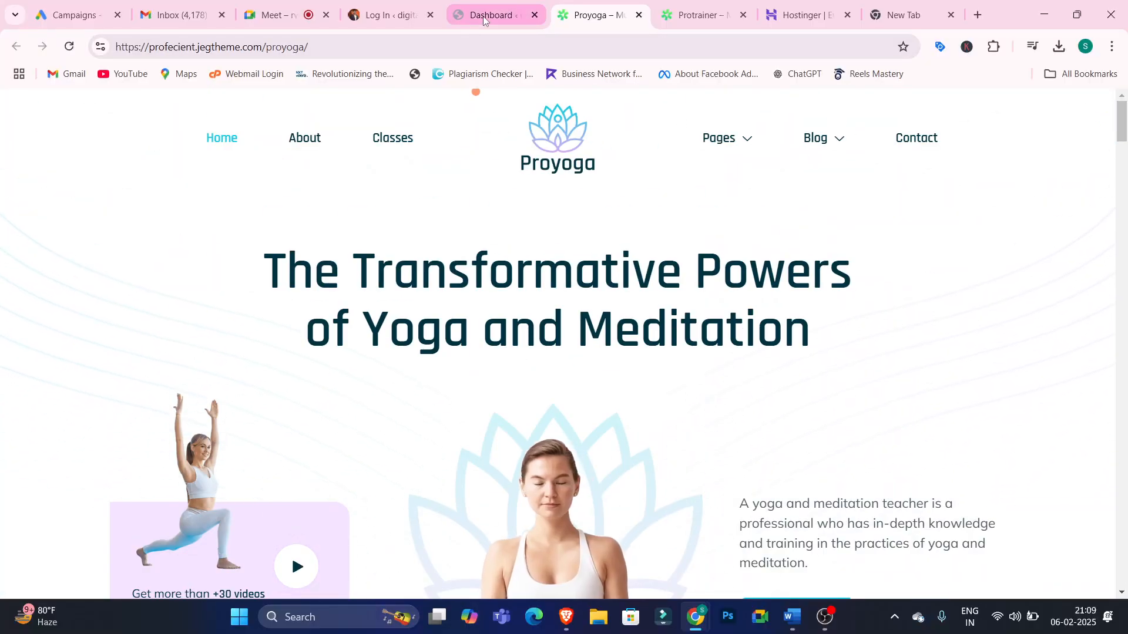
{"action": "left_click", "coordinate": [487, 16]}
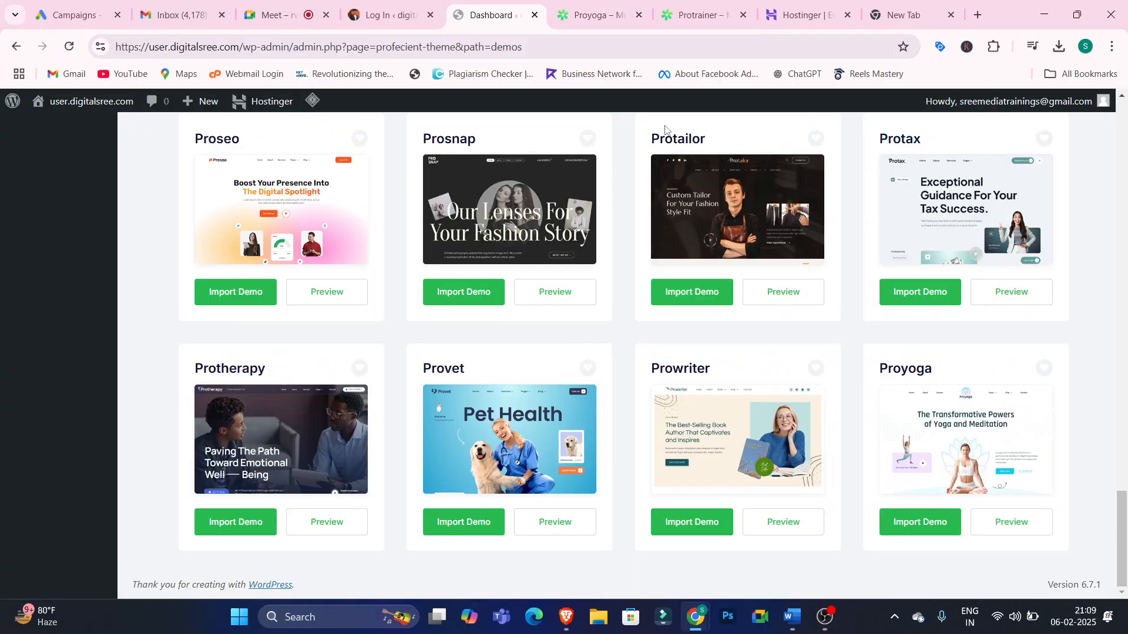
Import the Proyoga demo using the Full Import option.
{"action": "left_click", "coordinate": [915, 530]}
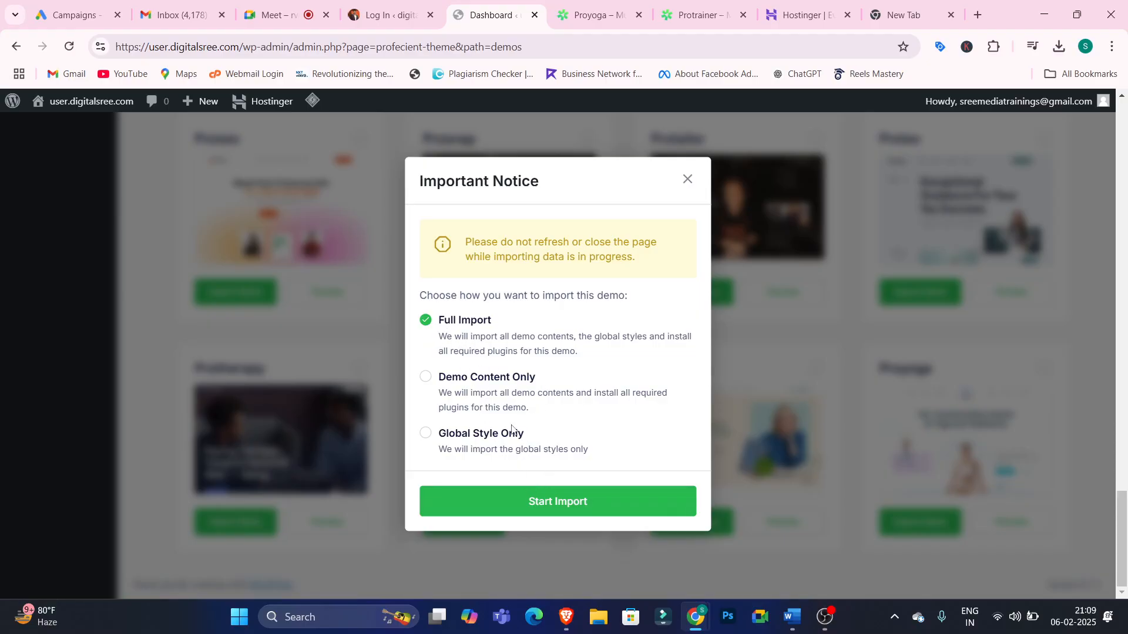
{"action": "left_click", "coordinate": [540, 509]}
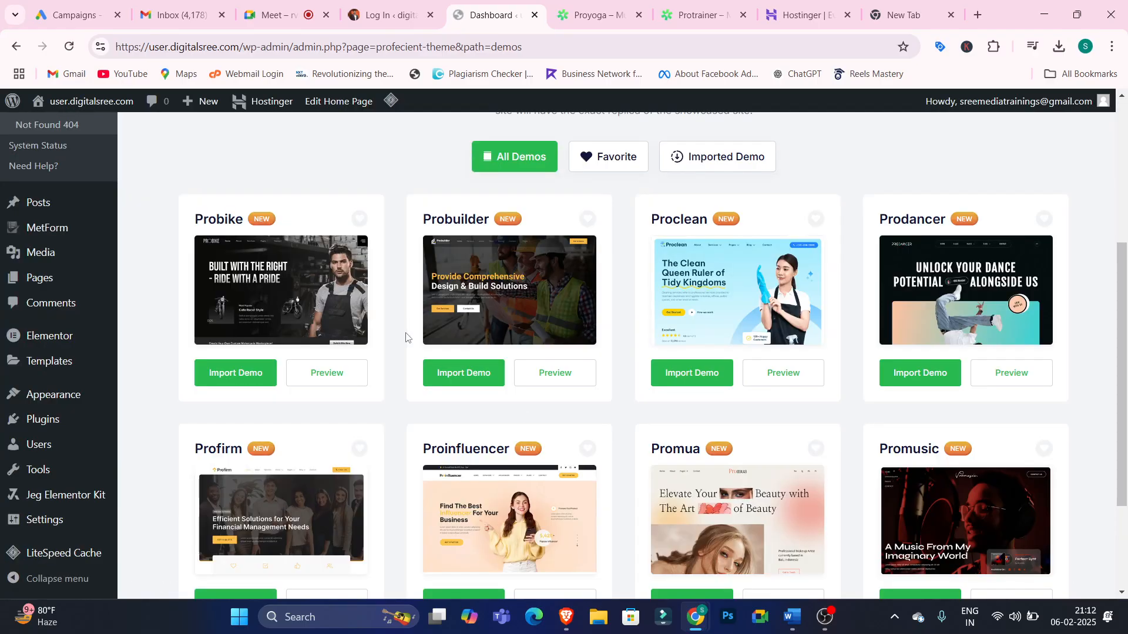
Visit the new Proyoga homepage and open it with Edit with Elementor.
{"action": "mouse_move", "coordinate": [82, 103]}
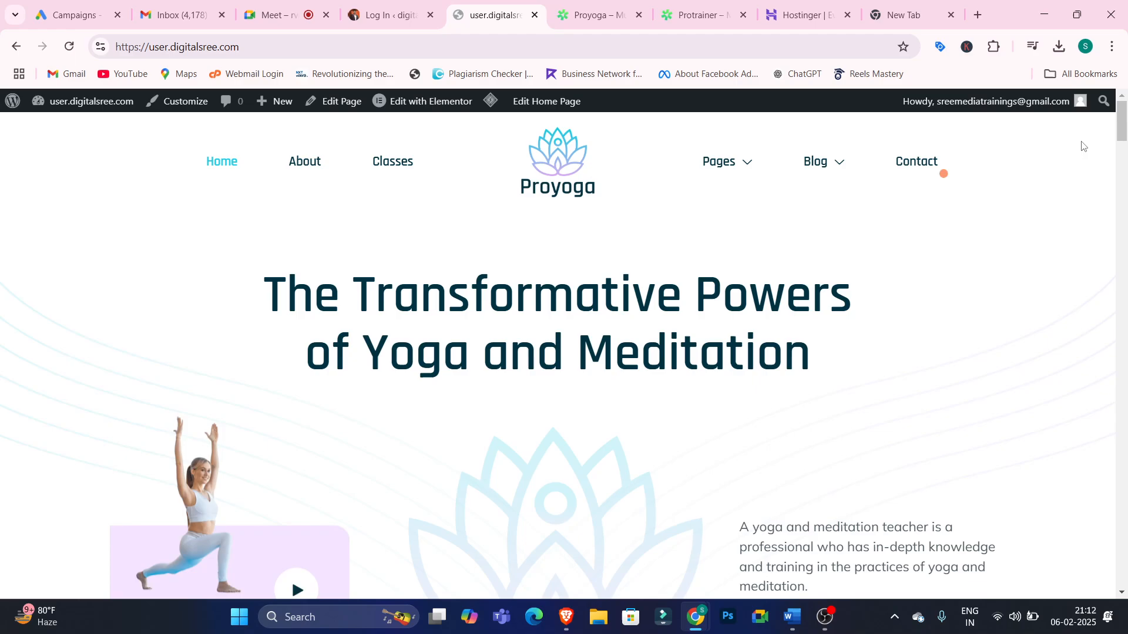
{"action": "mouse_move", "coordinate": [1122, 122]}
{"action": "left_mouse_down"}
{"action": "mouse_move", "coordinate": [1120, 579]}
{"action": "mouse_move", "coordinate": [1114, 116]}
{"action": "left_mouse_up"}
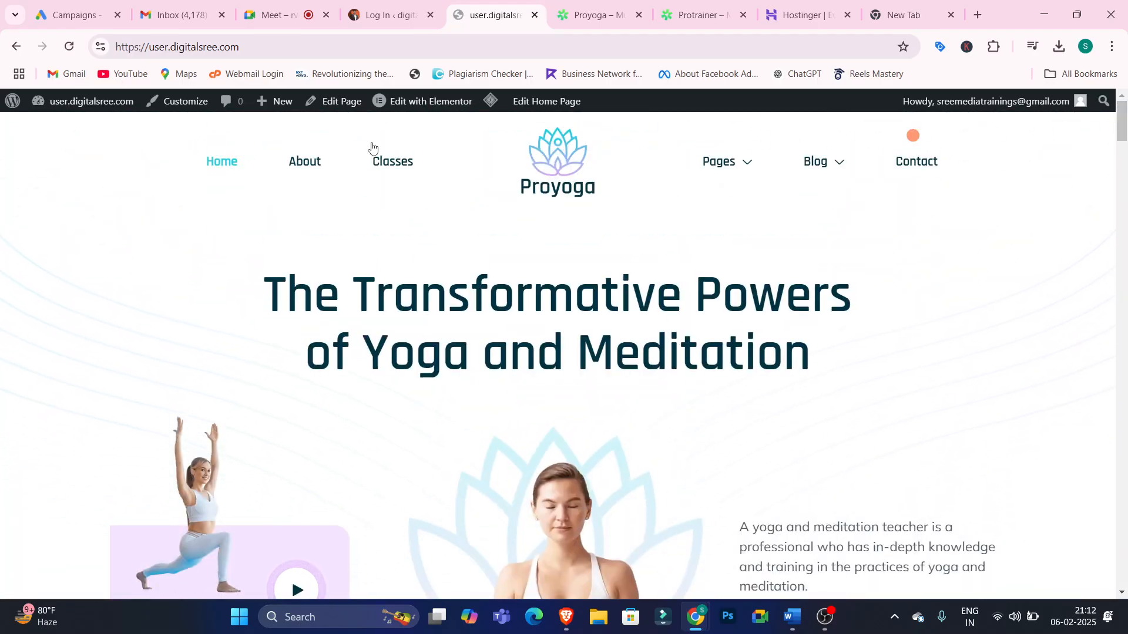
{"action": "left_click", "coordinate": [413, 104]}
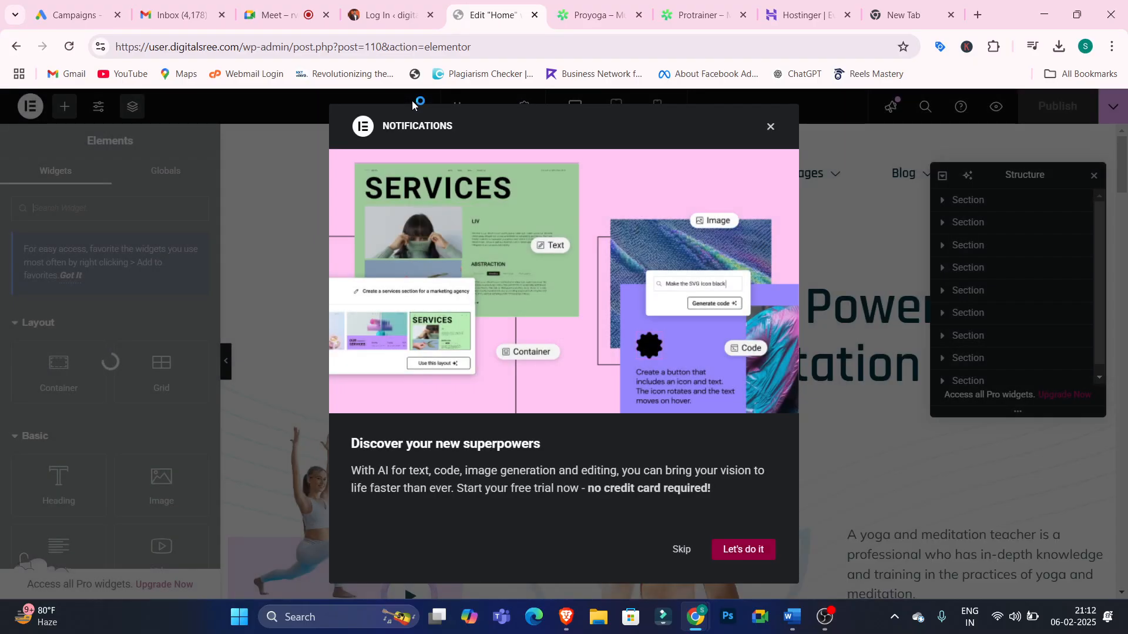
Close the Elementor notifications dialog and the Structure panel.
{"action": "left_click", "coordinate": [771, 127]}
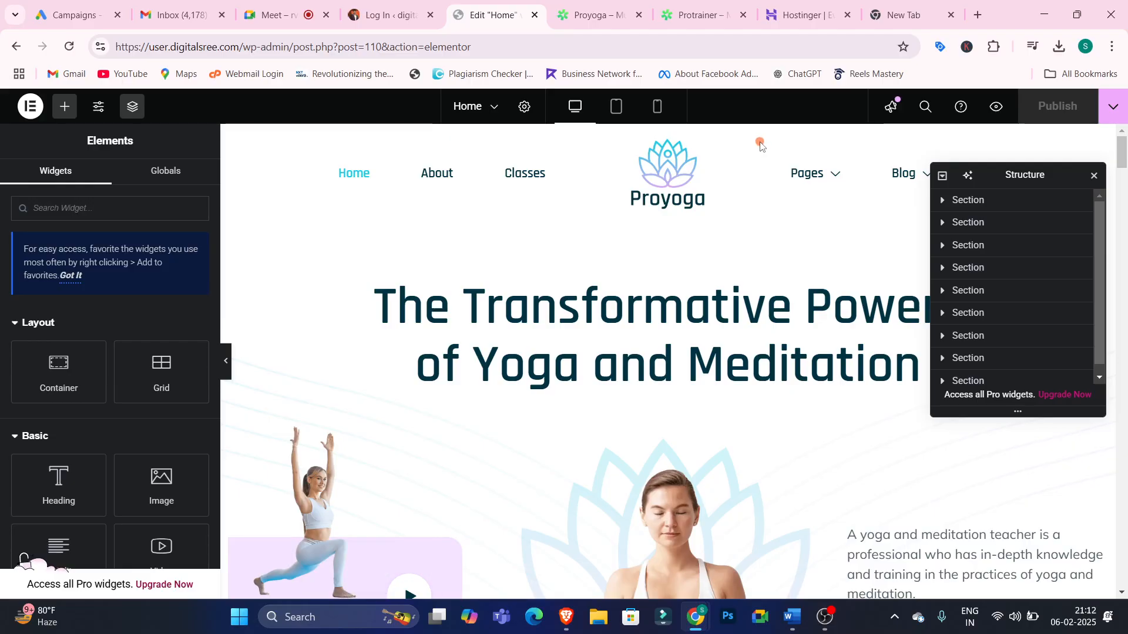
{"action": "left_click", "coordinate": [1093, 175]}
{"action": "mouse_move", "coordinate": [1125, 154]}
{"action": "left_mouse_down"}
{"action": "mouse_move", "coordinate": [1125, 187]}
{"action": "mouse_move", "coordinate": [1126, 166]}
{"action": "left_mouse_up"}
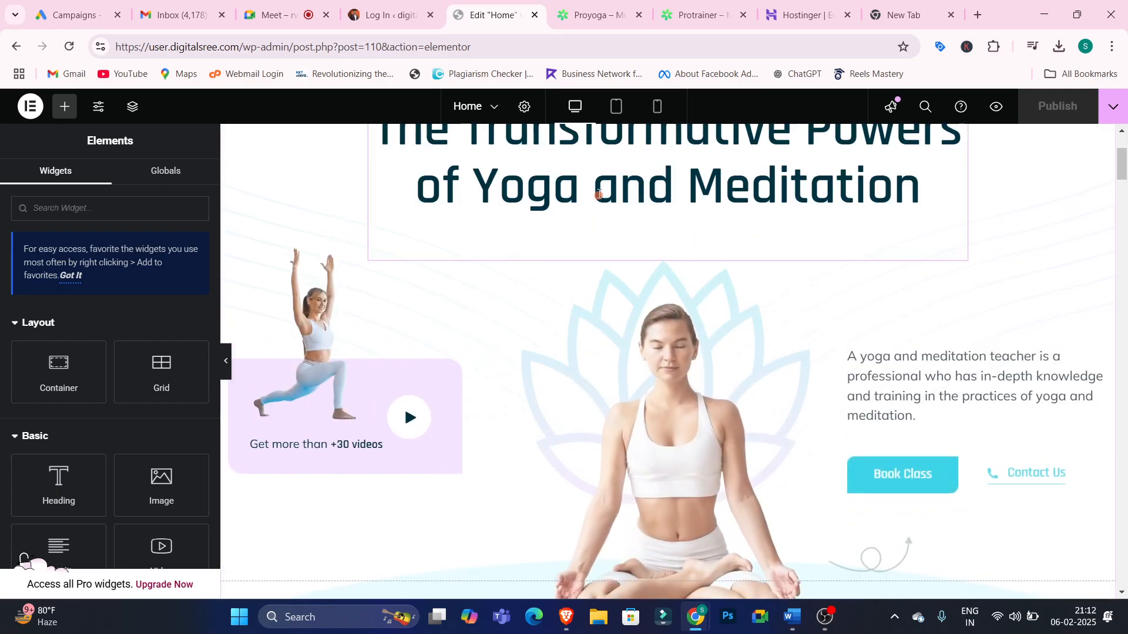
Select the hero heading, meditation image and standing yoga image, dismissing the optimisation notice.
{"action": "left_click", "coordinate": [601, 174]}
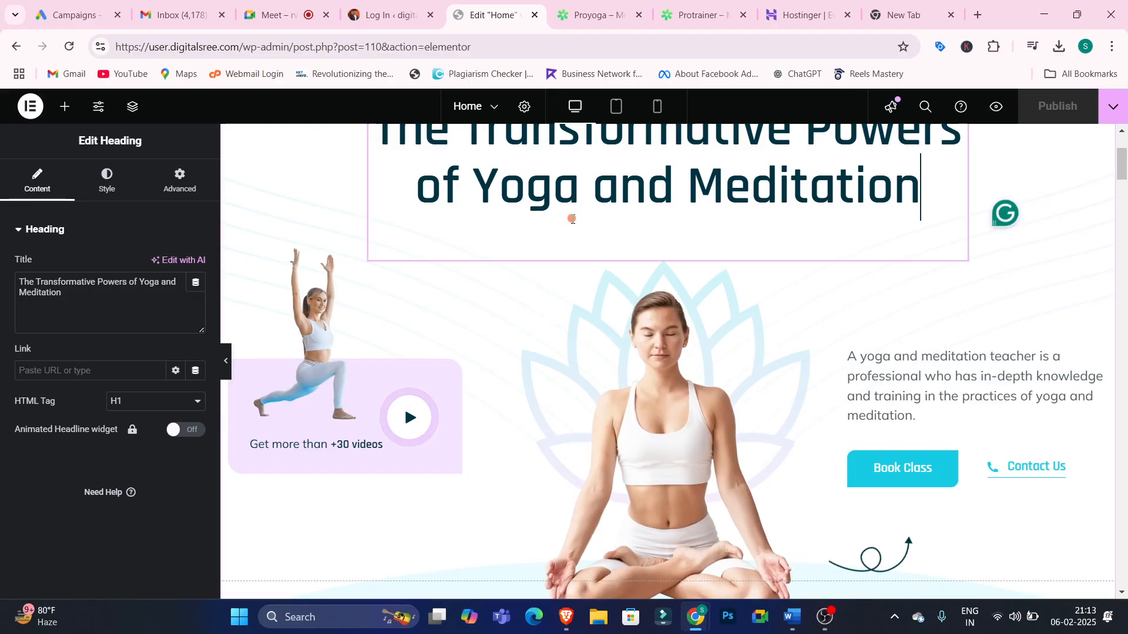
{"action": "scroll", "coordinate": [657, 306], "scroll_direction": "down", "scroll_amount": 1}
{"action": "left_click", "coordinate": [657, 334]}
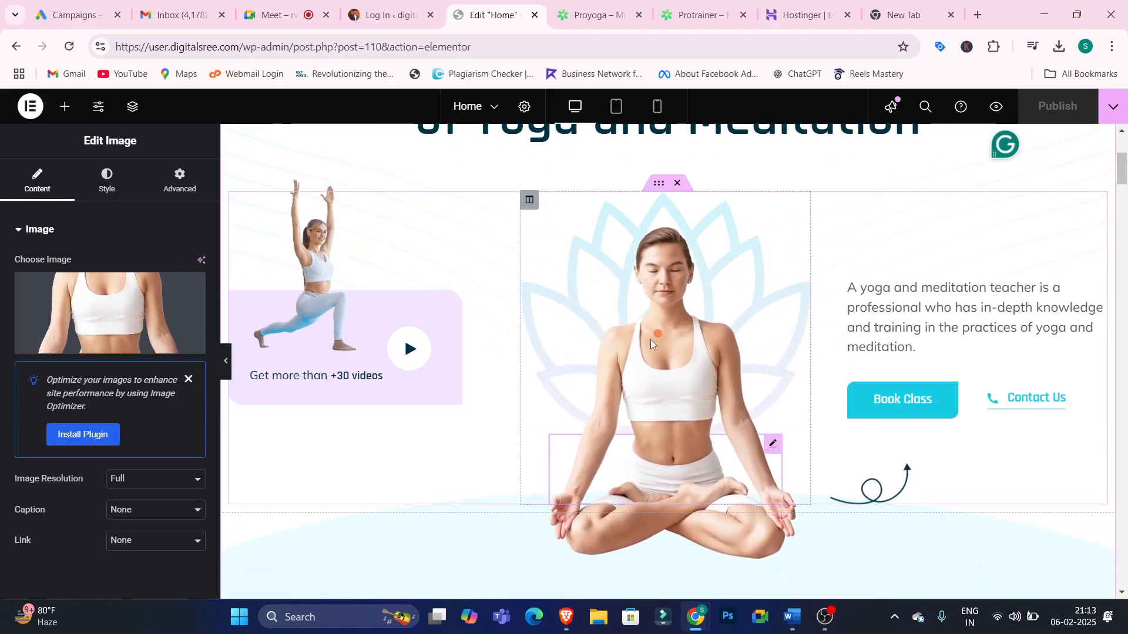
{"action": "left_click", "coordinate": [188, 378]}
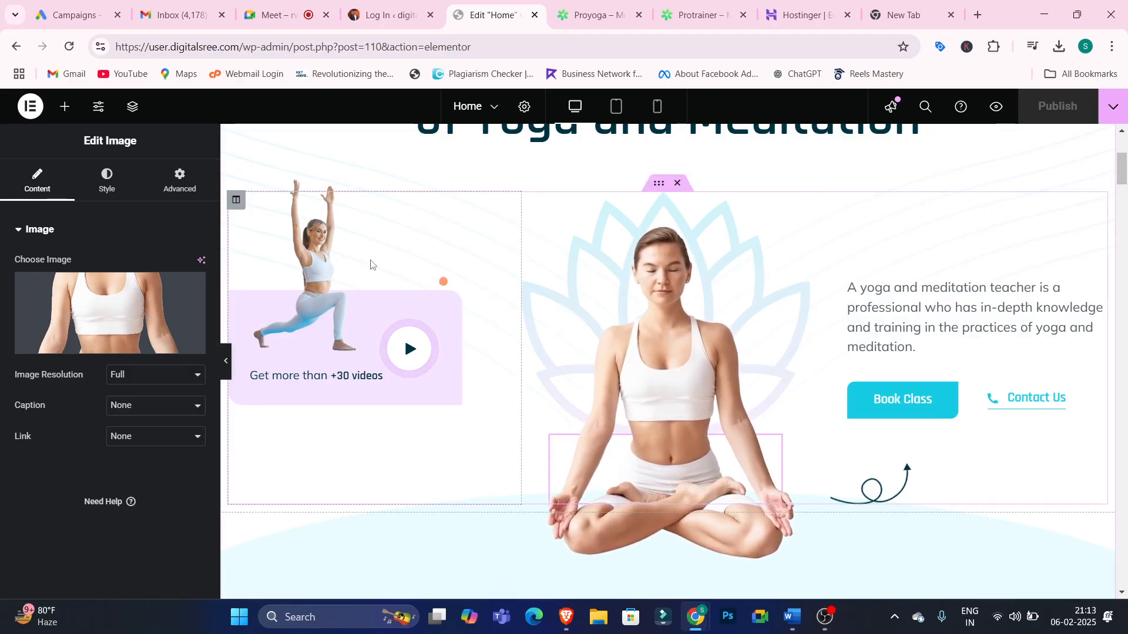
{"action": "left_click", "coordinate": [330, 253]}
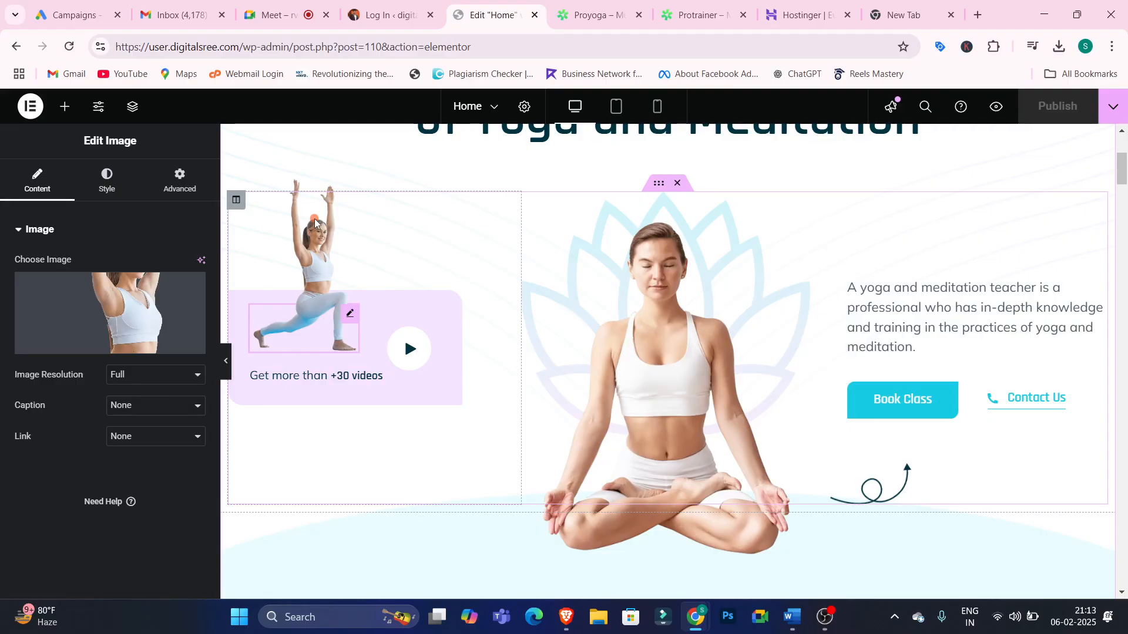
Scroll down through the homepage sections to Our Yoga Instructors.
{"action": "scroll", "coordinate": [730, 367], "scroll_direction": "down", "scroll_amount": 6}
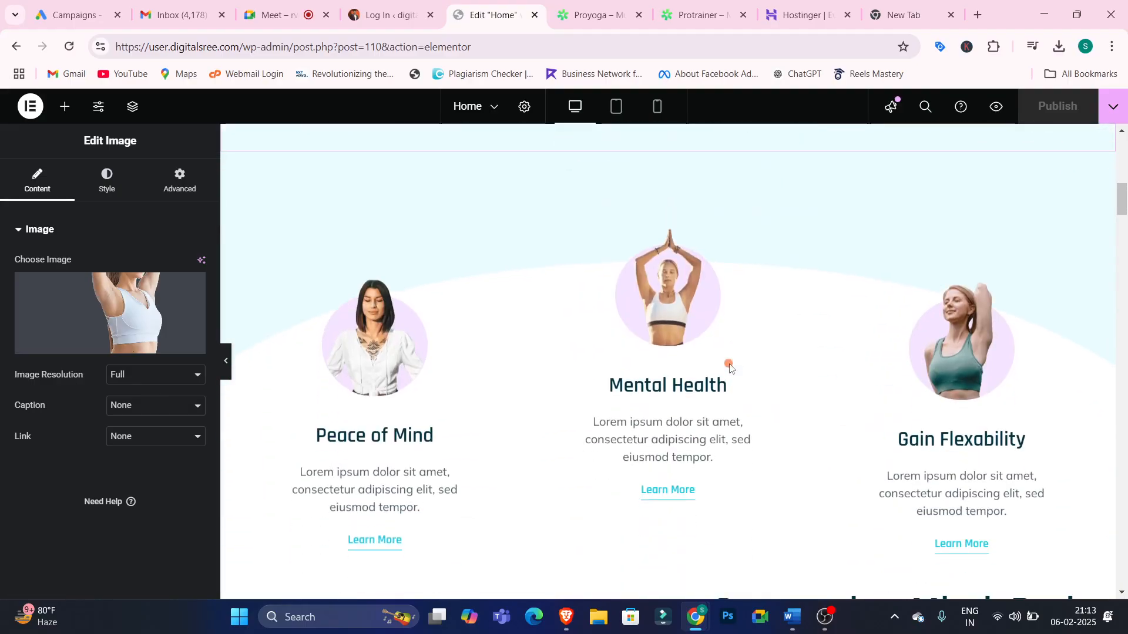
{"action": "scroll", "coordinate": [729, 367], "scroll_direction": "down", "scroll_amount": 10}
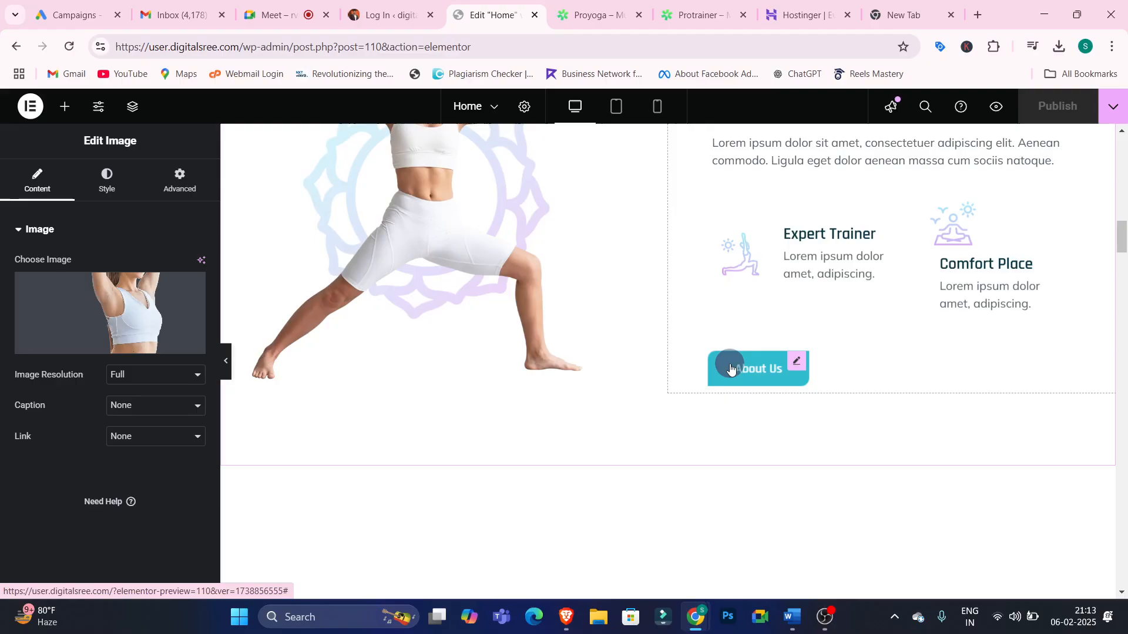
{"action": "scroll", "coordinate": [730, 367], "scroll_direction": "down", "scroll_amount": 12}
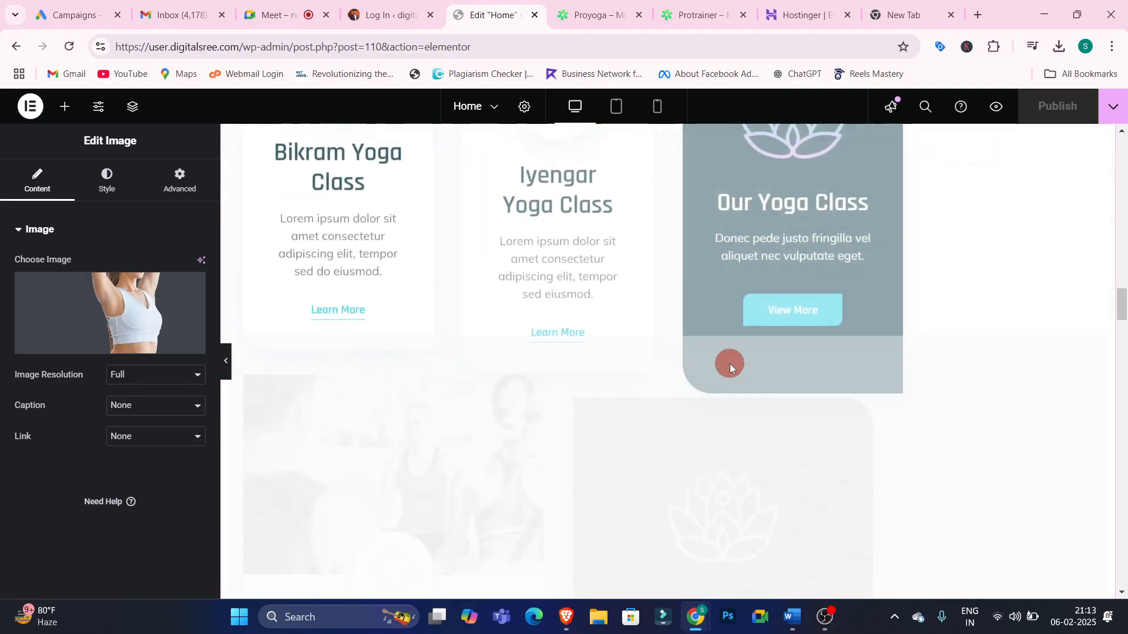
{"action": "scroll", "coordinate": [730, 367], "scroll_direction": "down", "scroll_amount": 12}
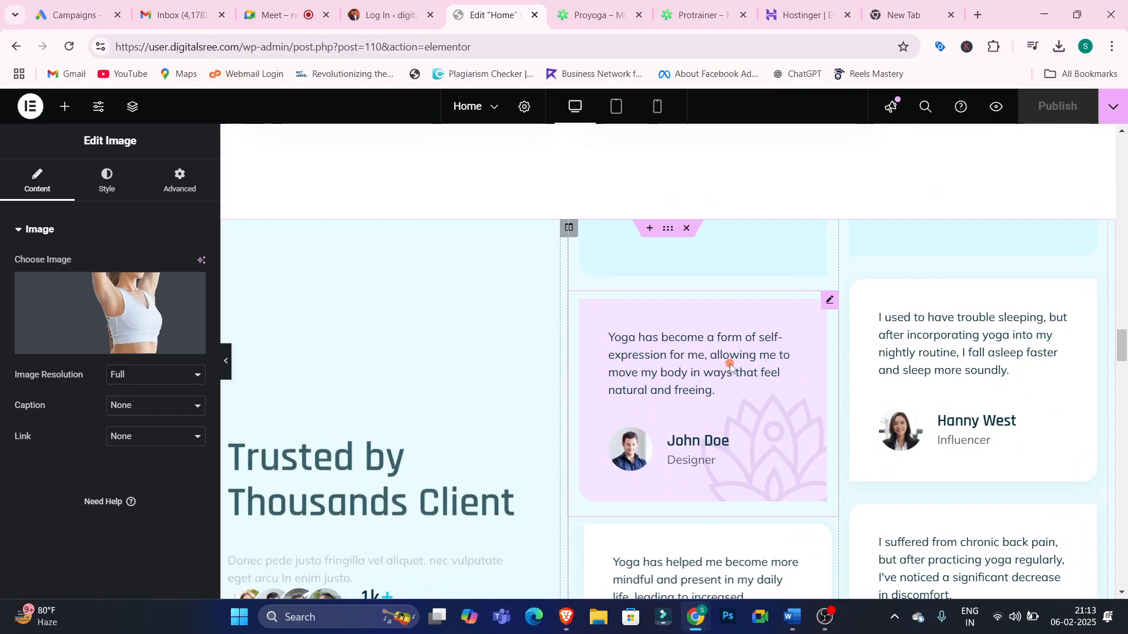
{"action": "scroll", "coordinate": [730, 368], "scroll_direction": "down", "scroll_amount": 12}
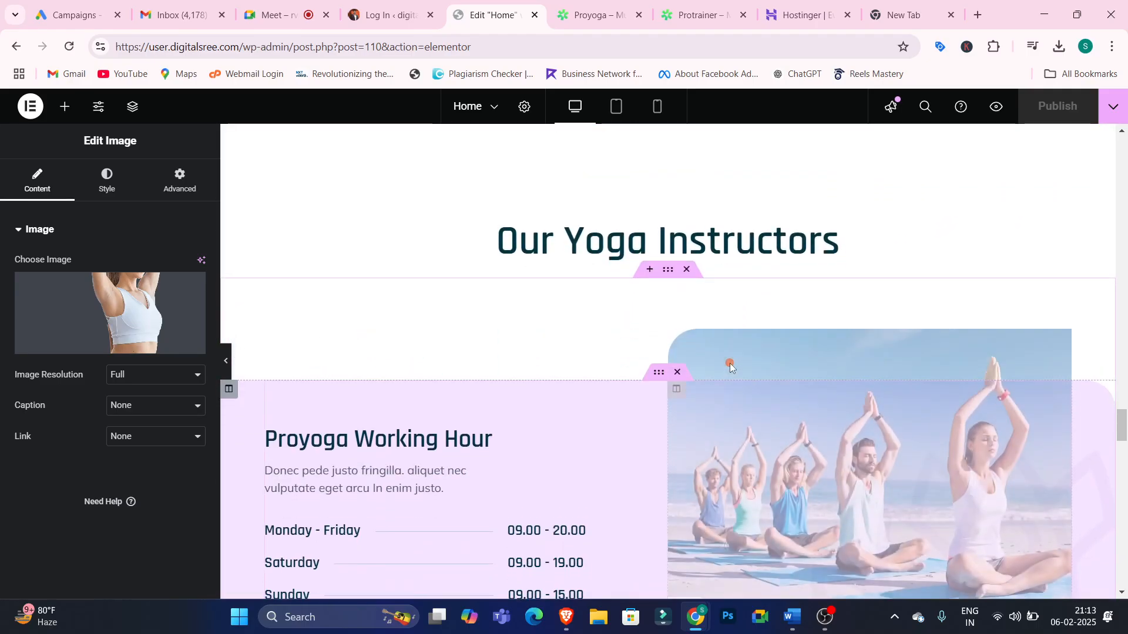
{"action": "scroll", "coordinate": [730, 367], "scroll_direction": "down", "scroll_amount": 3}
{"action": "scroll", "coordinate": [612, 433], "scroll_direction": "up", "scroll_amount": 3}
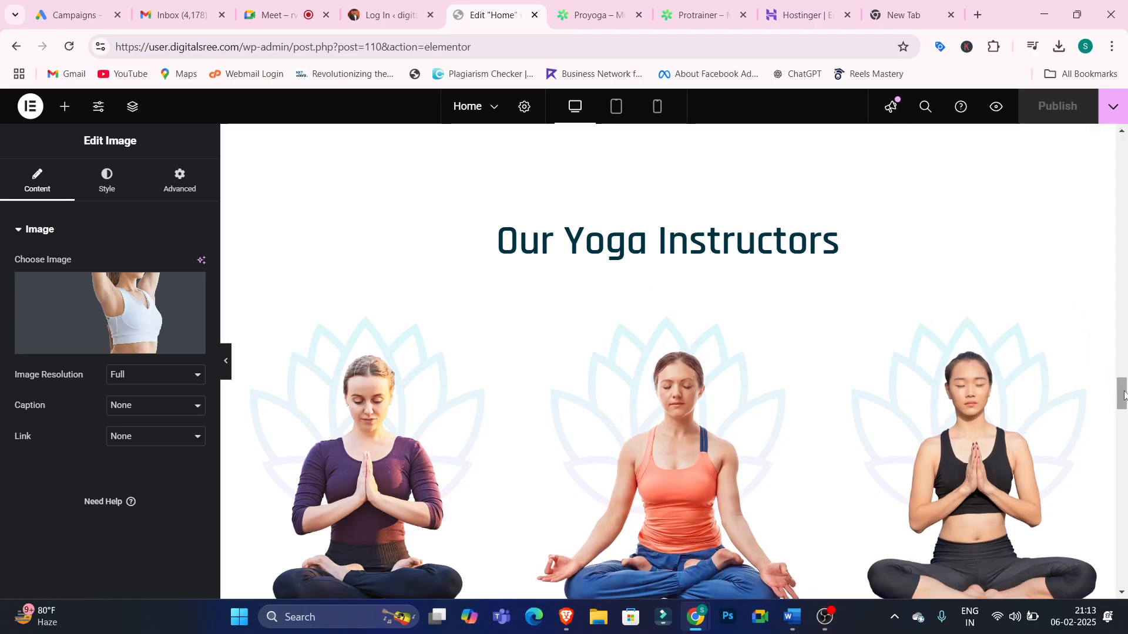
{"action": "left_click_drag", "start_coordinate": [1122, 395], "coordinate": [1122, 152]}
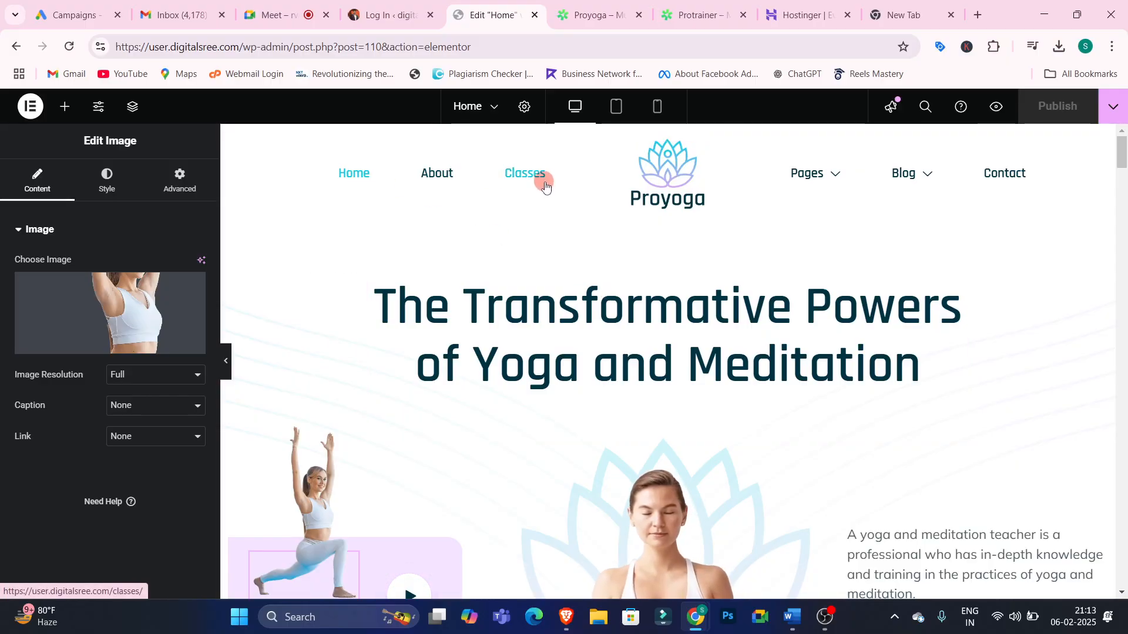
{"action": "scroll", "coordinate": [546, 186], "scroll_direction": "down", "scroll_amount": 15}
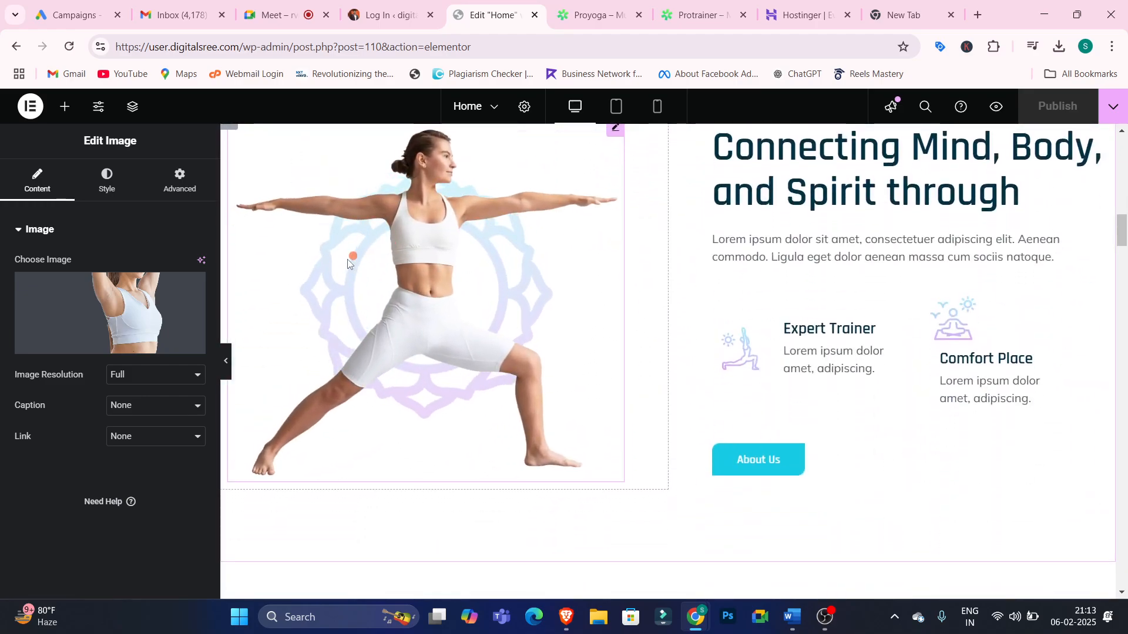
{"action": "scroll", "coordinate": [349, 265], "scroll_direction": "up", "scroll_amount": 2}
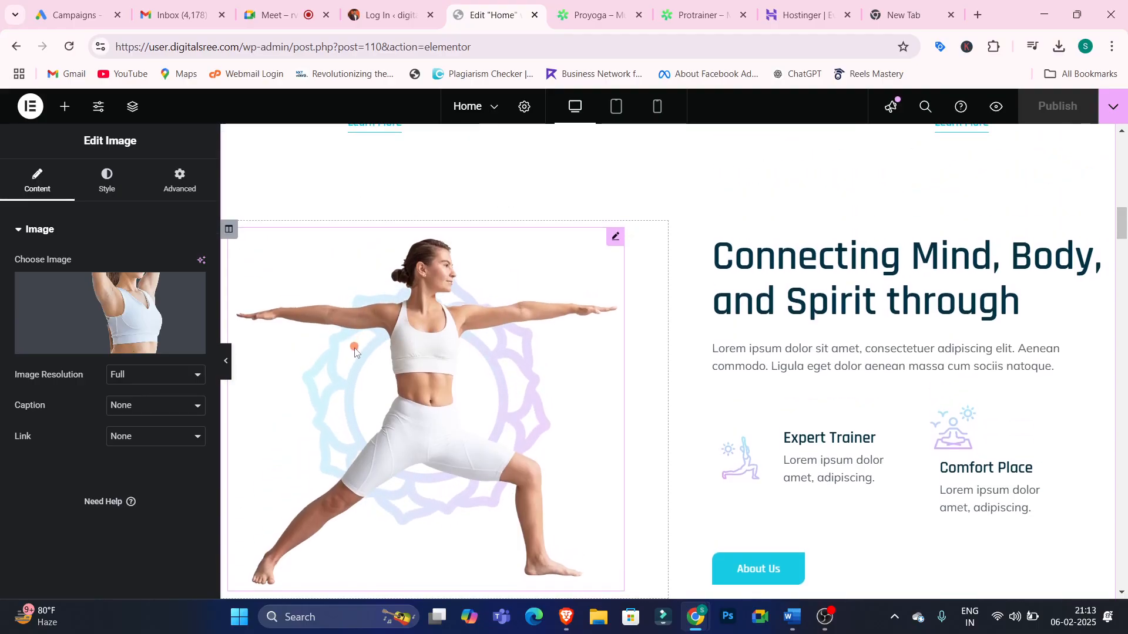
{"action": "scroll", "coordinate": [357, 347], "scroll_direction": "down", "scroll_amount": 1}
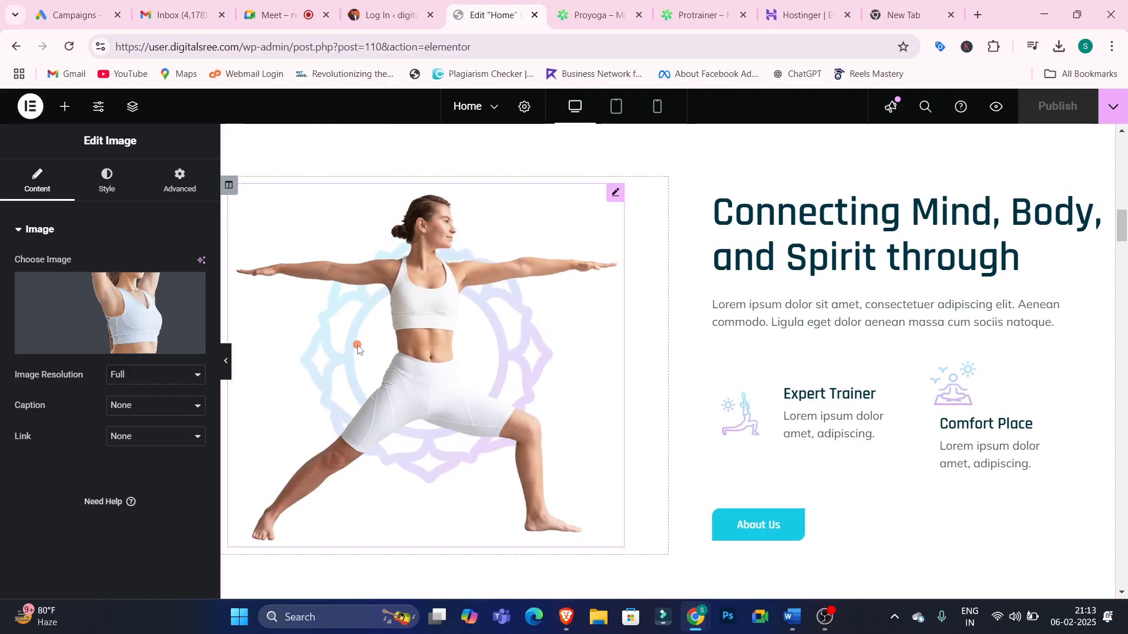